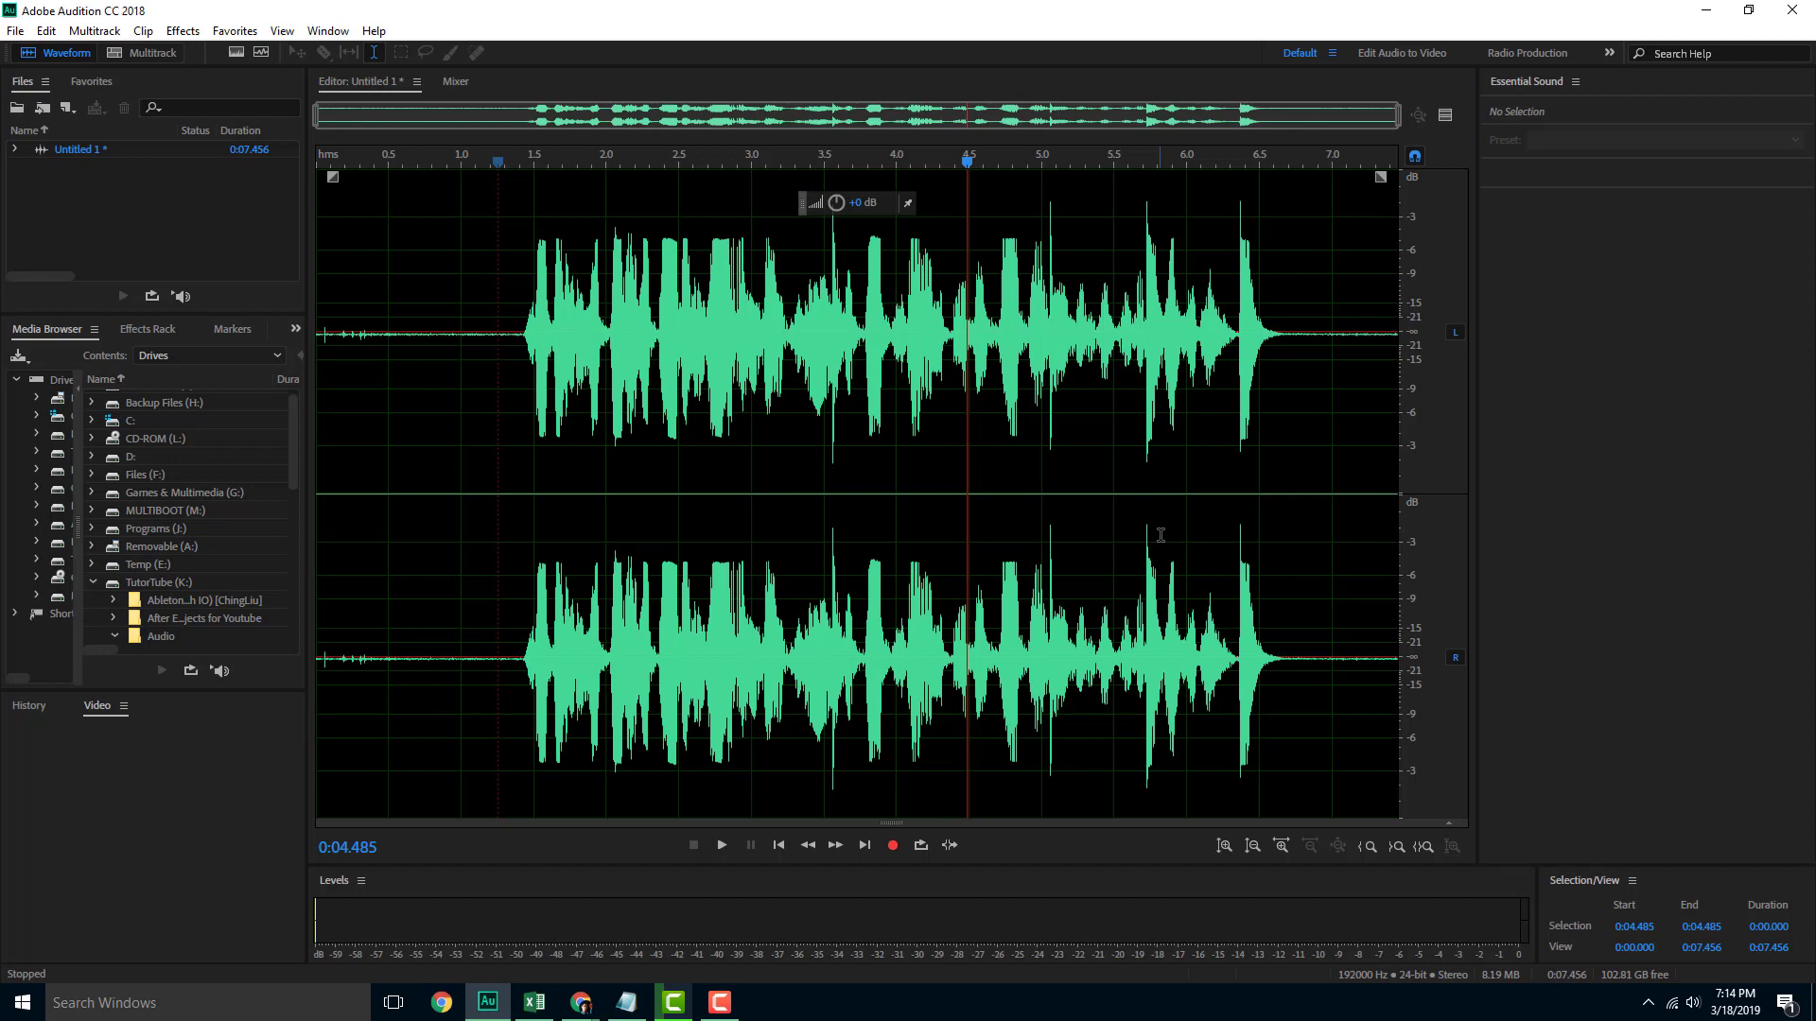
# Play part of the stereo voice recording, then show the spectral frequency display beneath it.
pyautogui.click(448, 312)
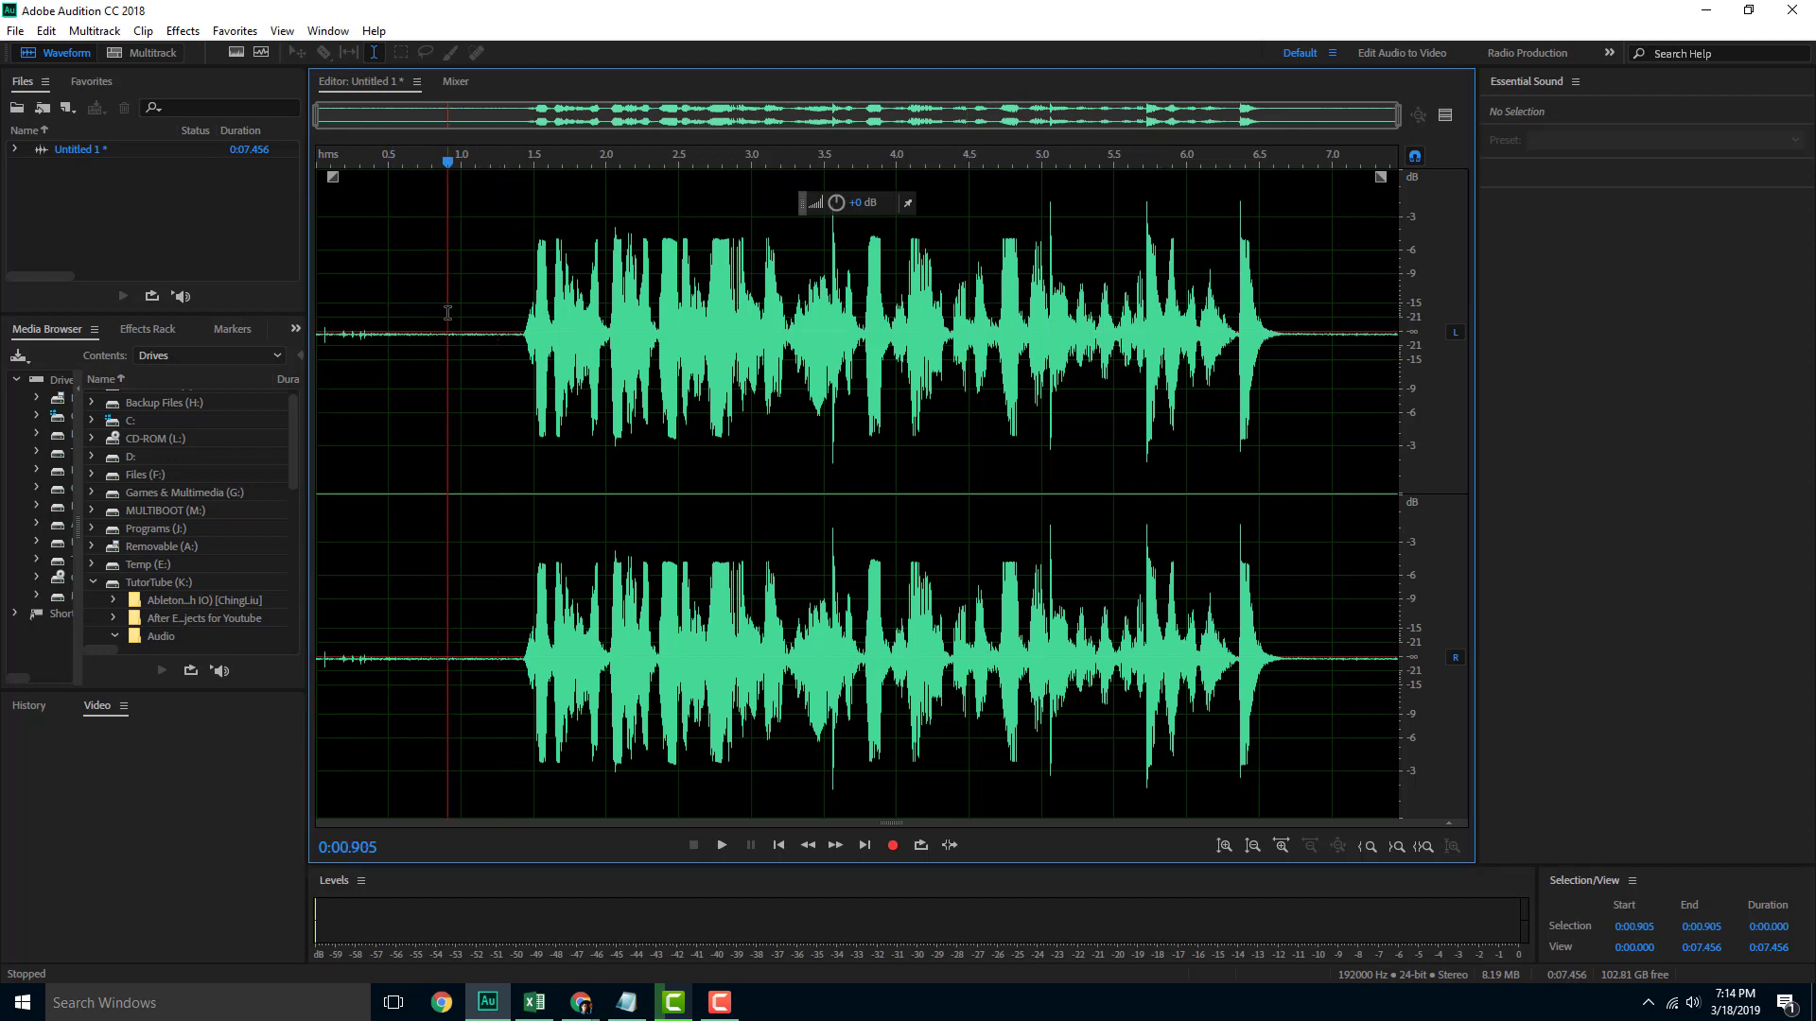
pyautogui.press('space')
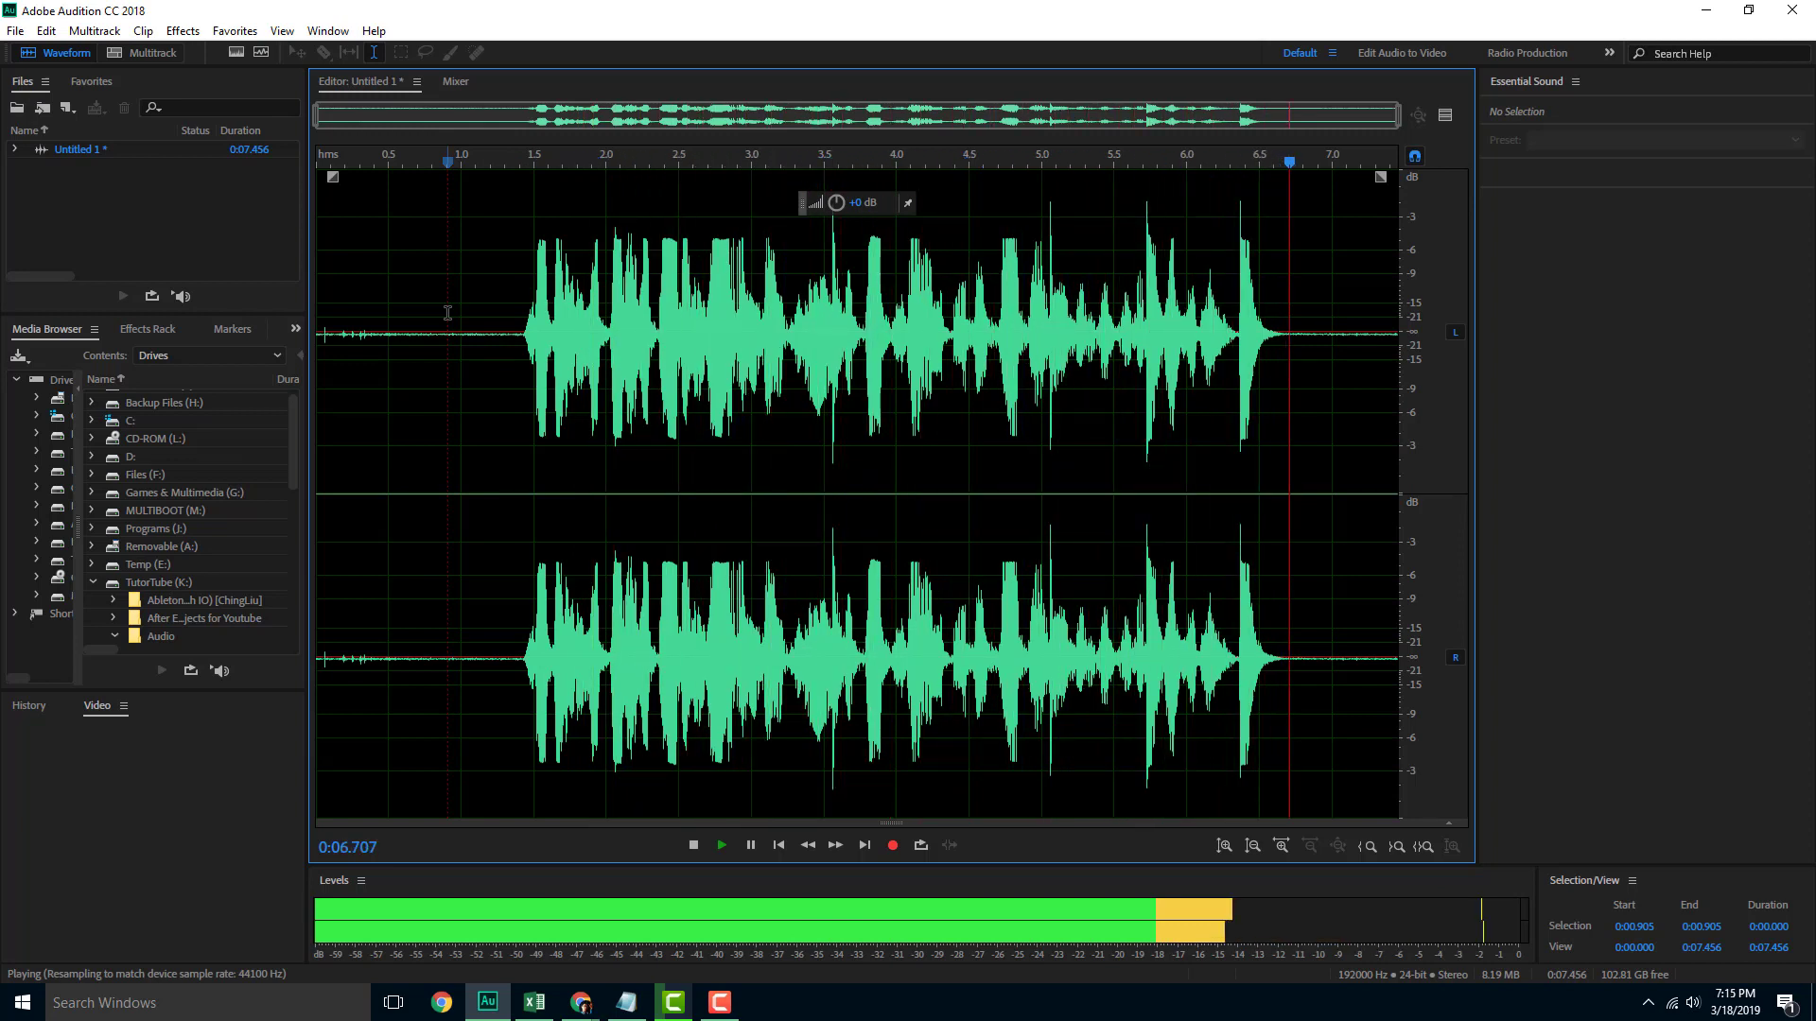
pyautogui.press('space')
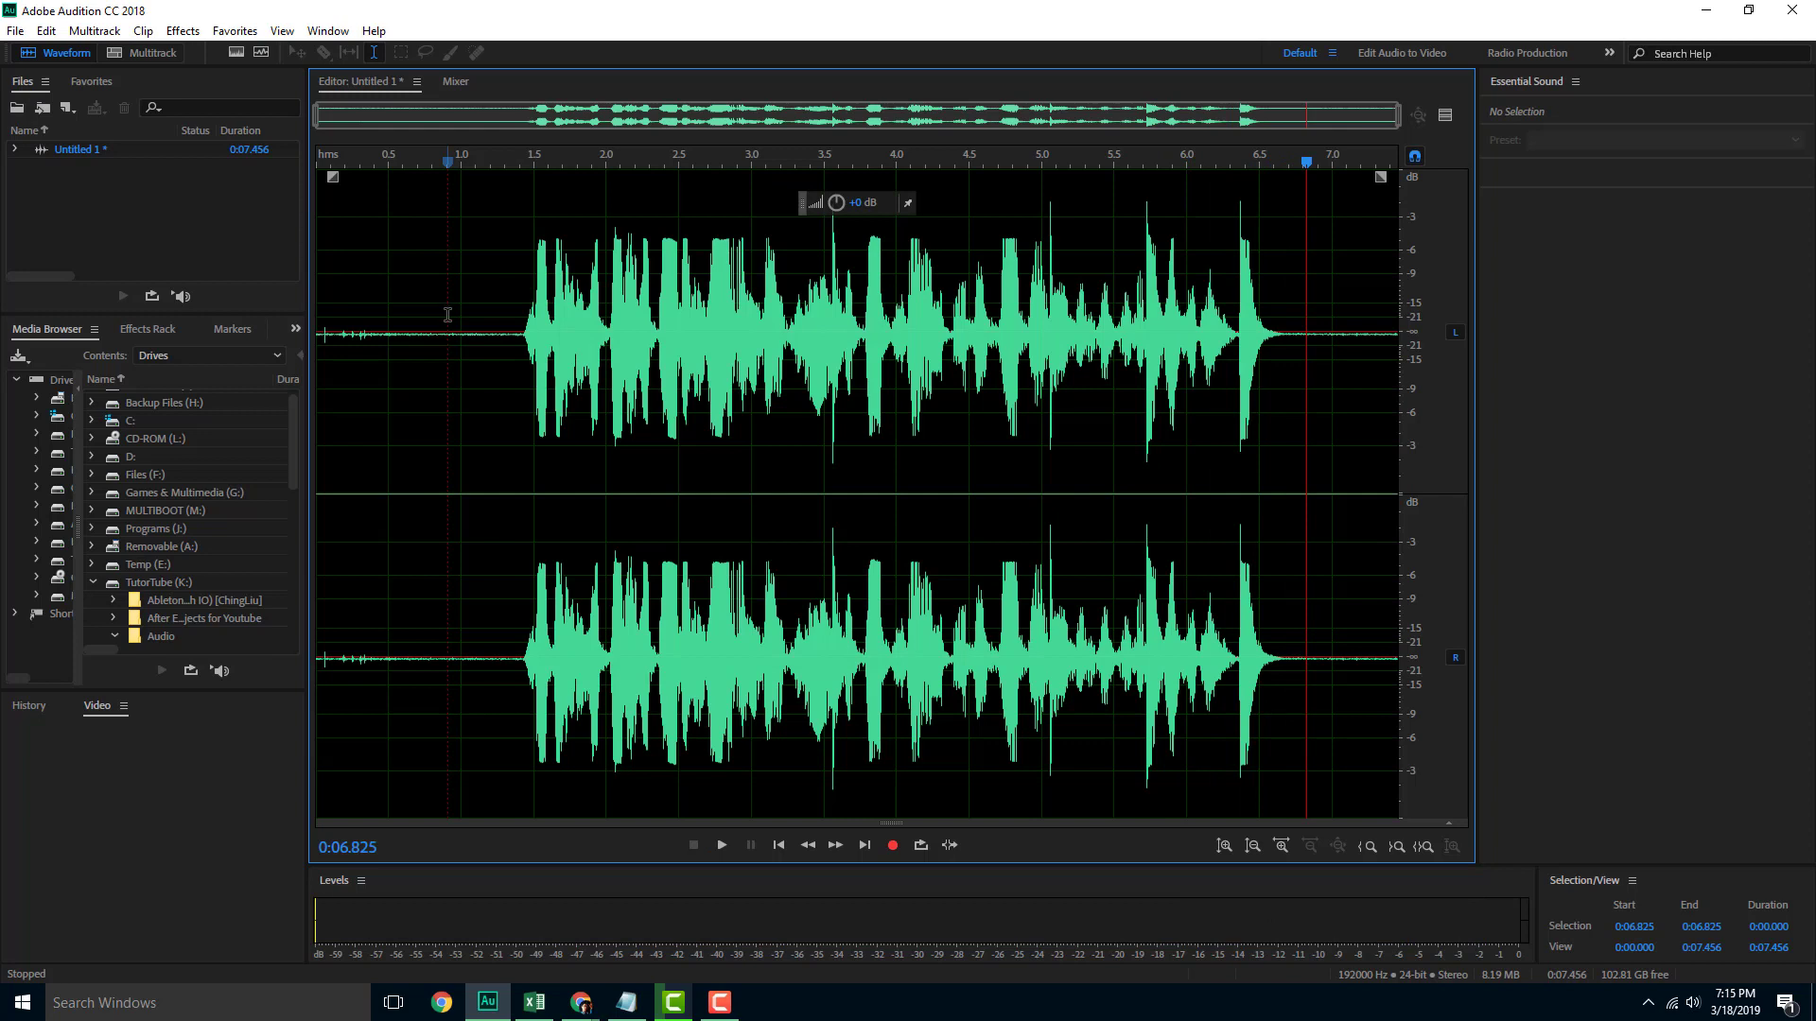
pyautogui.click(582, 268)
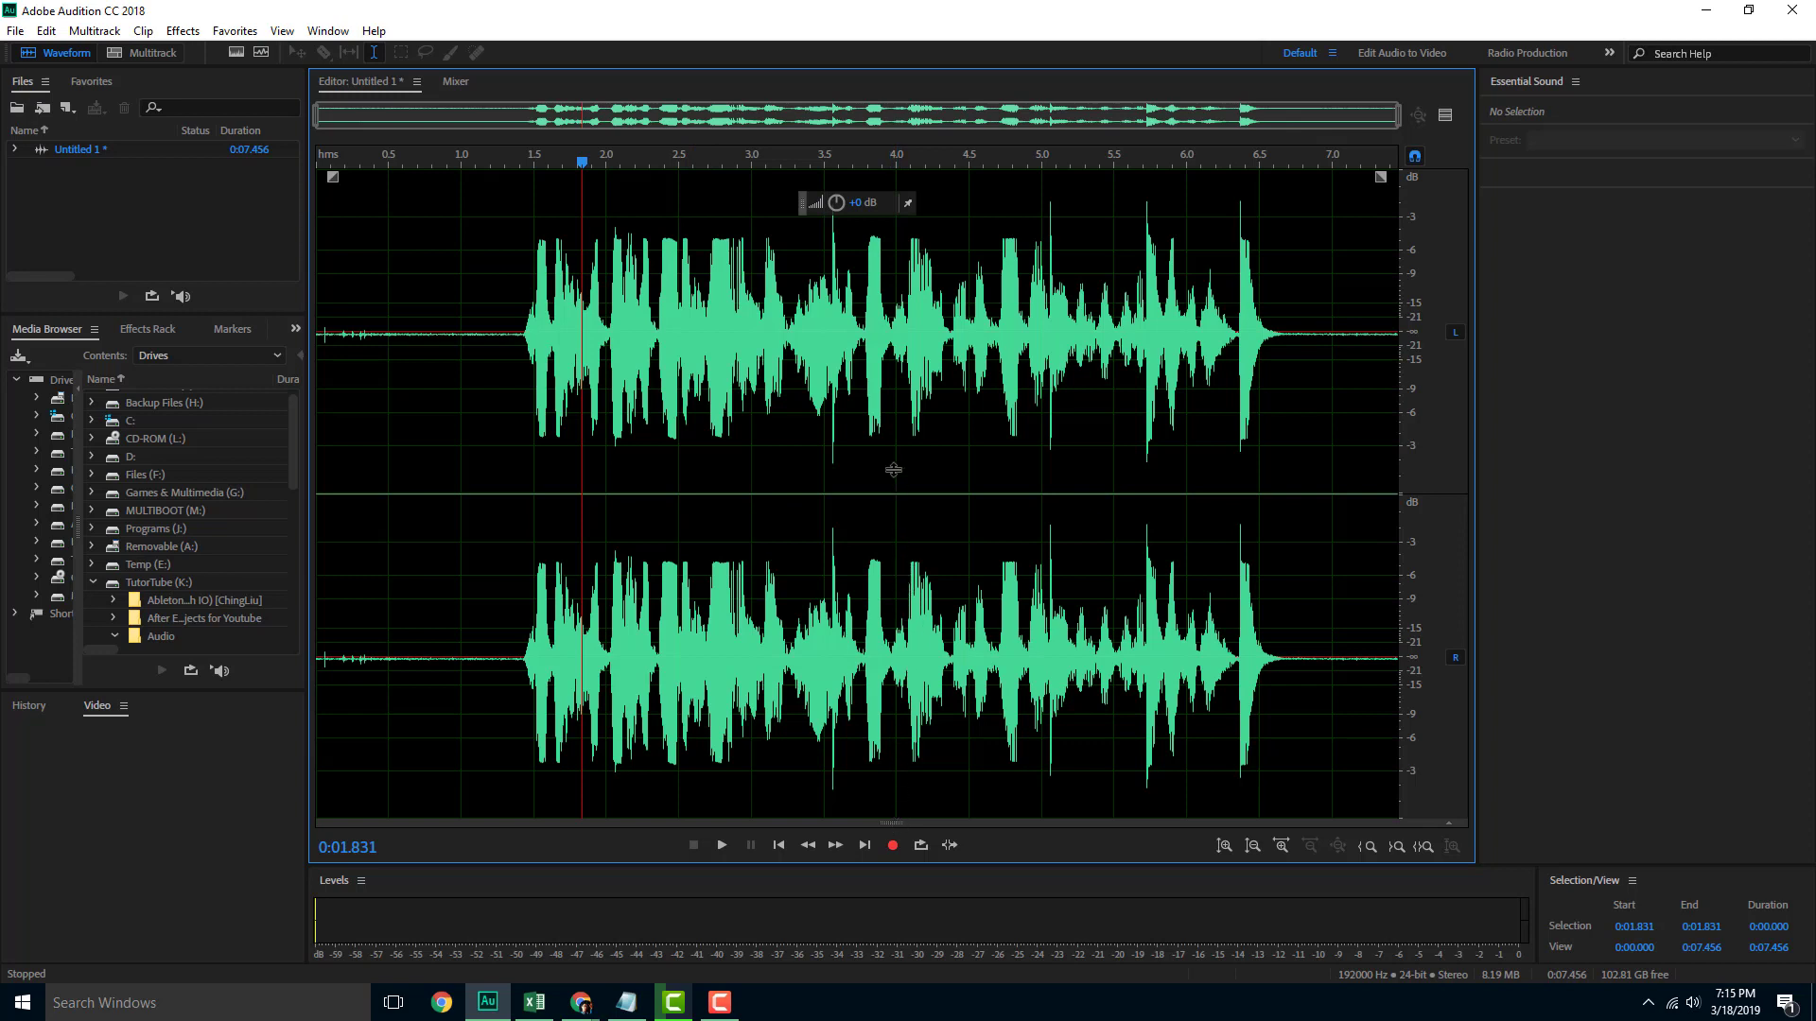
pyautogui.press('b')
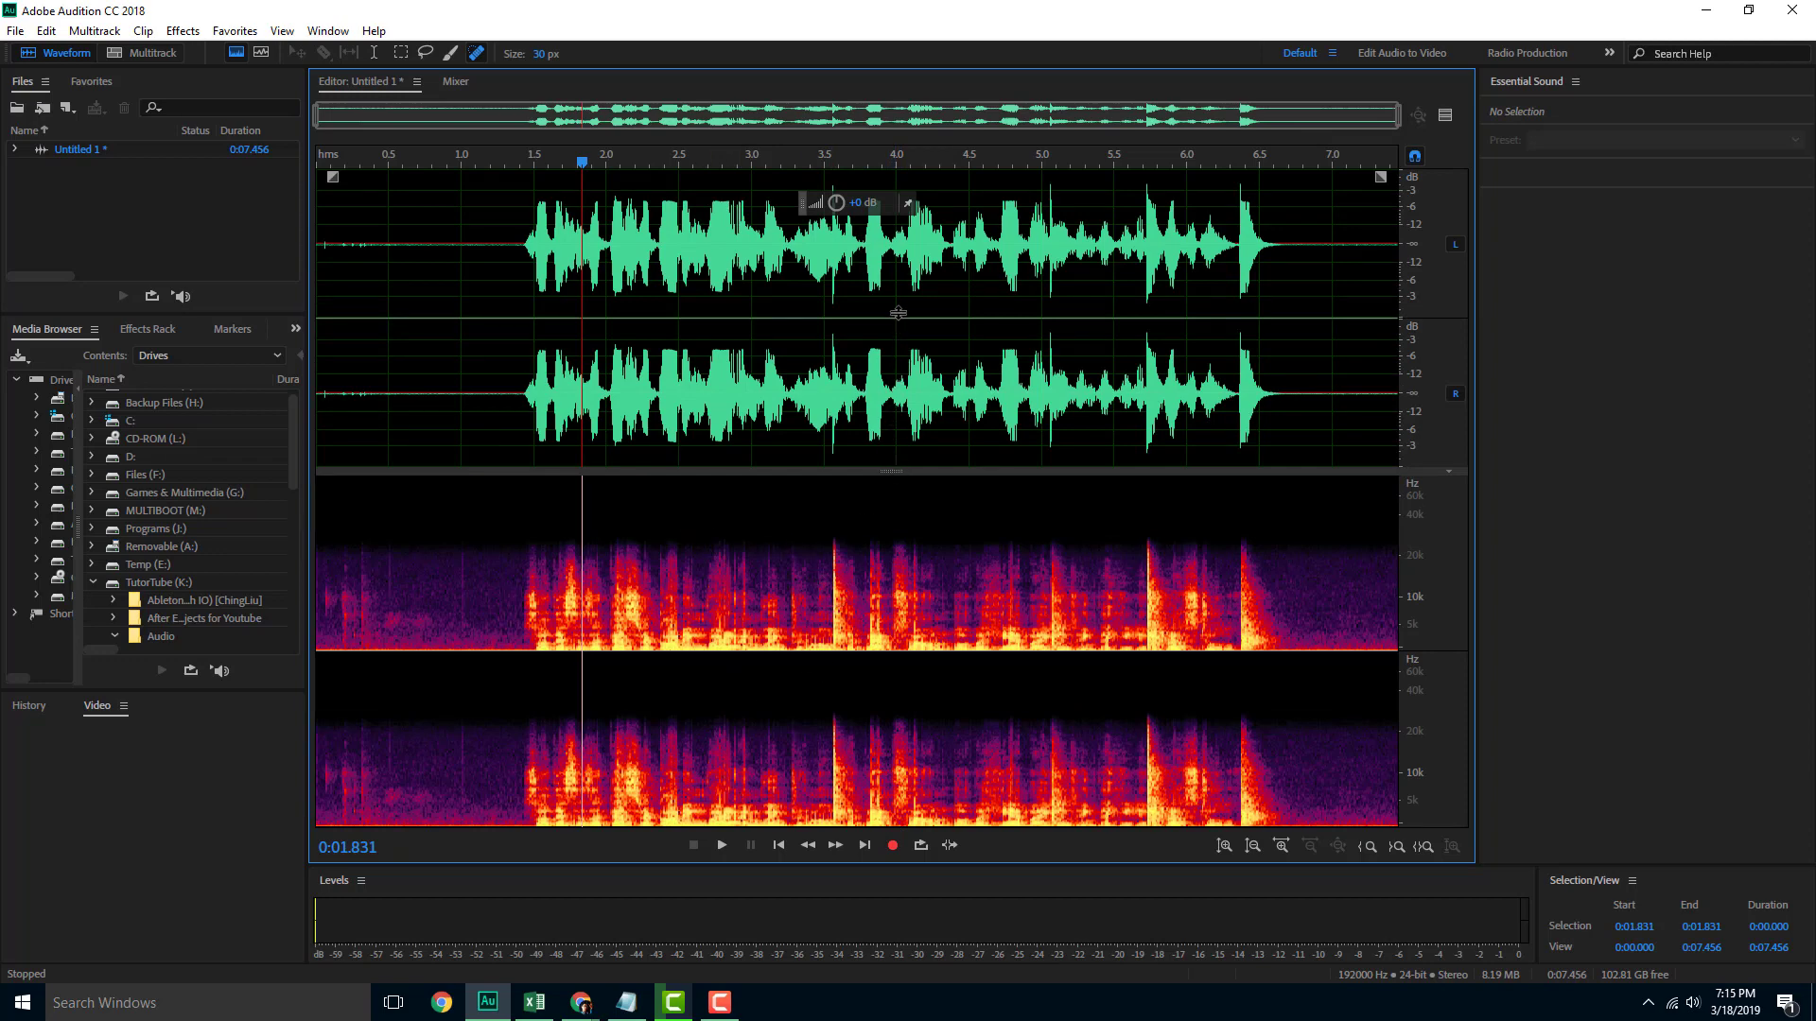
# Enlarge the spectral display over the waveform and choose the Marquee Selection Tool.
pyautogui.moveTo(898, 312); pyautogui.dragTo(897, 308)
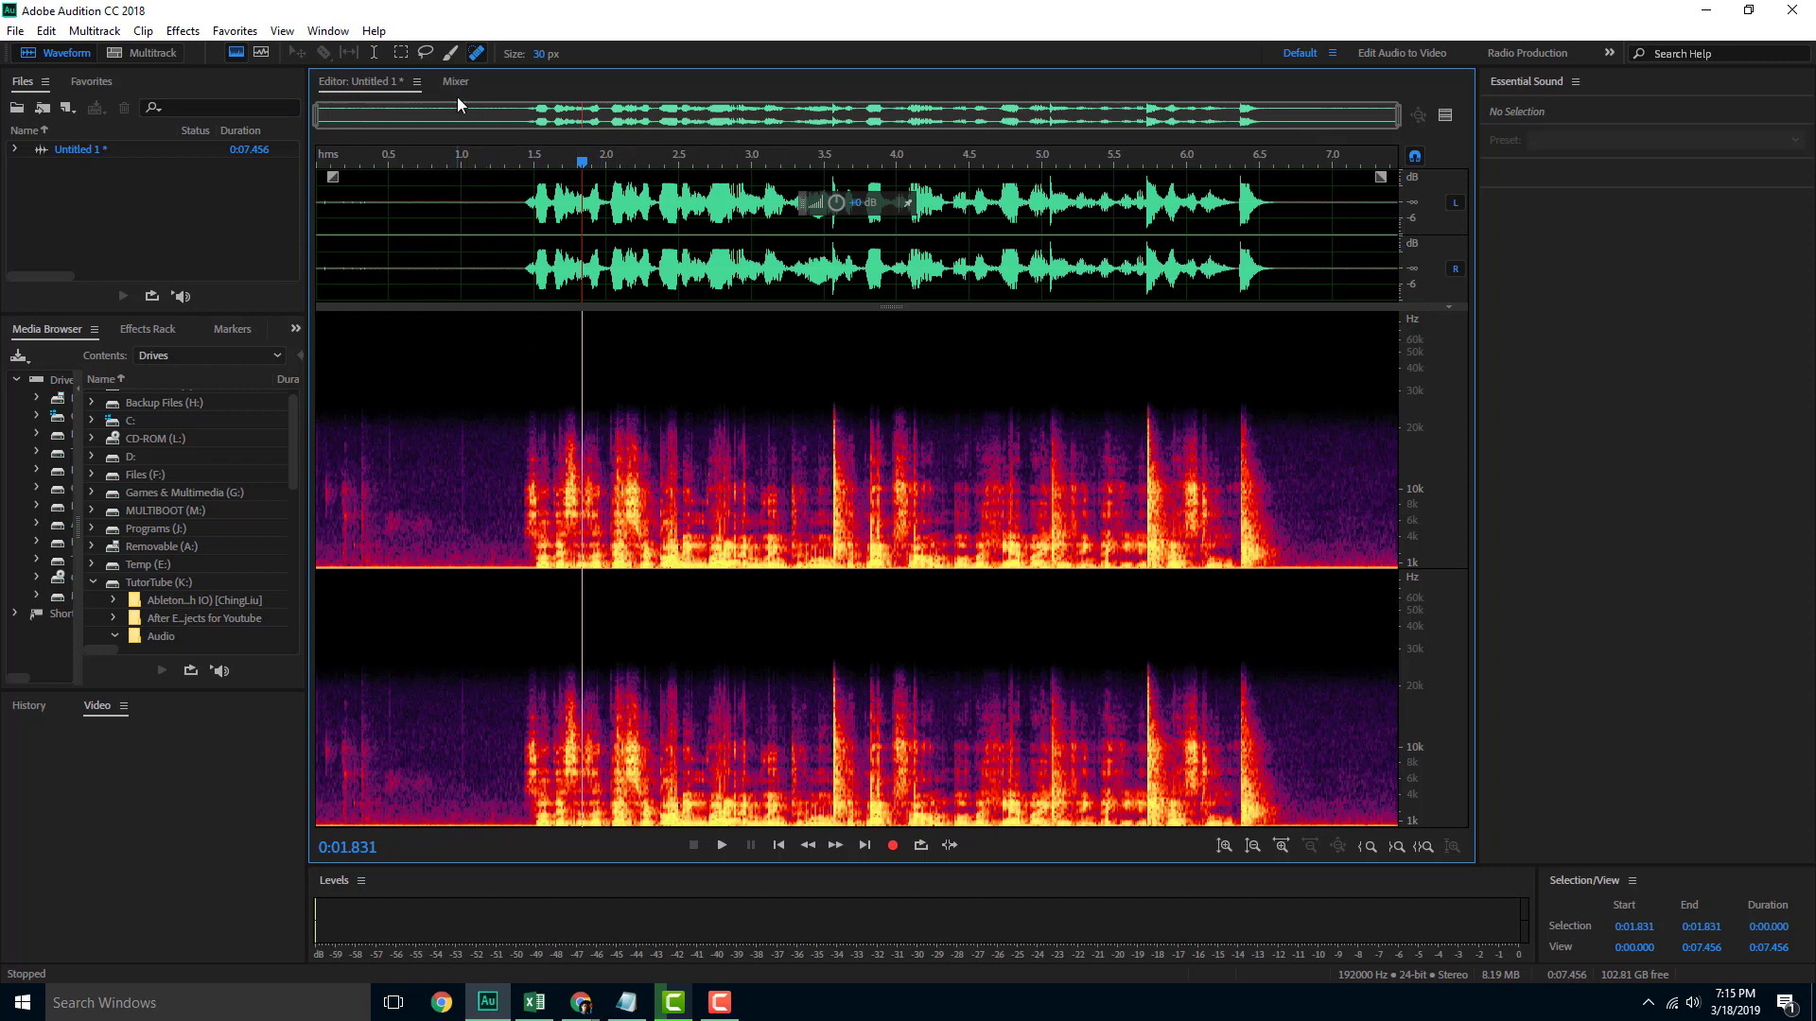
pyautogui.click(401, 53)
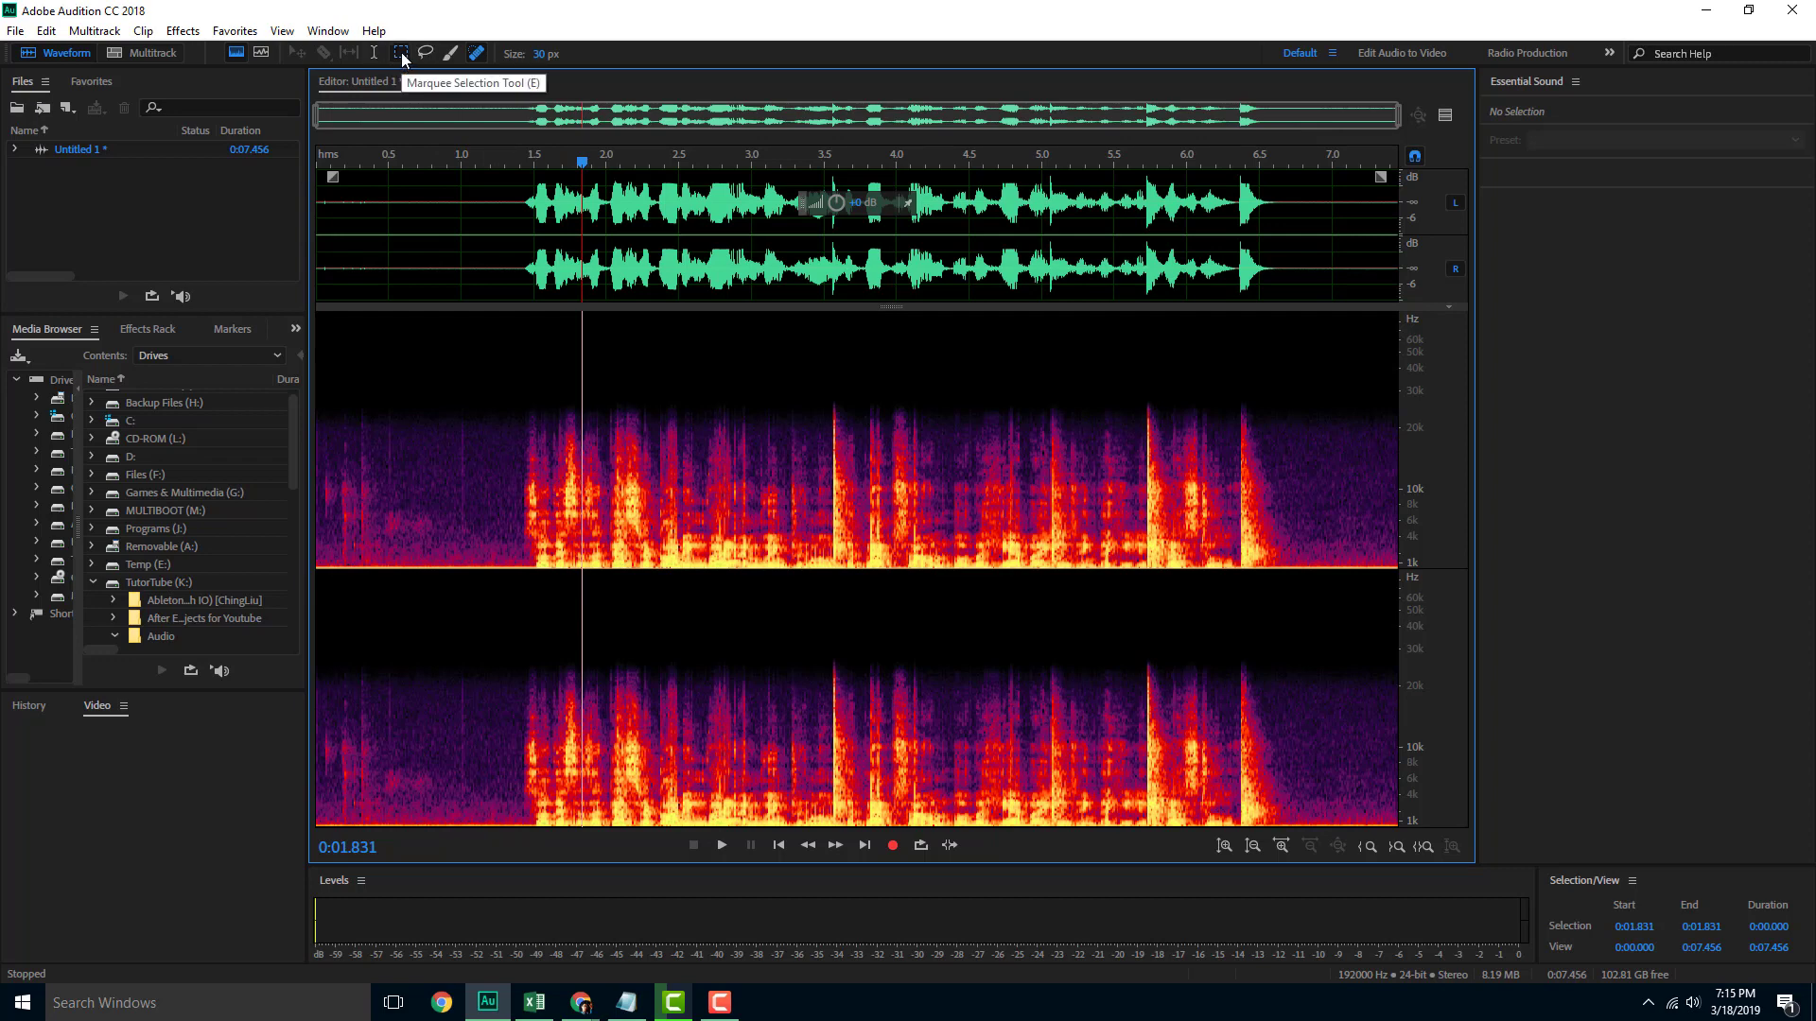
# Delete a lower-frequency region from 1.088 to 6.752 seconds and play it back.
pyautogui.moveTo(474, 481); pyautogui.dragTo(1295, 568)
pyautogui.press('Delete')
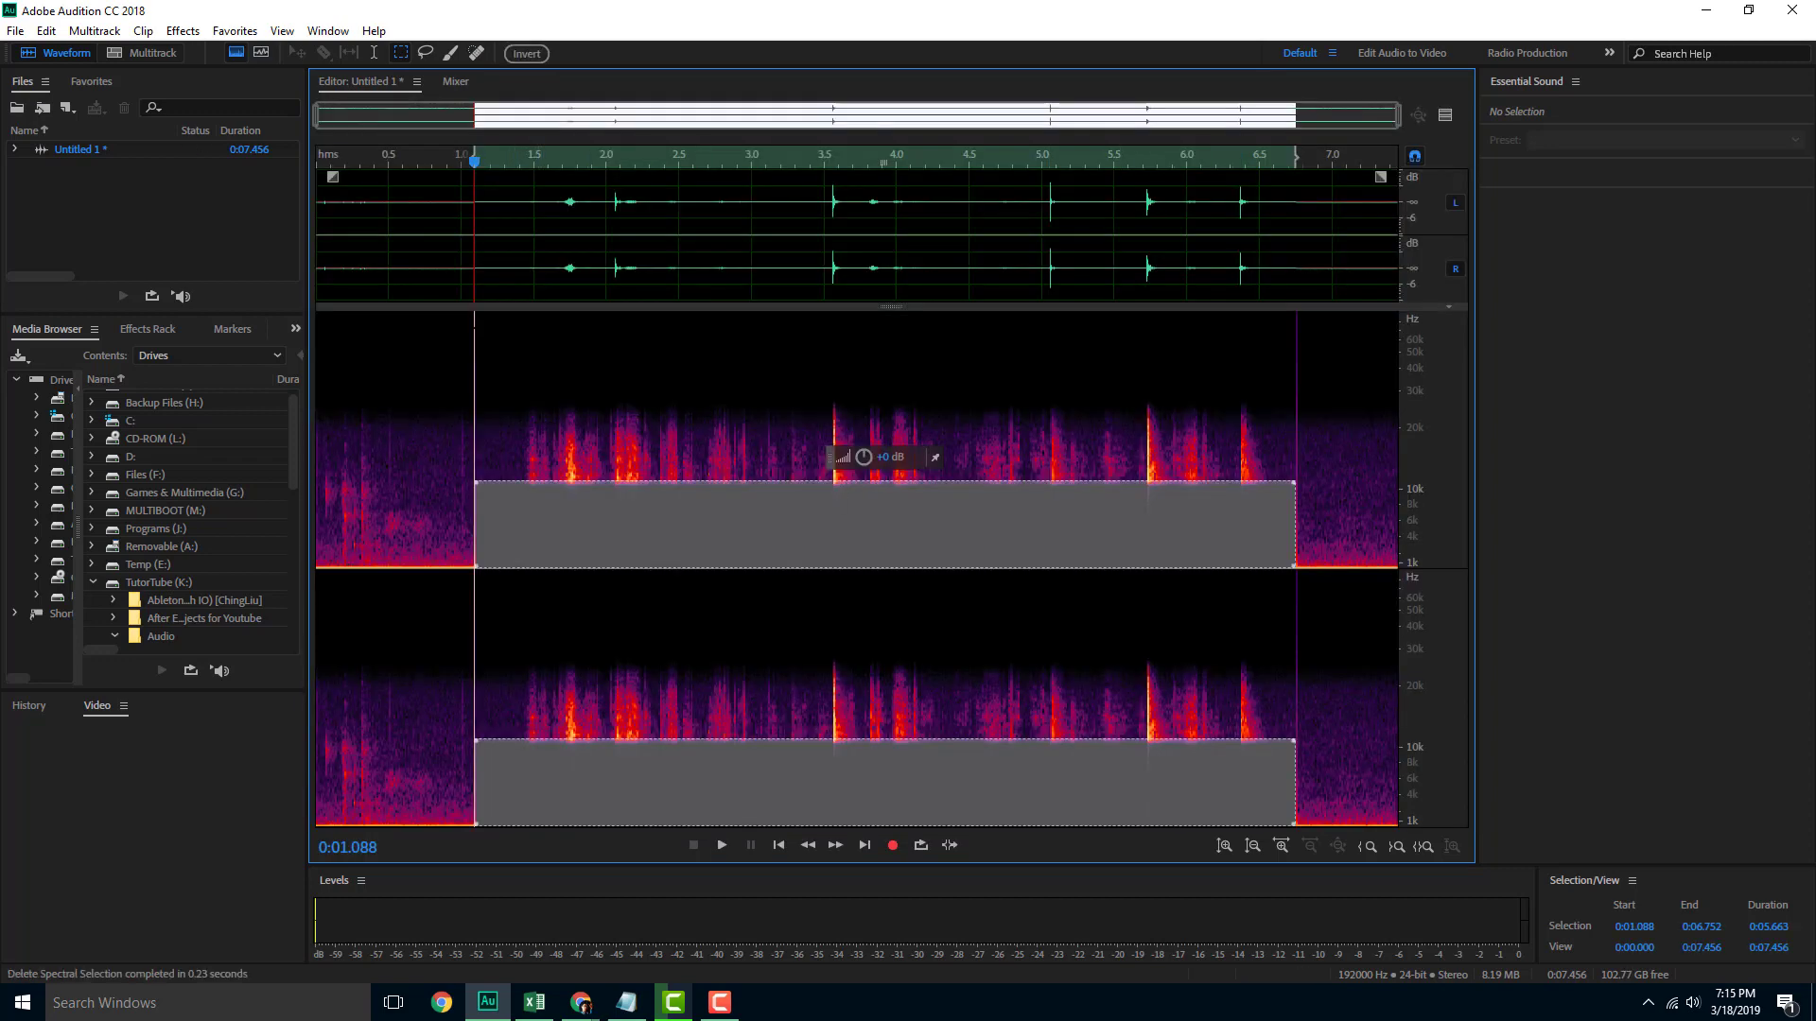
pyautogui.press('space')
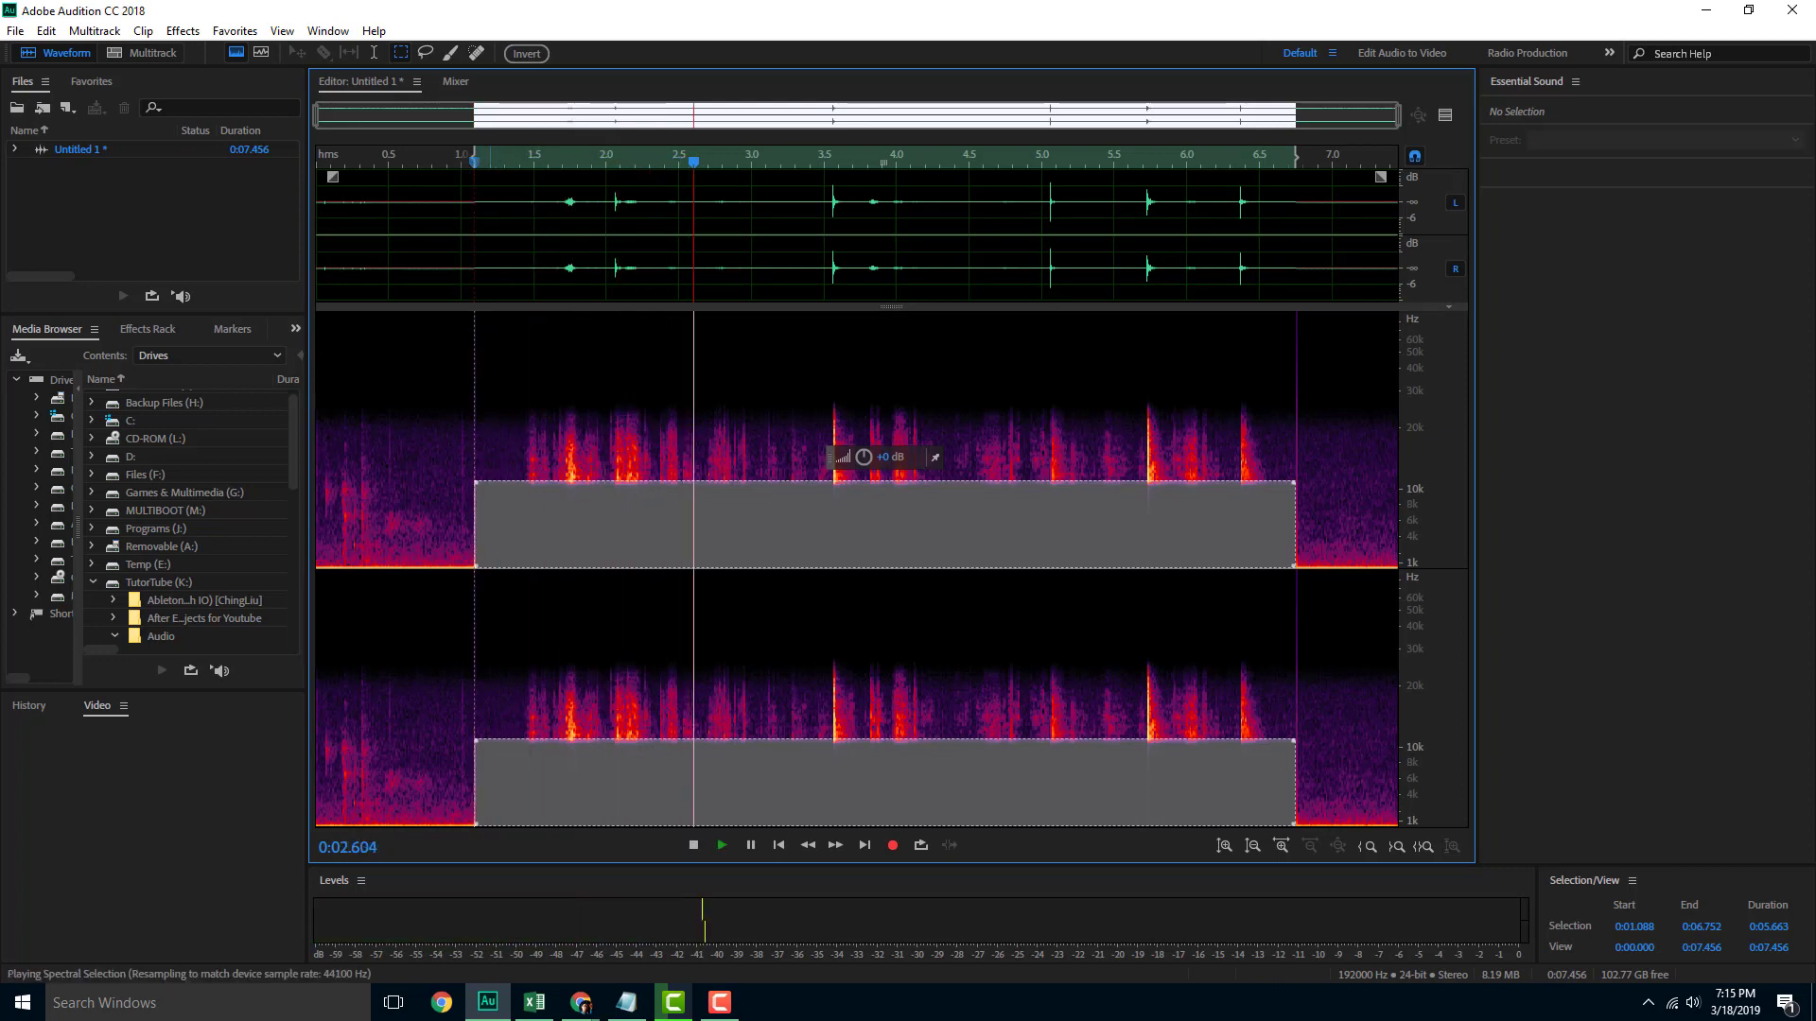
pyautogui.press('space')
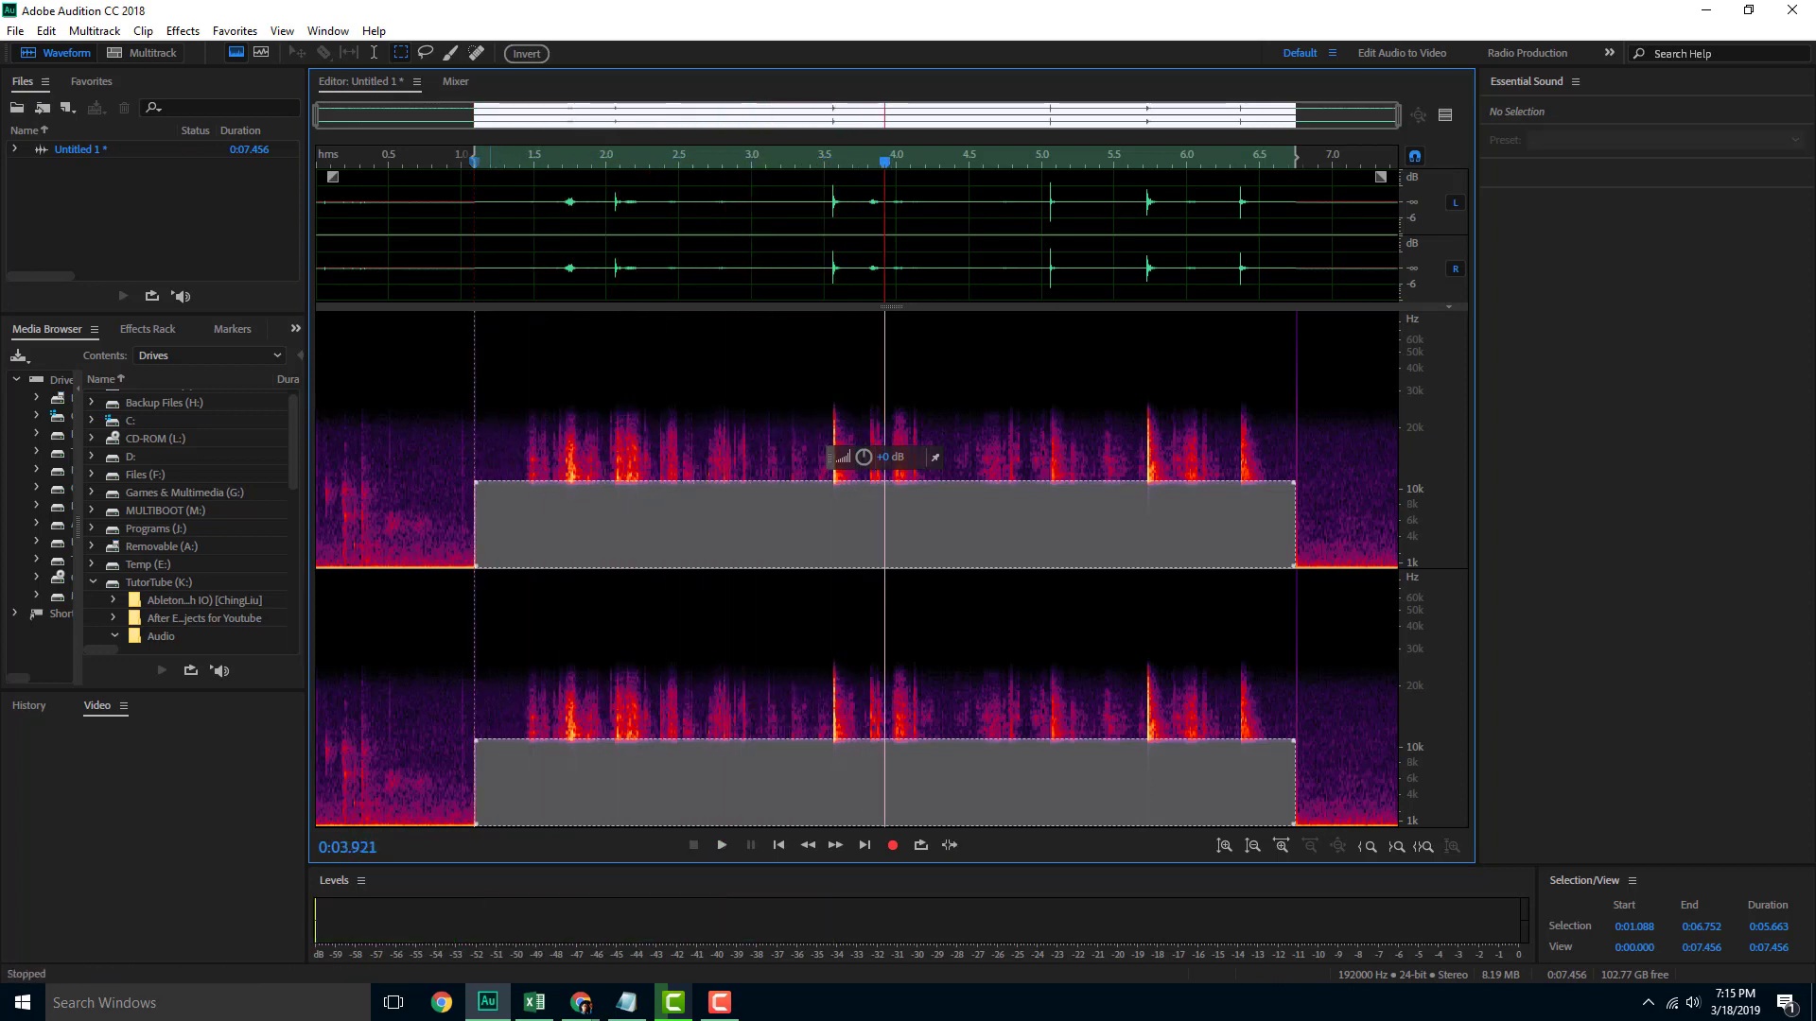
# Undo that cut, then delete the band above 10 kHz from 1.4 to 7.0 seconds.
pyautogui.hotkey('ctrl', 'z')
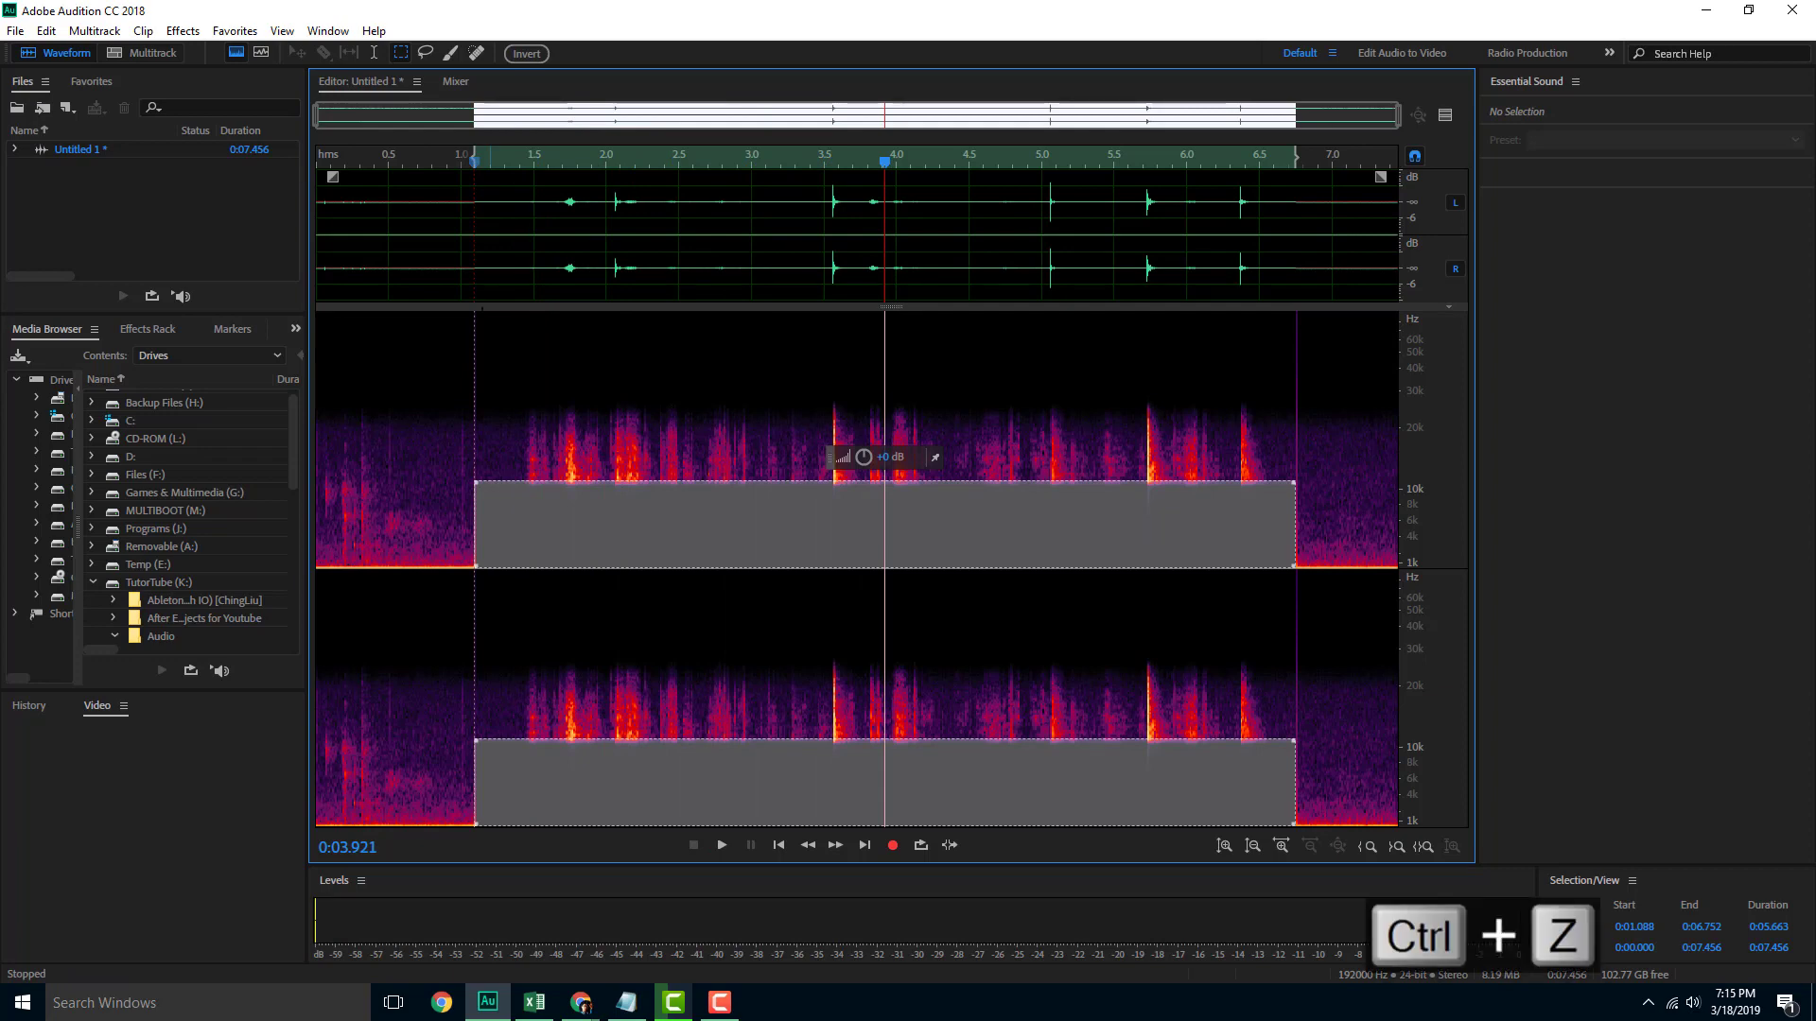
pyautogui.hotkey('ctrl', 'z')
pyautogui.moveTo(517, 398); pyautogui.dragTo(1325, 486)
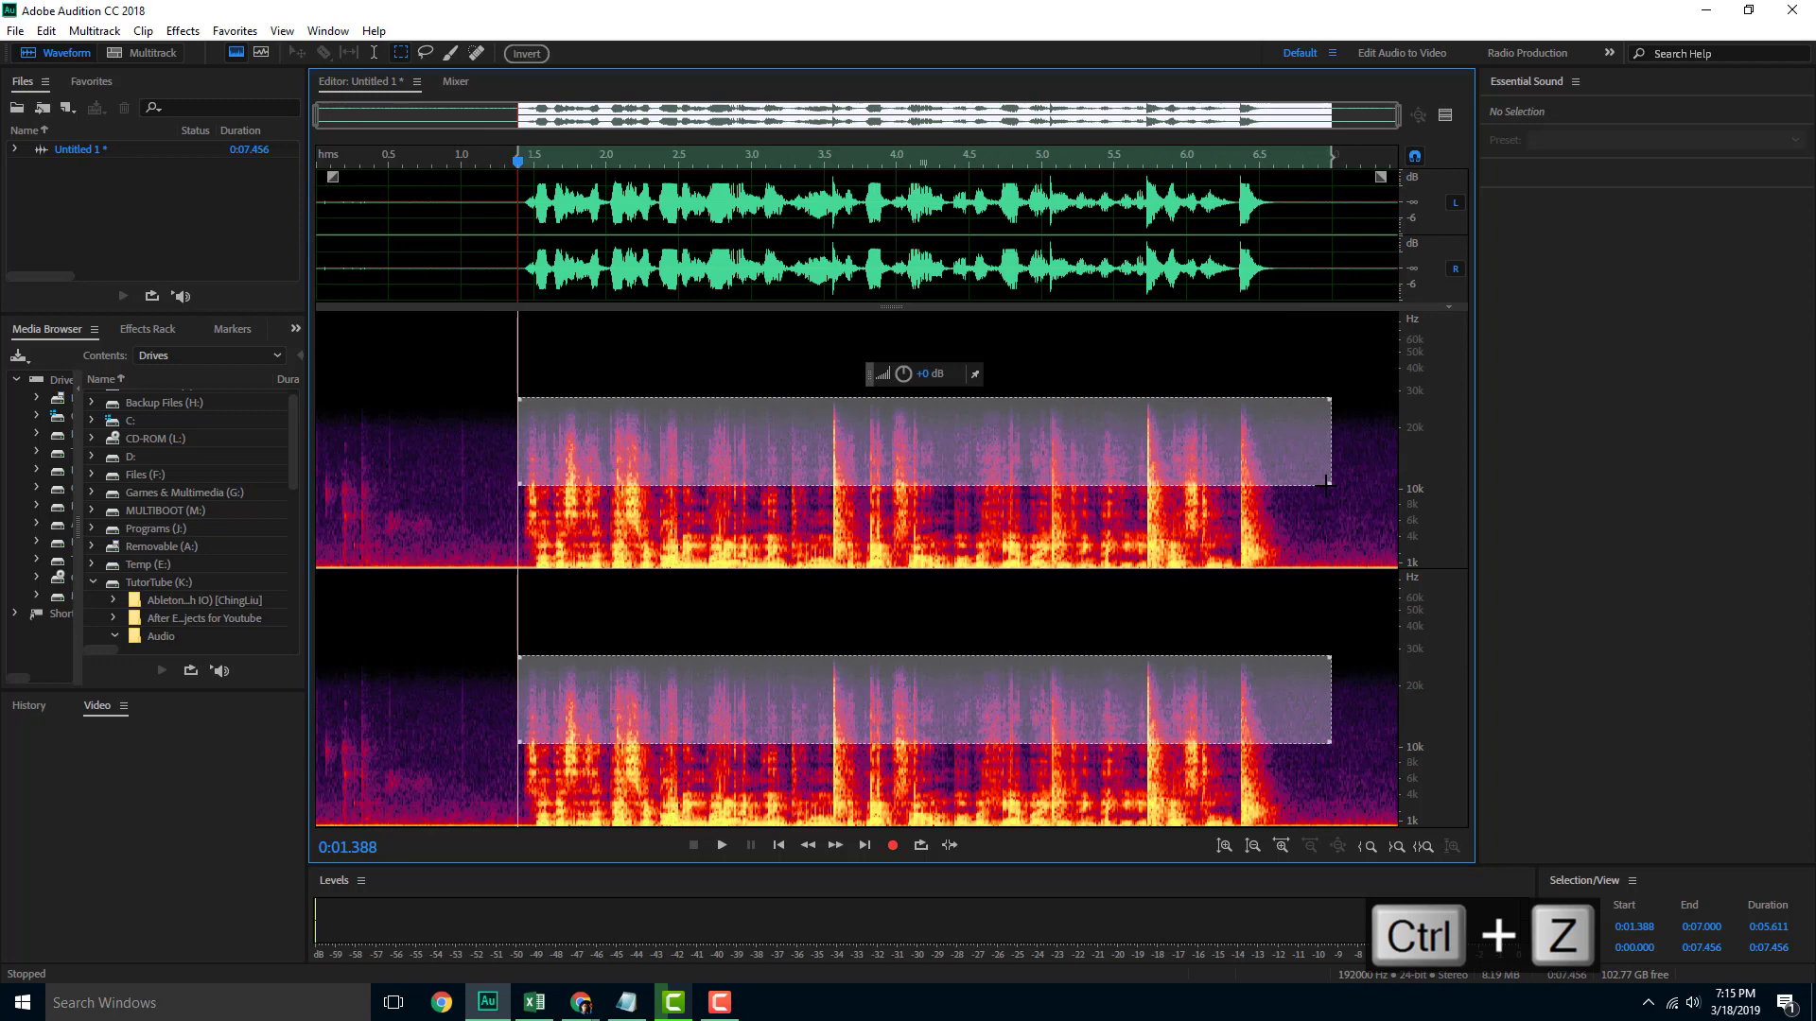
pyautogui.press('Delete')
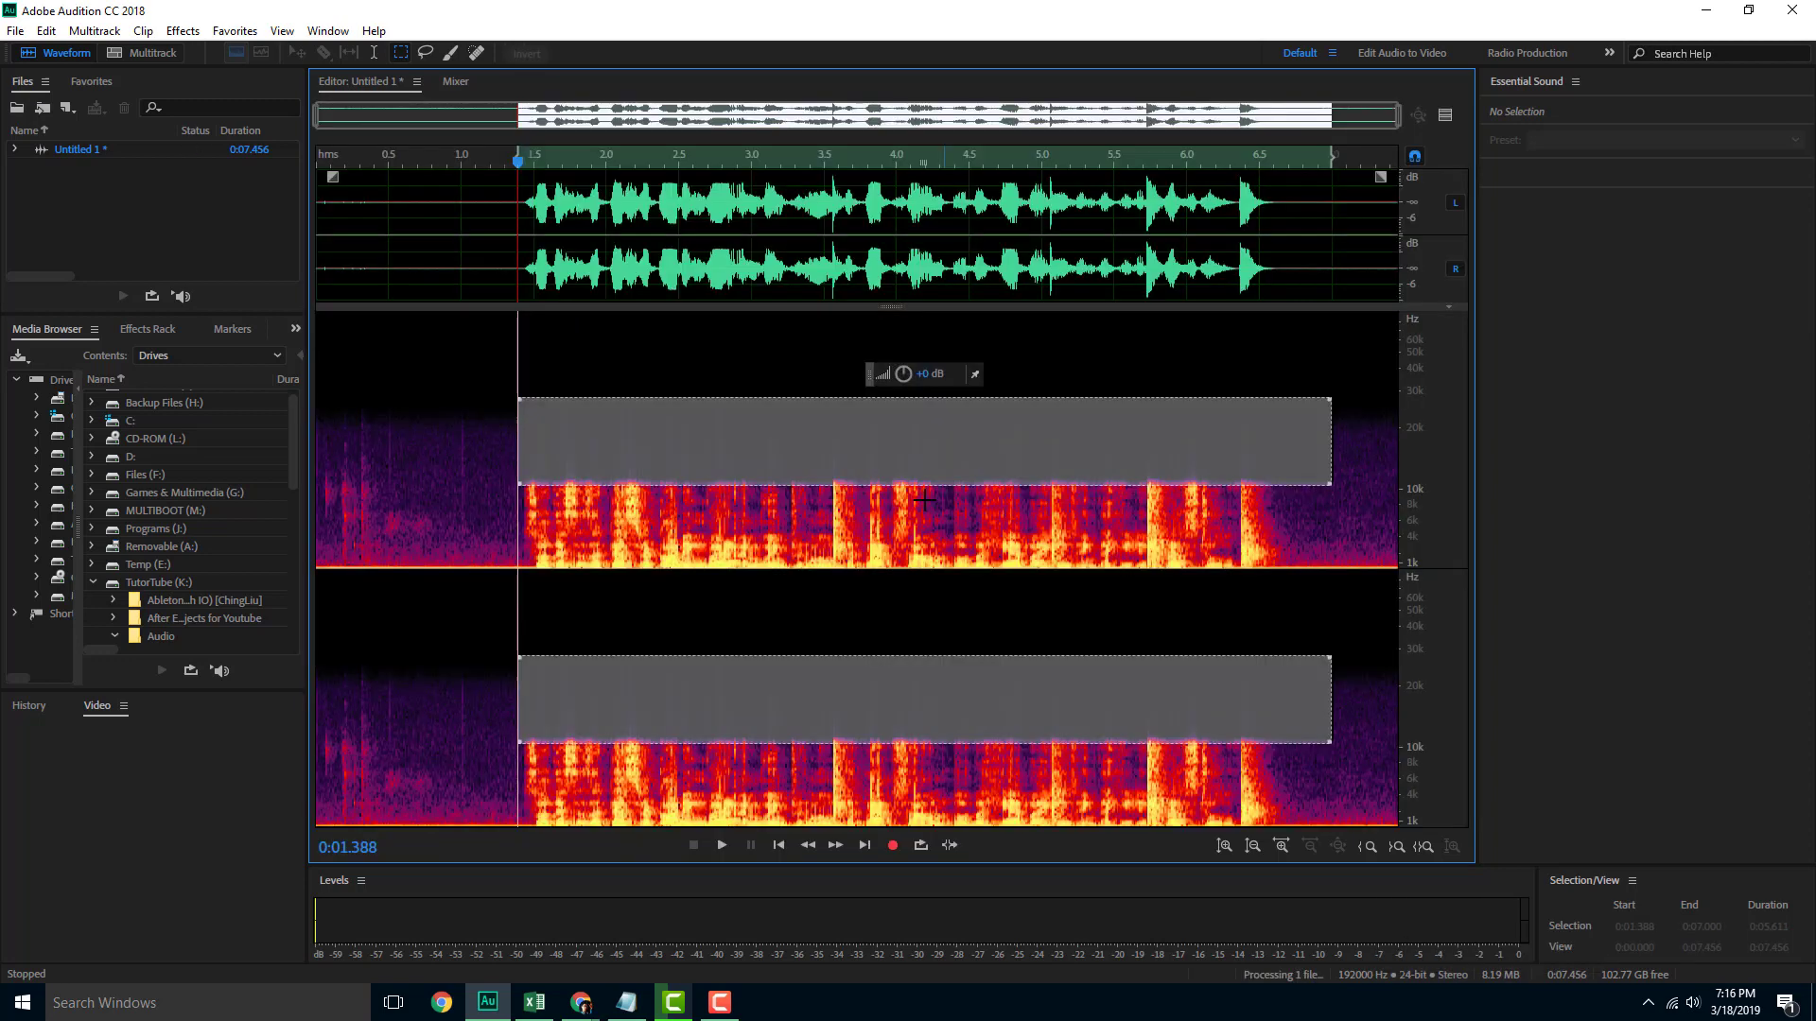
# Play the cleaned recording from about 1.1 seconds.
pyautogui.click(475, 445)
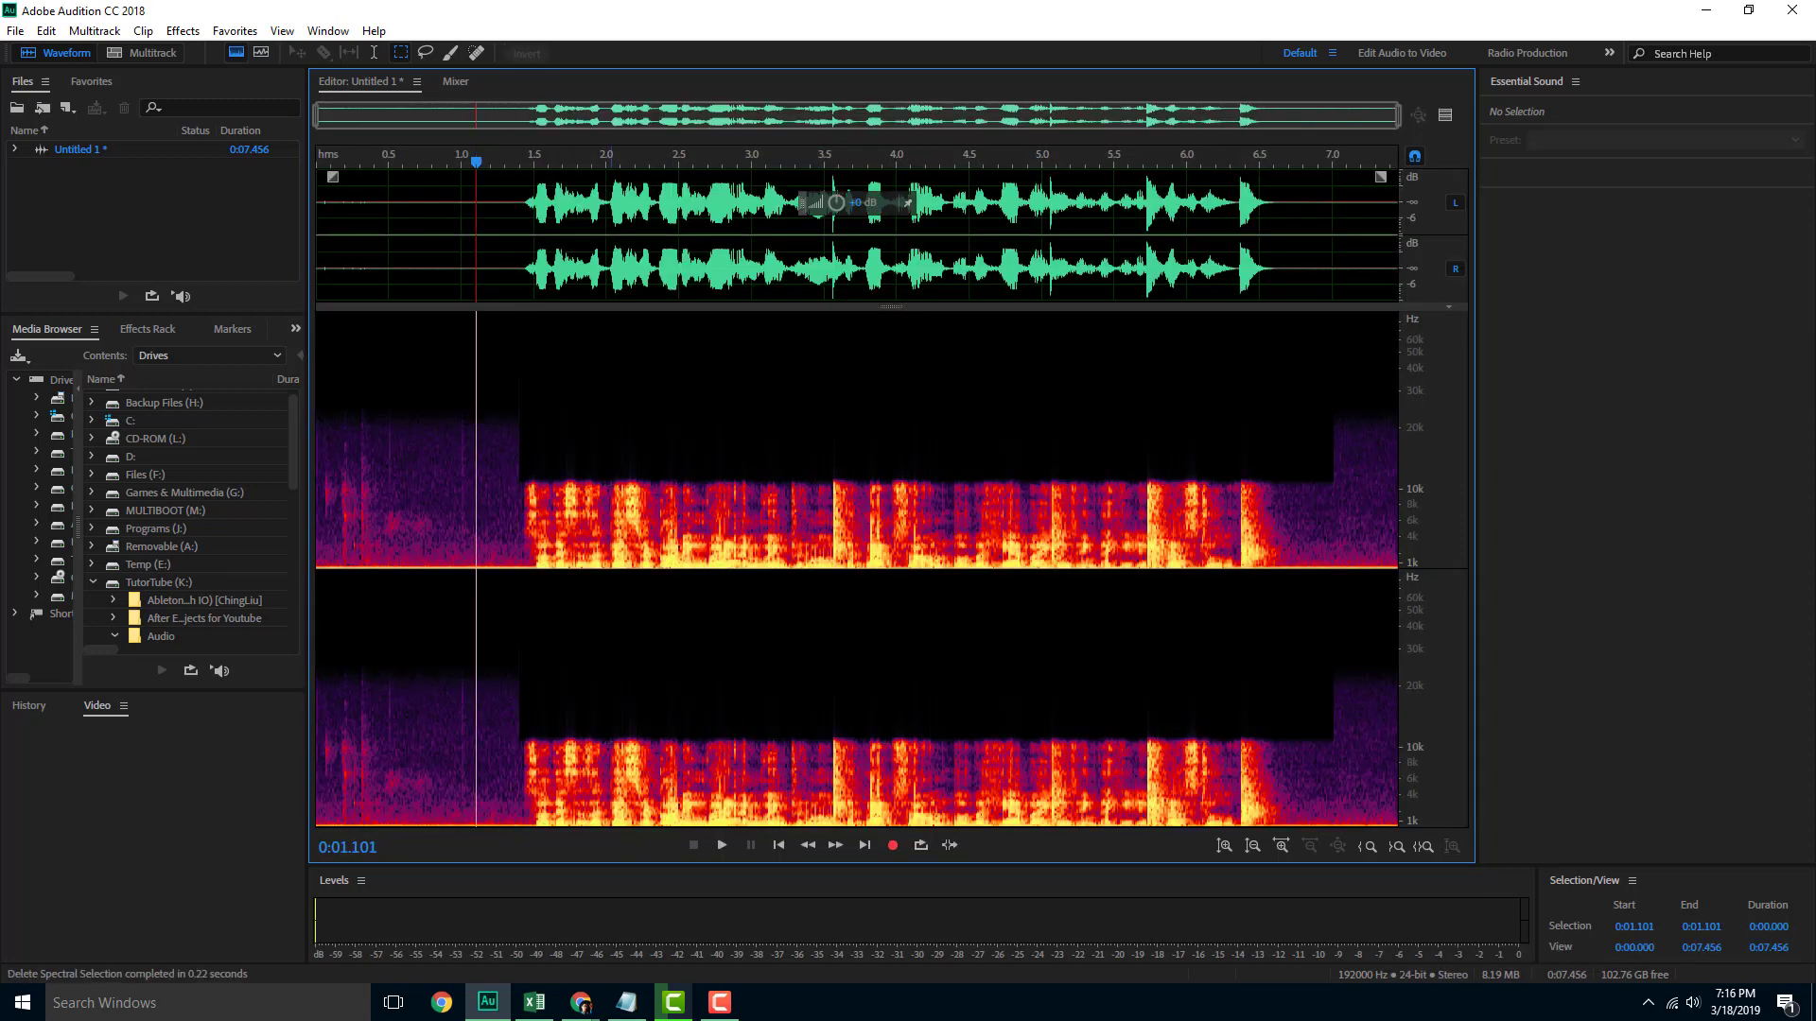
pyautogui.press('space')
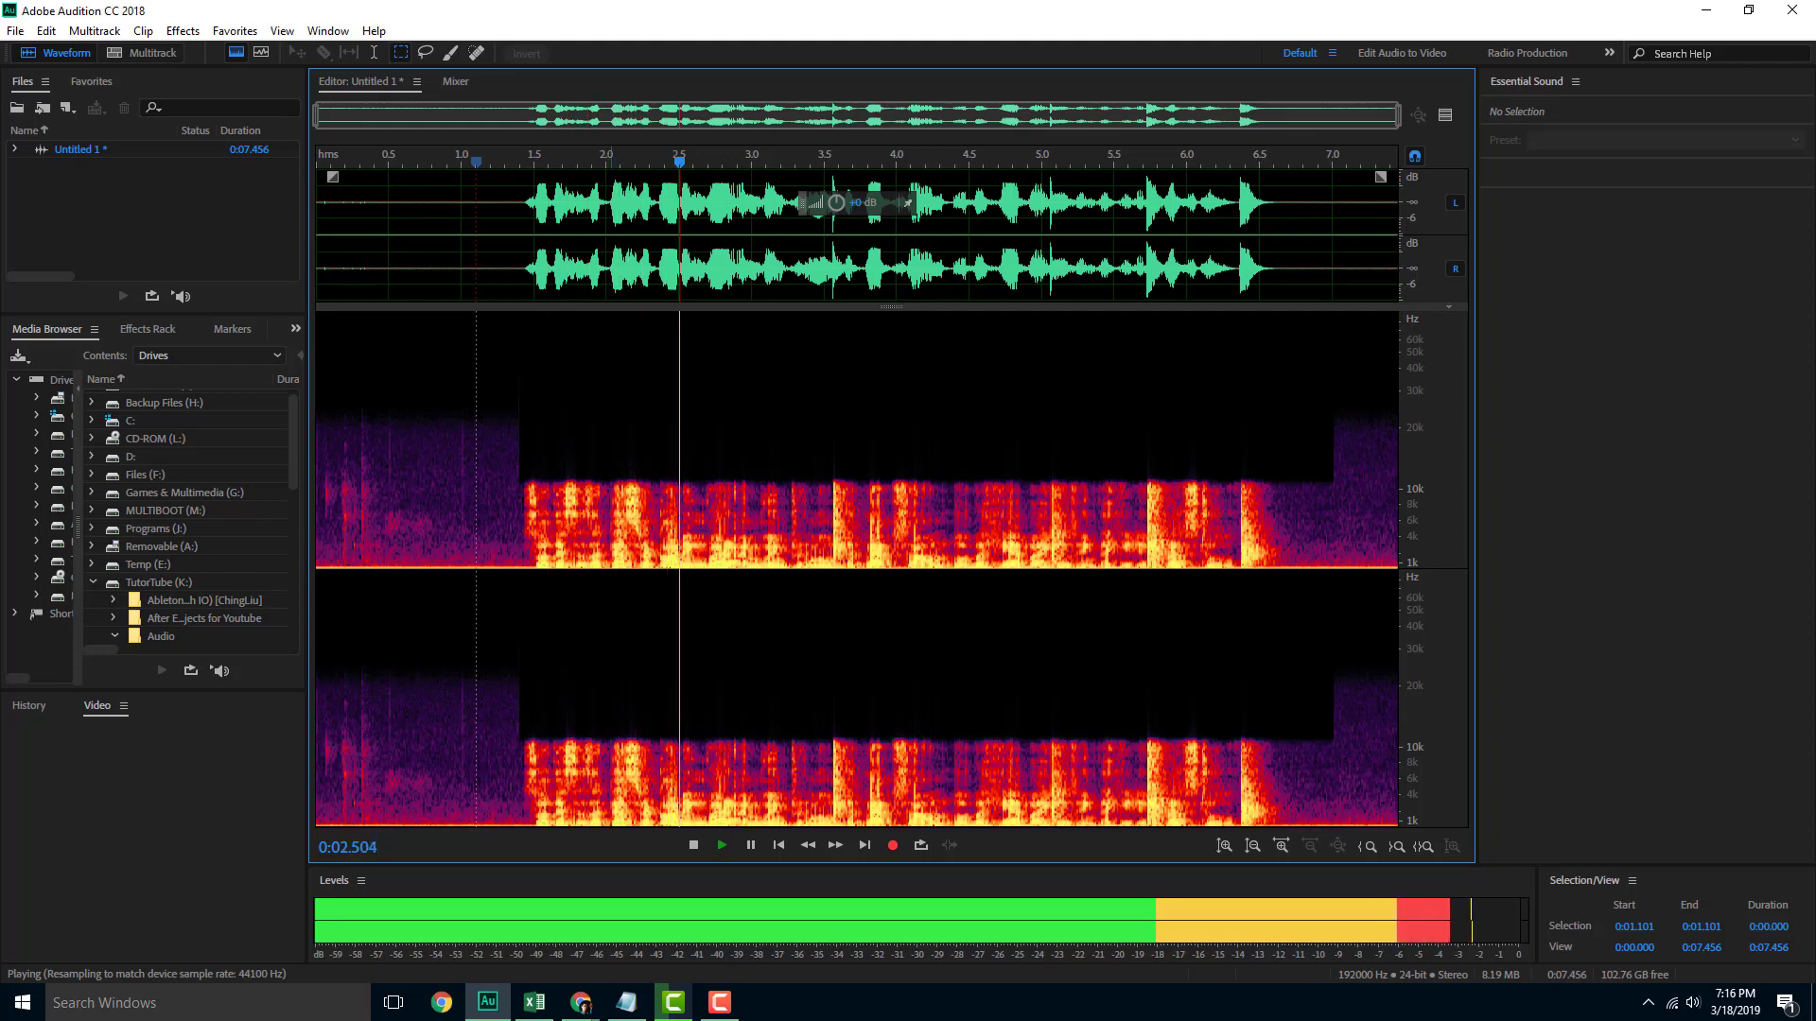
pyautogui.press('space')
# Delete most frequencies from 1.896 to 4.829 seconds and listen back from 1.56 seconds.
pyautogui.moveTo(592, 442); pyautogui.dragTo(1015, 550)
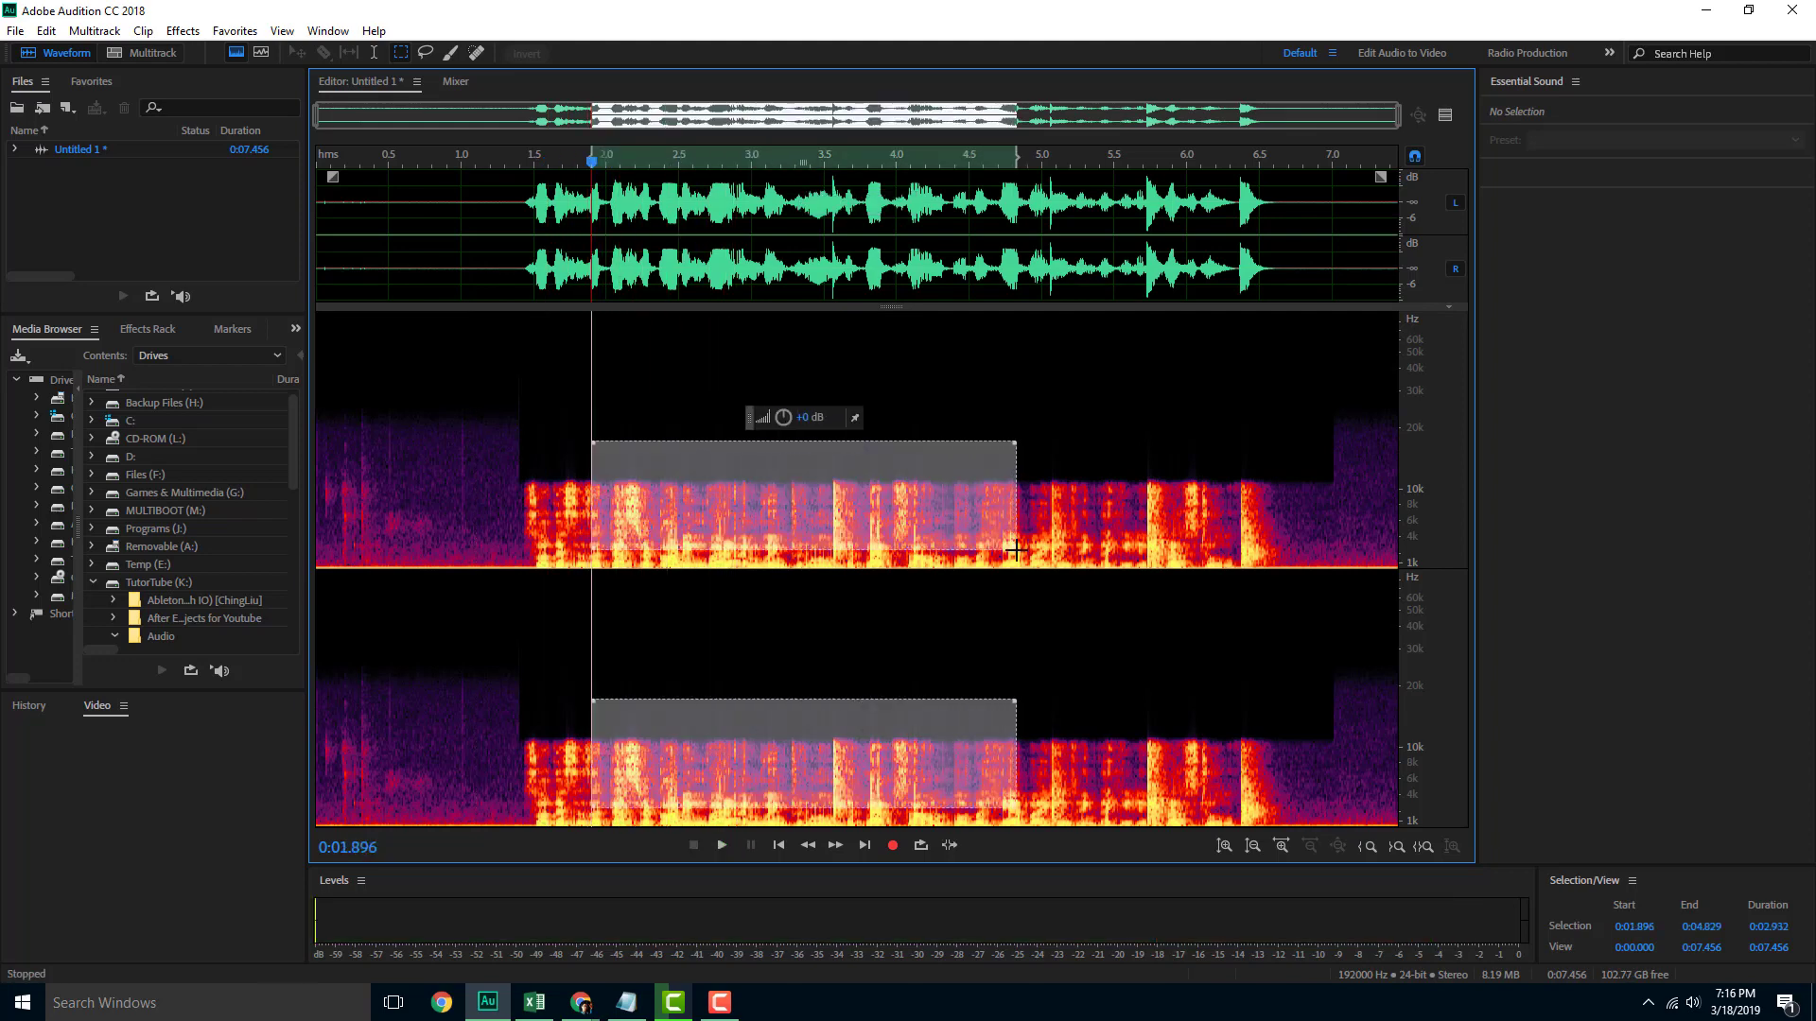
pyautogui.press('Delete')
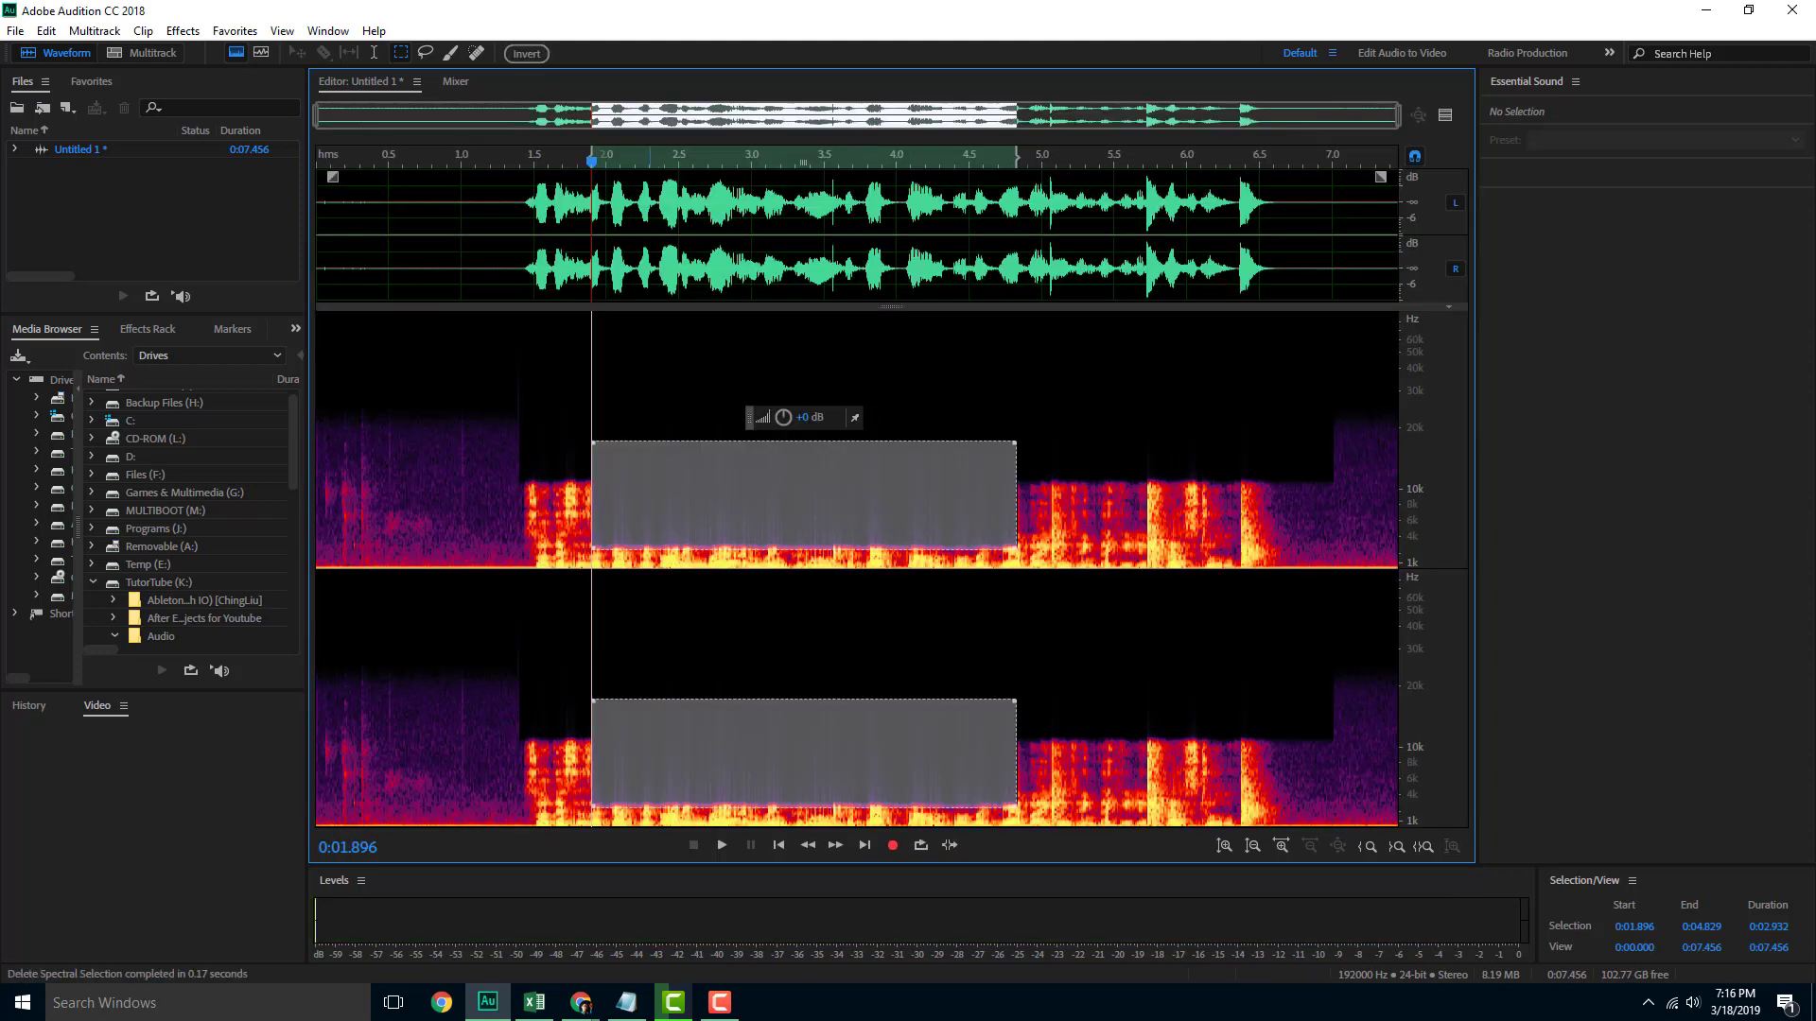
pyautogui.click(542, 445)
pyautogui.press('space')
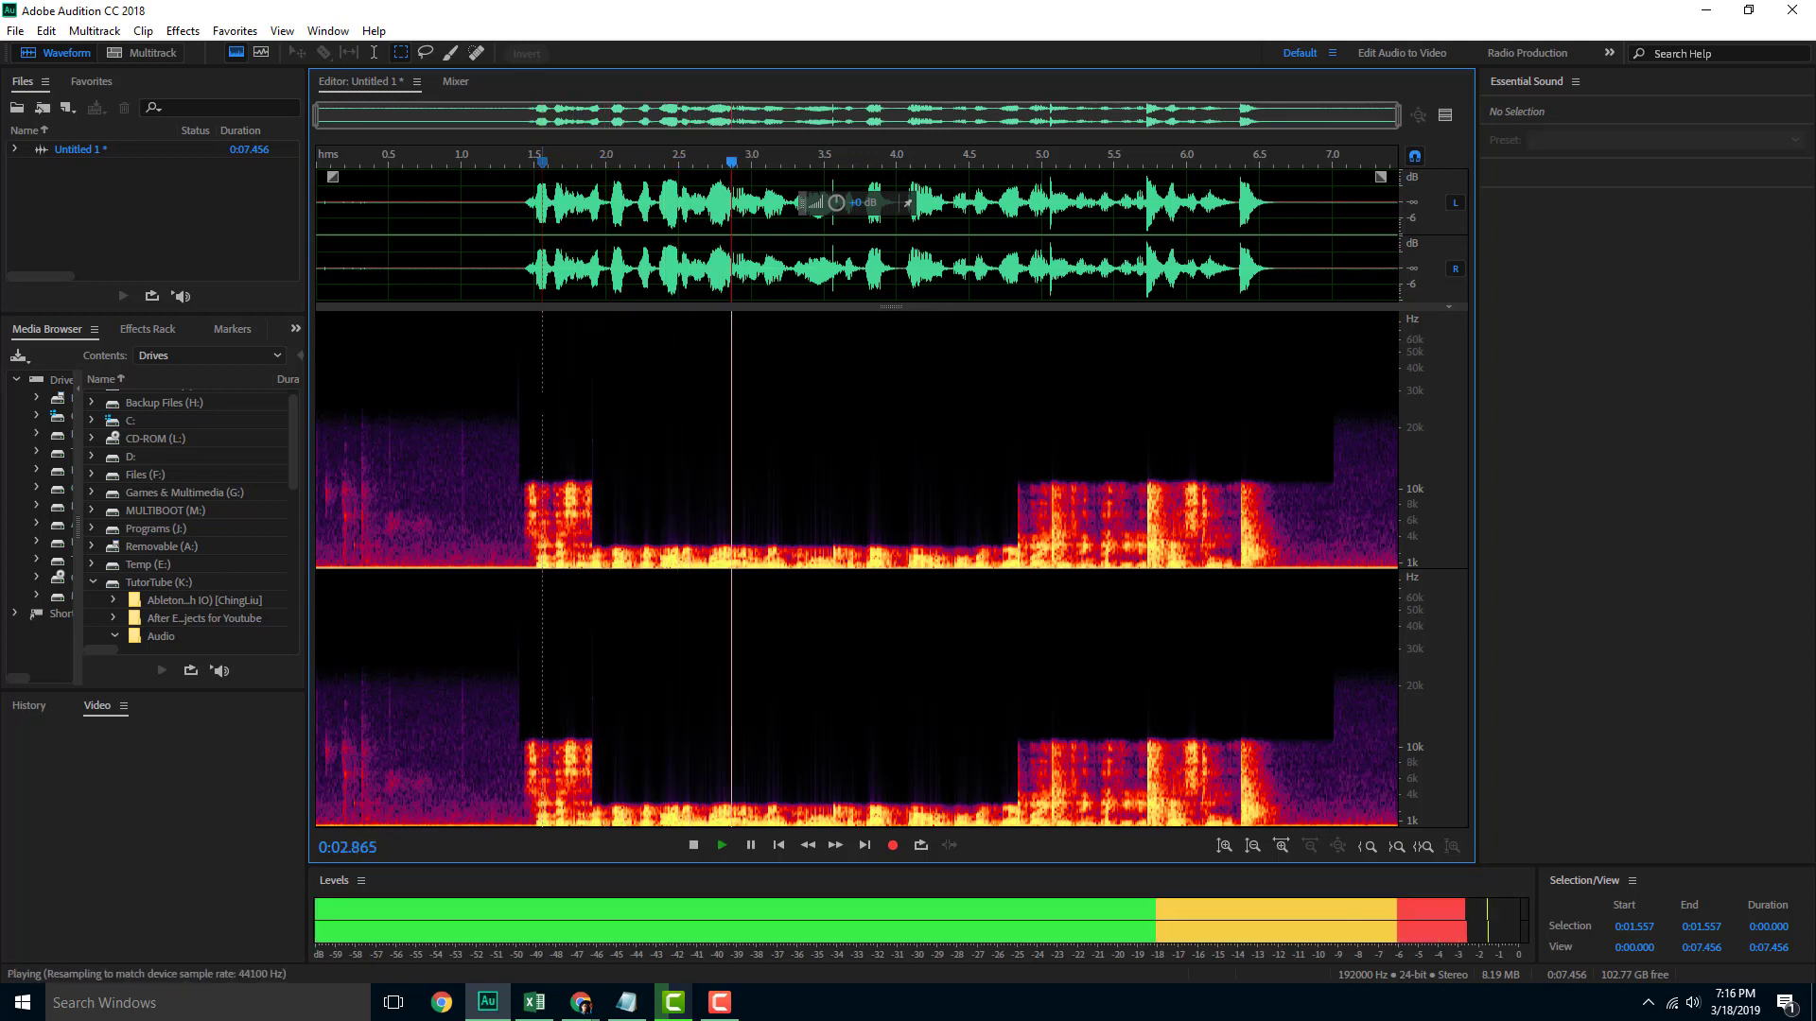
pyautogui.press('space')
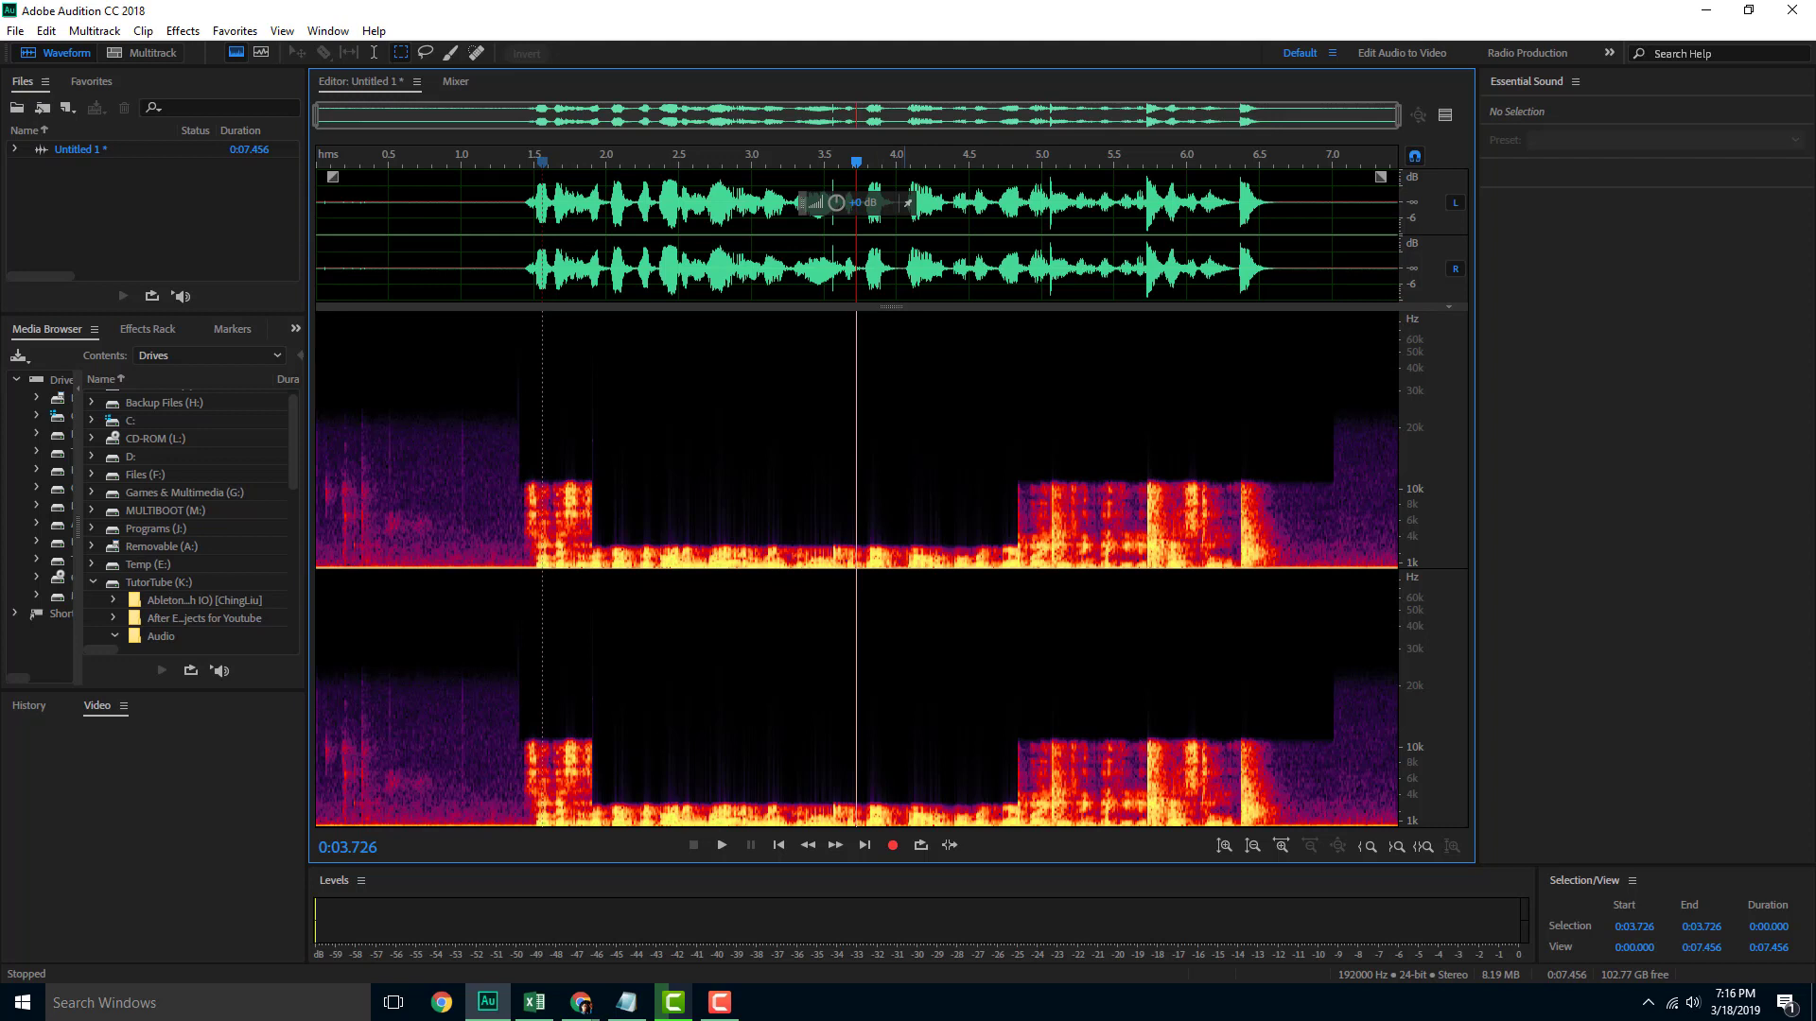
# Paint a freeform selection over the bright spot near 1.5 seconds and delete it.
pyautogui.click(450, 53)
pyautogui.moveTo(544, 530)
pyautogui.mouseDown()
pyautogui.moveTo(578, 495)
pyautogui.moveTo(566, 516)
pyautogui.moveTo(582, 510)
pyautogui.mouseUp()
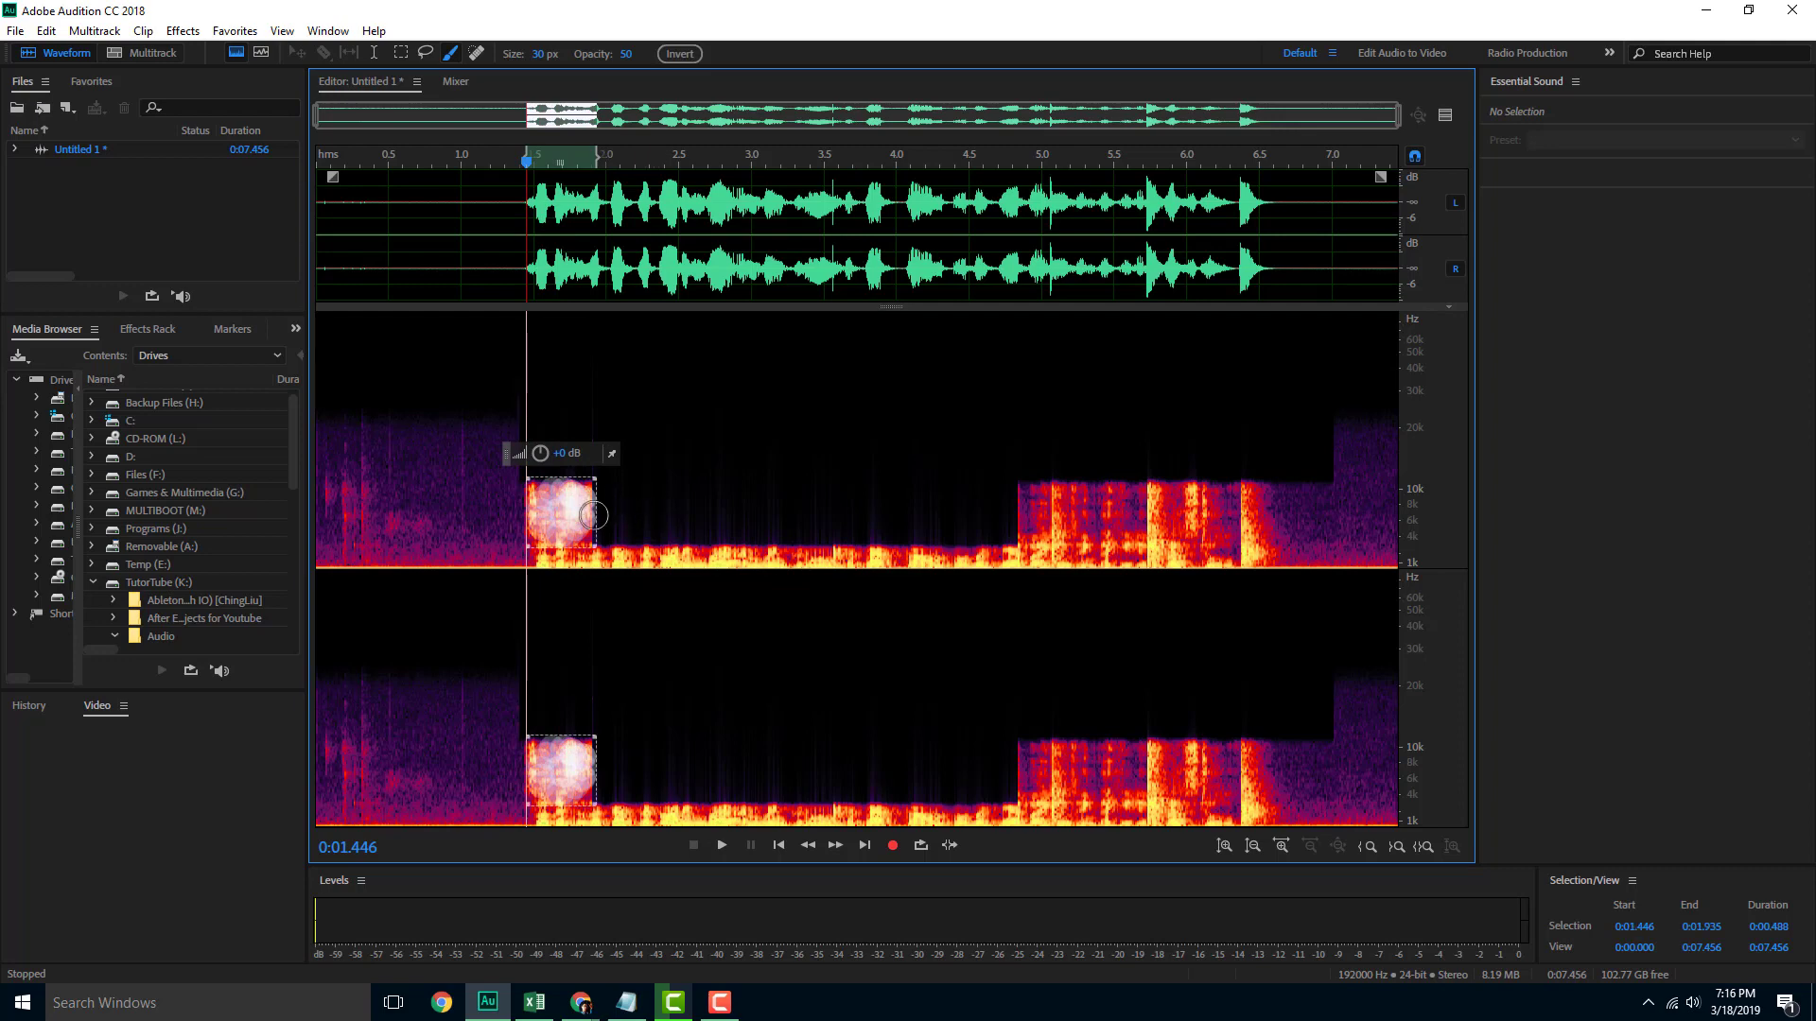
pyautogui.press('Delete')
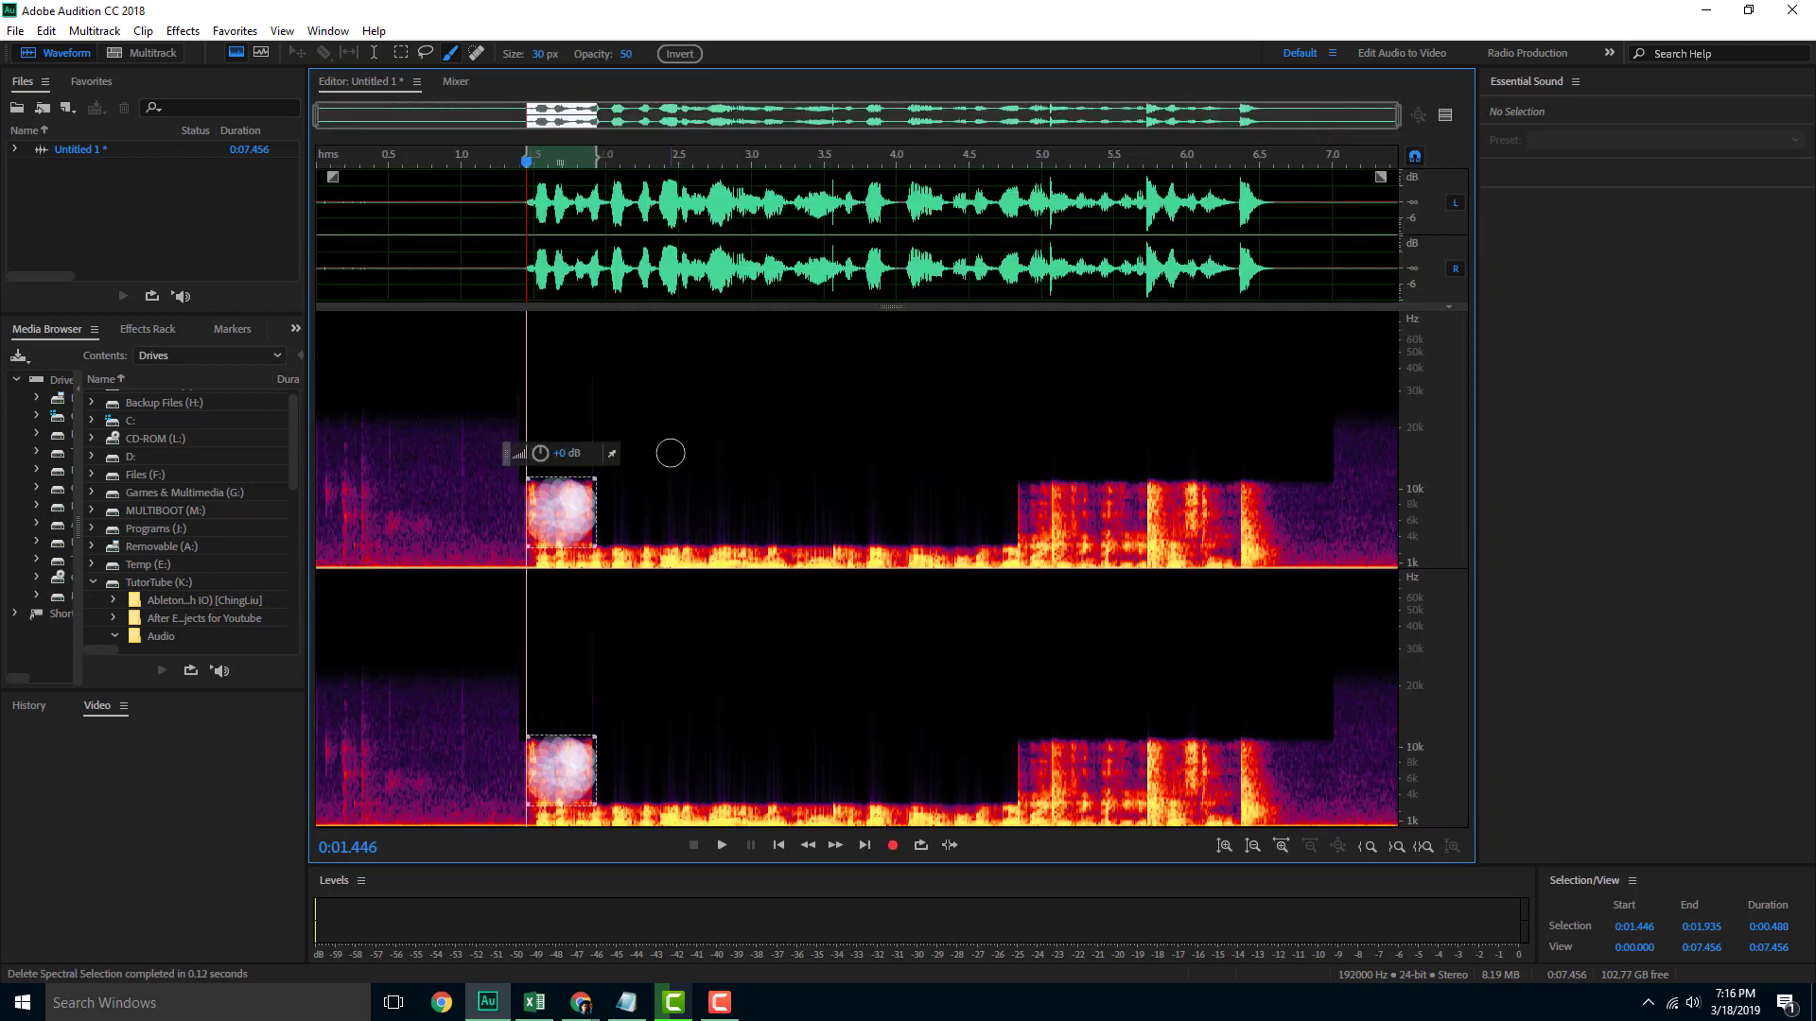
# Paint over the spot near 1.5–2.0 seconds, reduce its gain to -4.5 dB, and deselect.
pyautogui.click(671, 202)
pyautogui.moveTo(562, 522)
pyautogui.mouseDown()
pyautogui.moveTo(602, 485)
pyautogui.moveTo(530, 485)
pyautogui.moveTo(551, 530)
pyautogui.moveTo(579, 505)
pyautogui.moveTo(575, 478)
pyautogui.moveTo(626, 497)
pyautogui.mouseUp()
pyautogui.moveTo(565, 426); pyautogui.dragTo(564, 437)
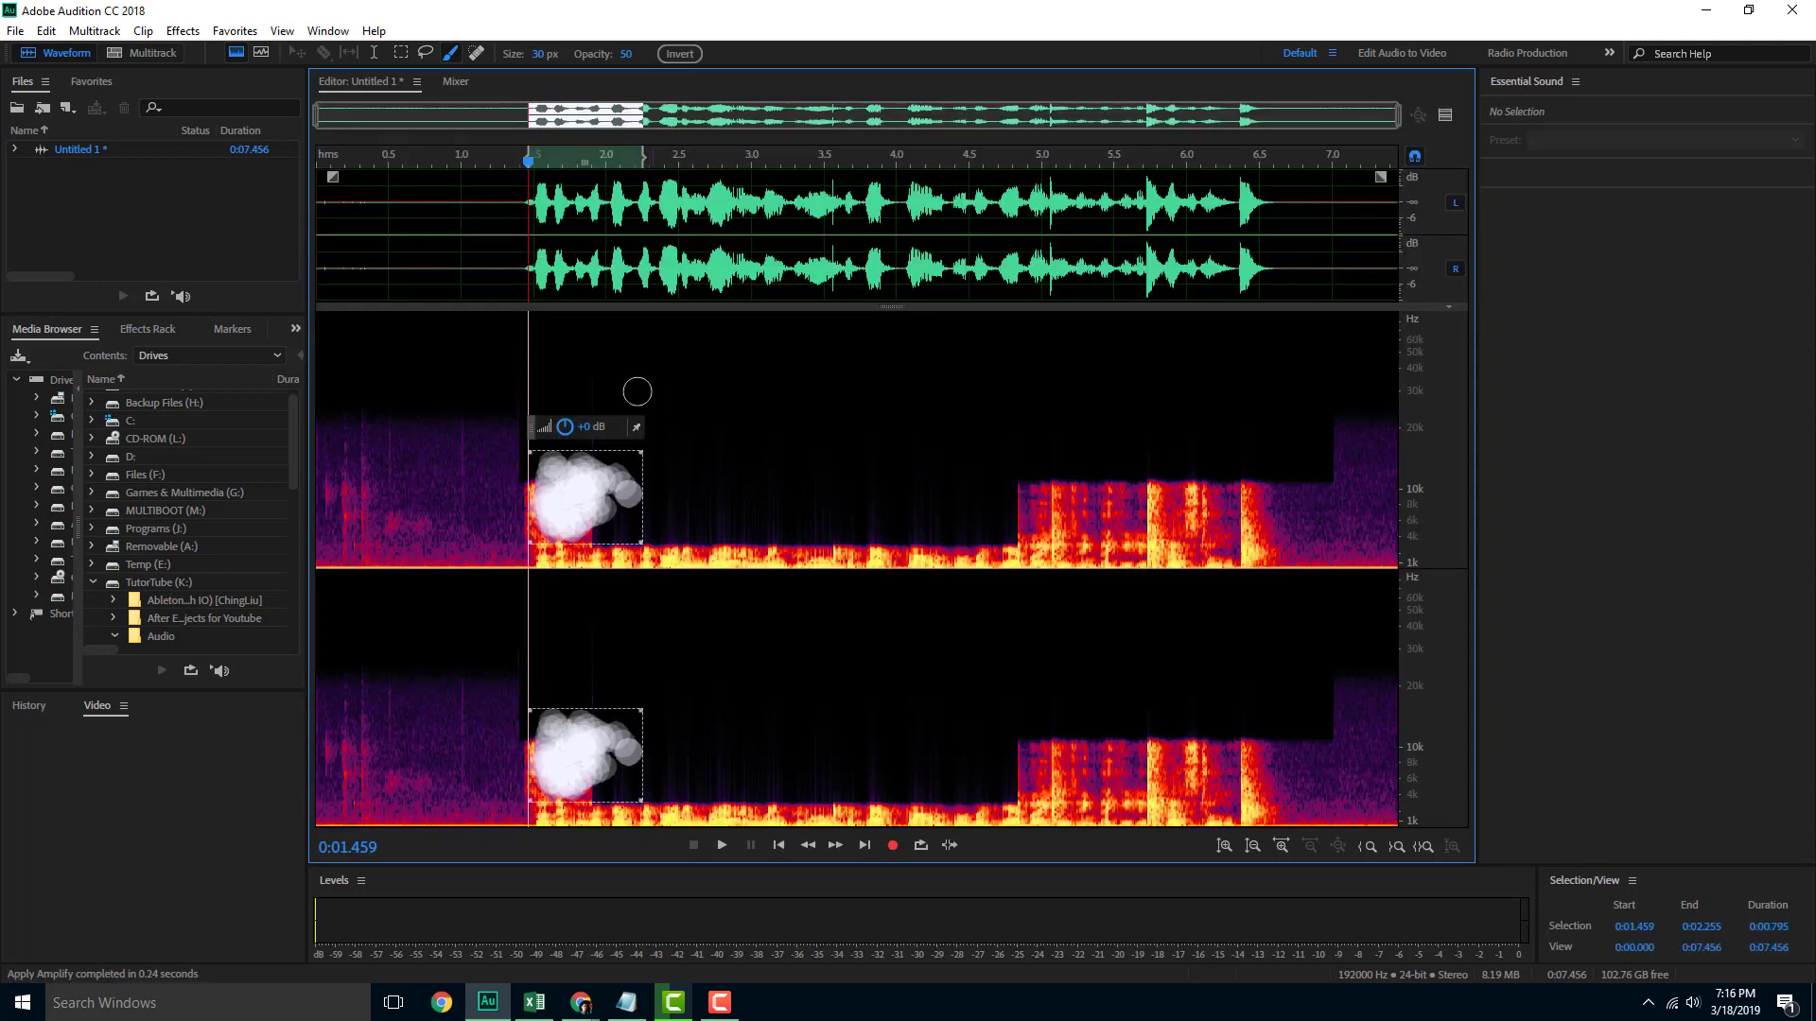
pyautogui.click(611, 406)
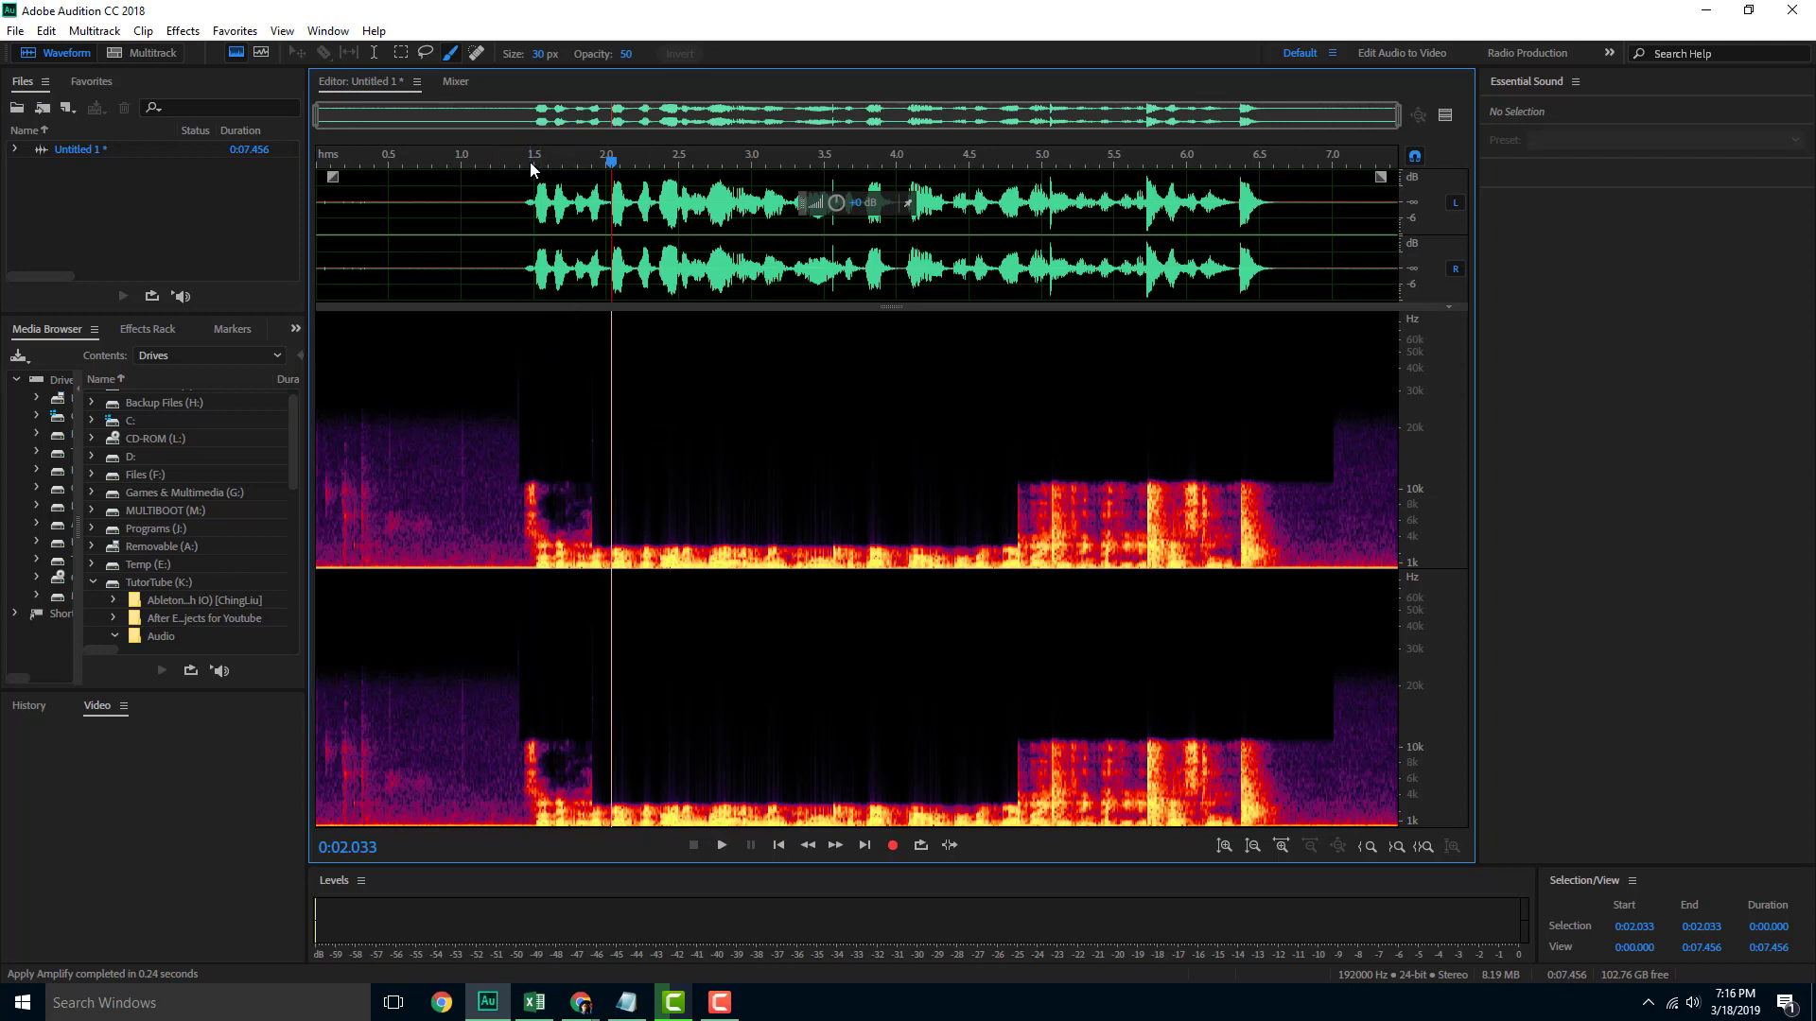
# Undo the spectral edits back to the 7.253-second version, hide the spectral display, choose Time Selection.
pyautogui.hotkey('ctrl', 'z')
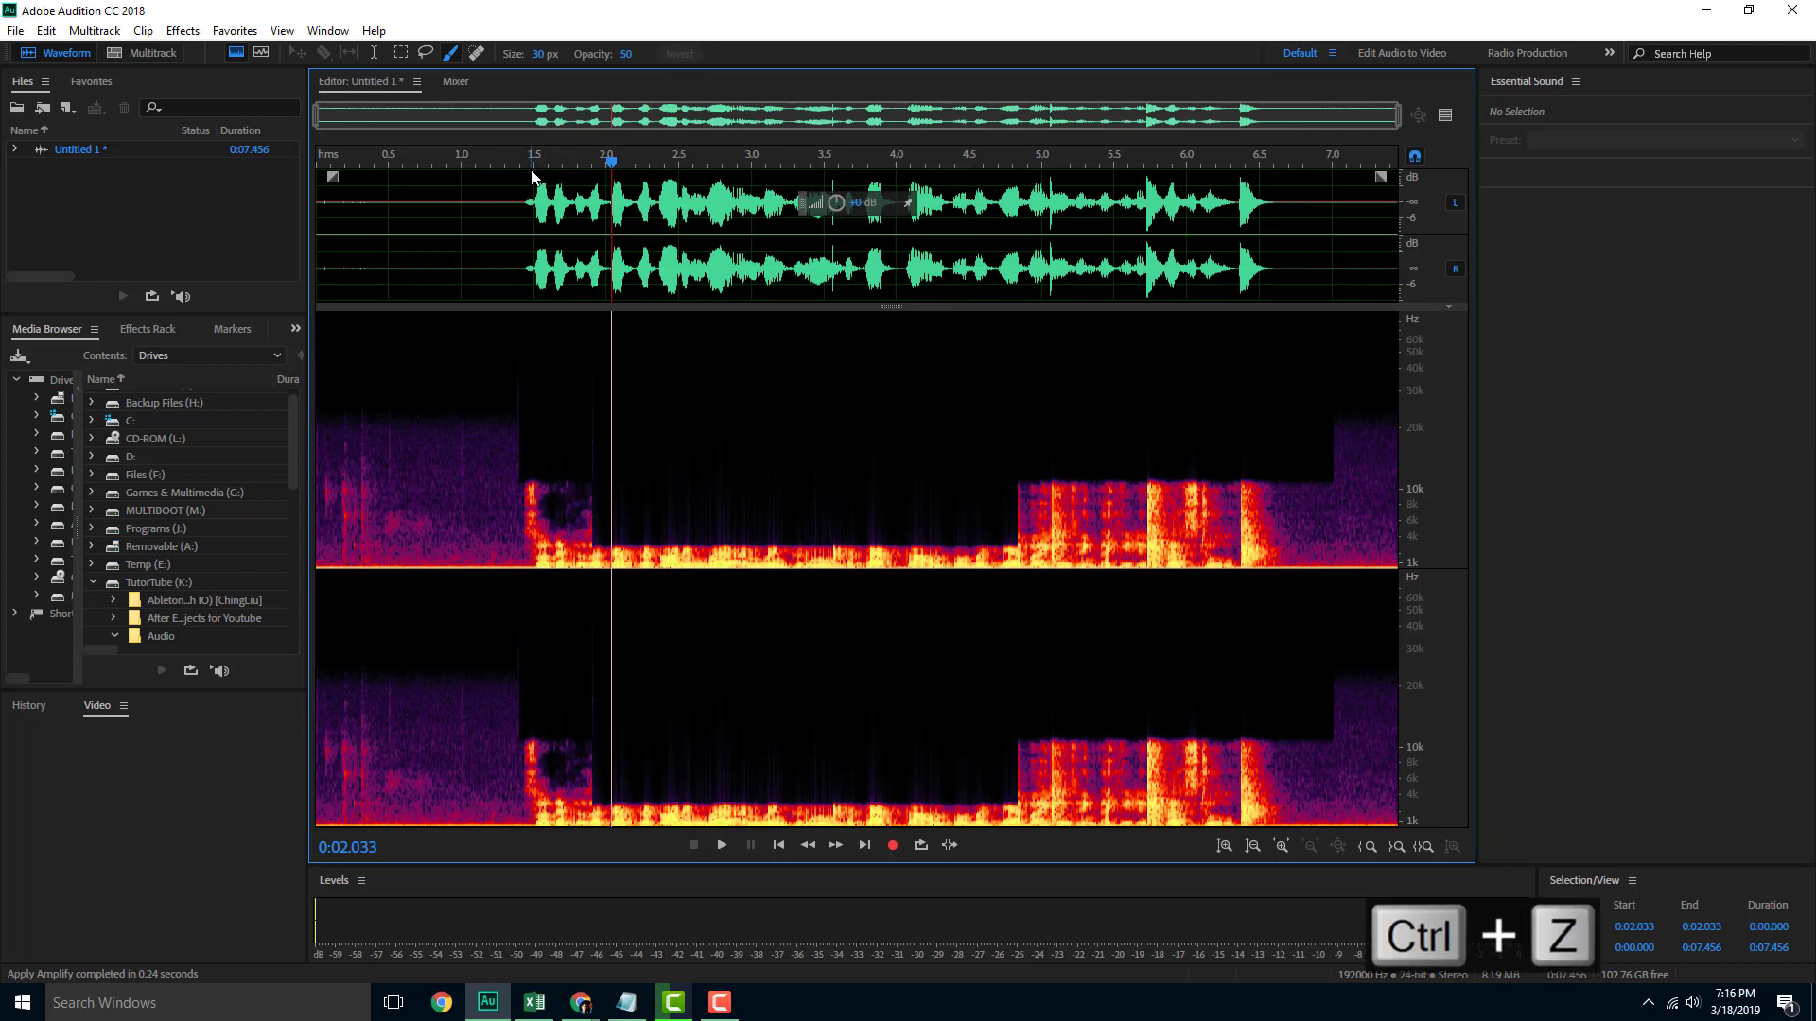
pyautogui.hotkey('ctrl', 'alt', 'z')
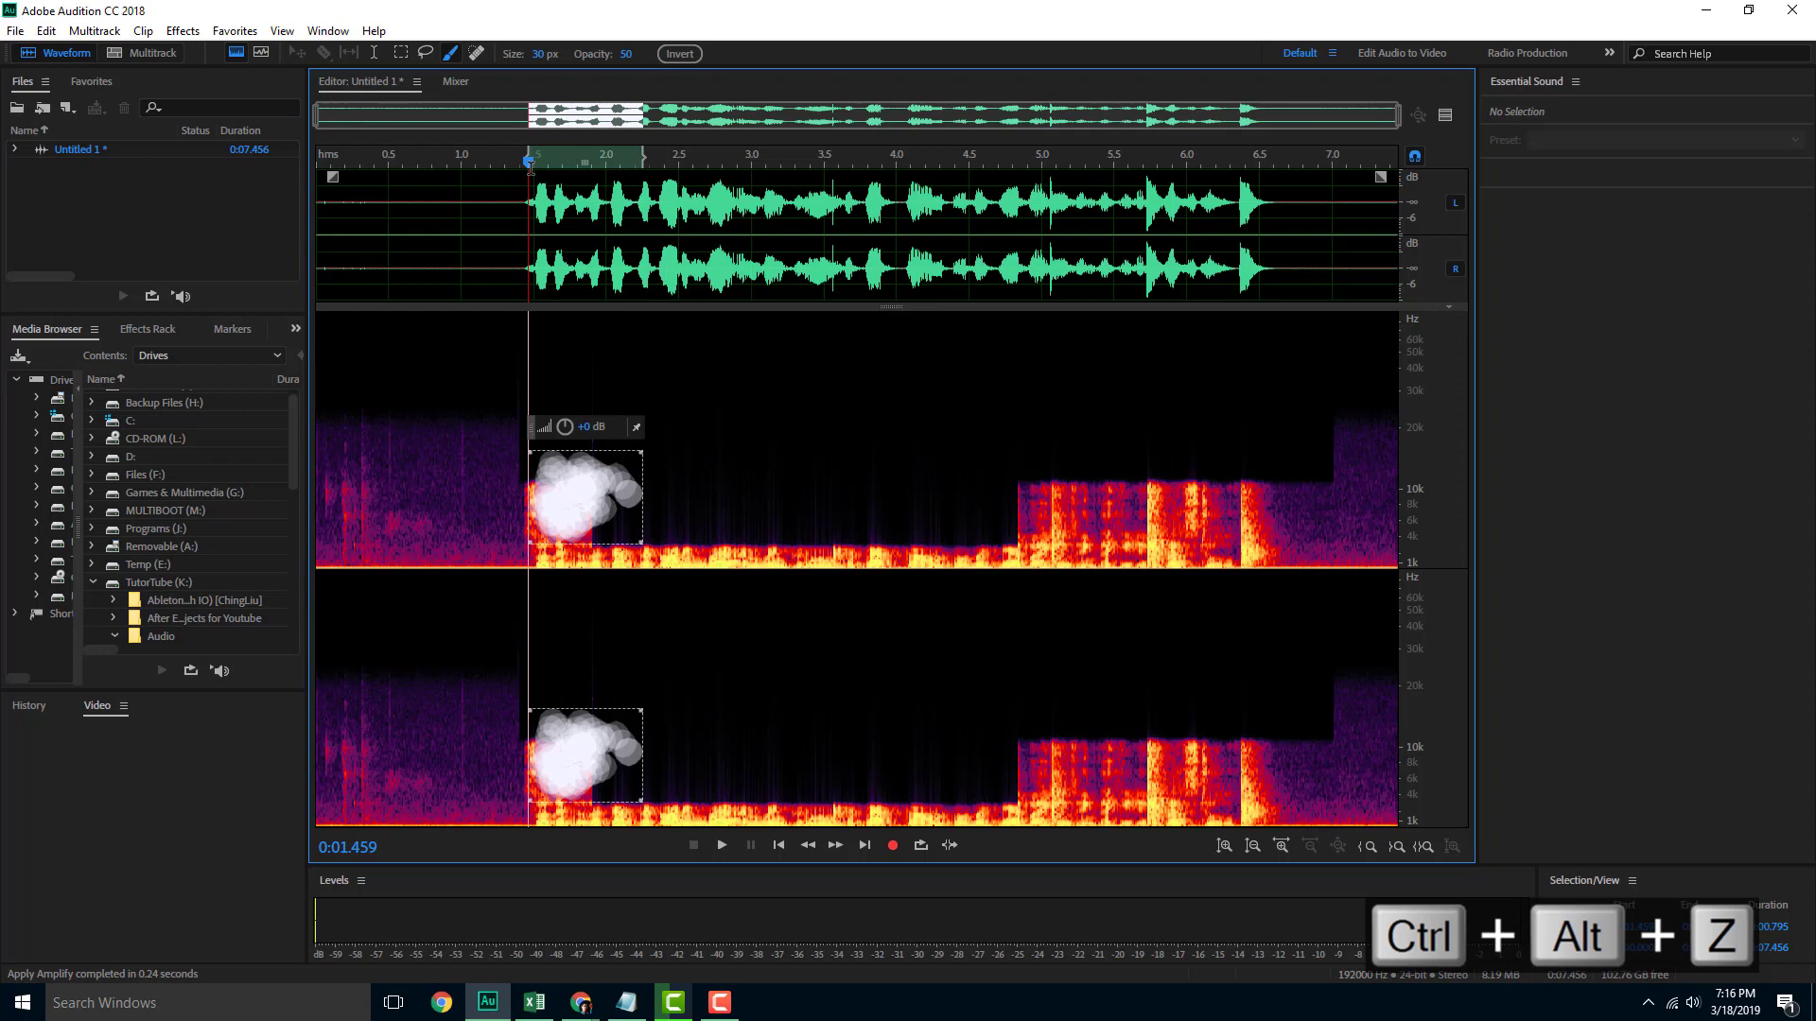
pyautogui.hotkey('ctrl', 'z')
pyautogui.hotkey('ctrl', 'z')
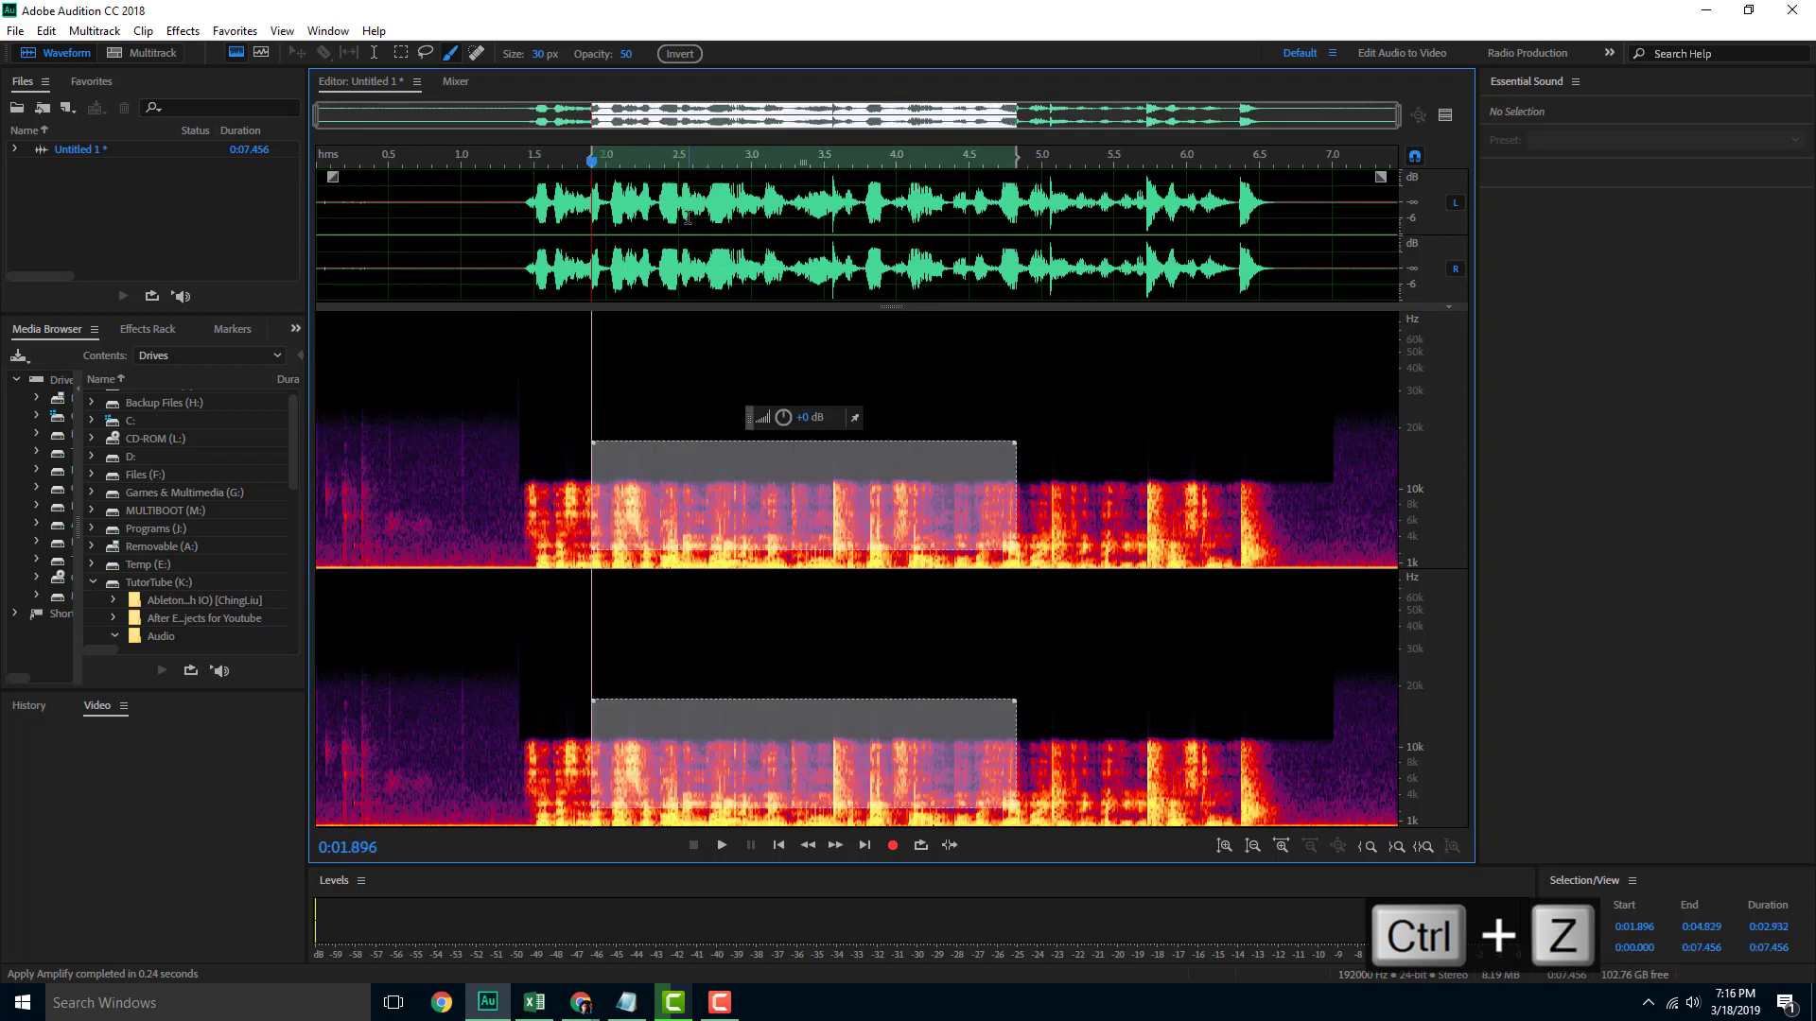
pyautogui.hotkey('ctrl', 'z')
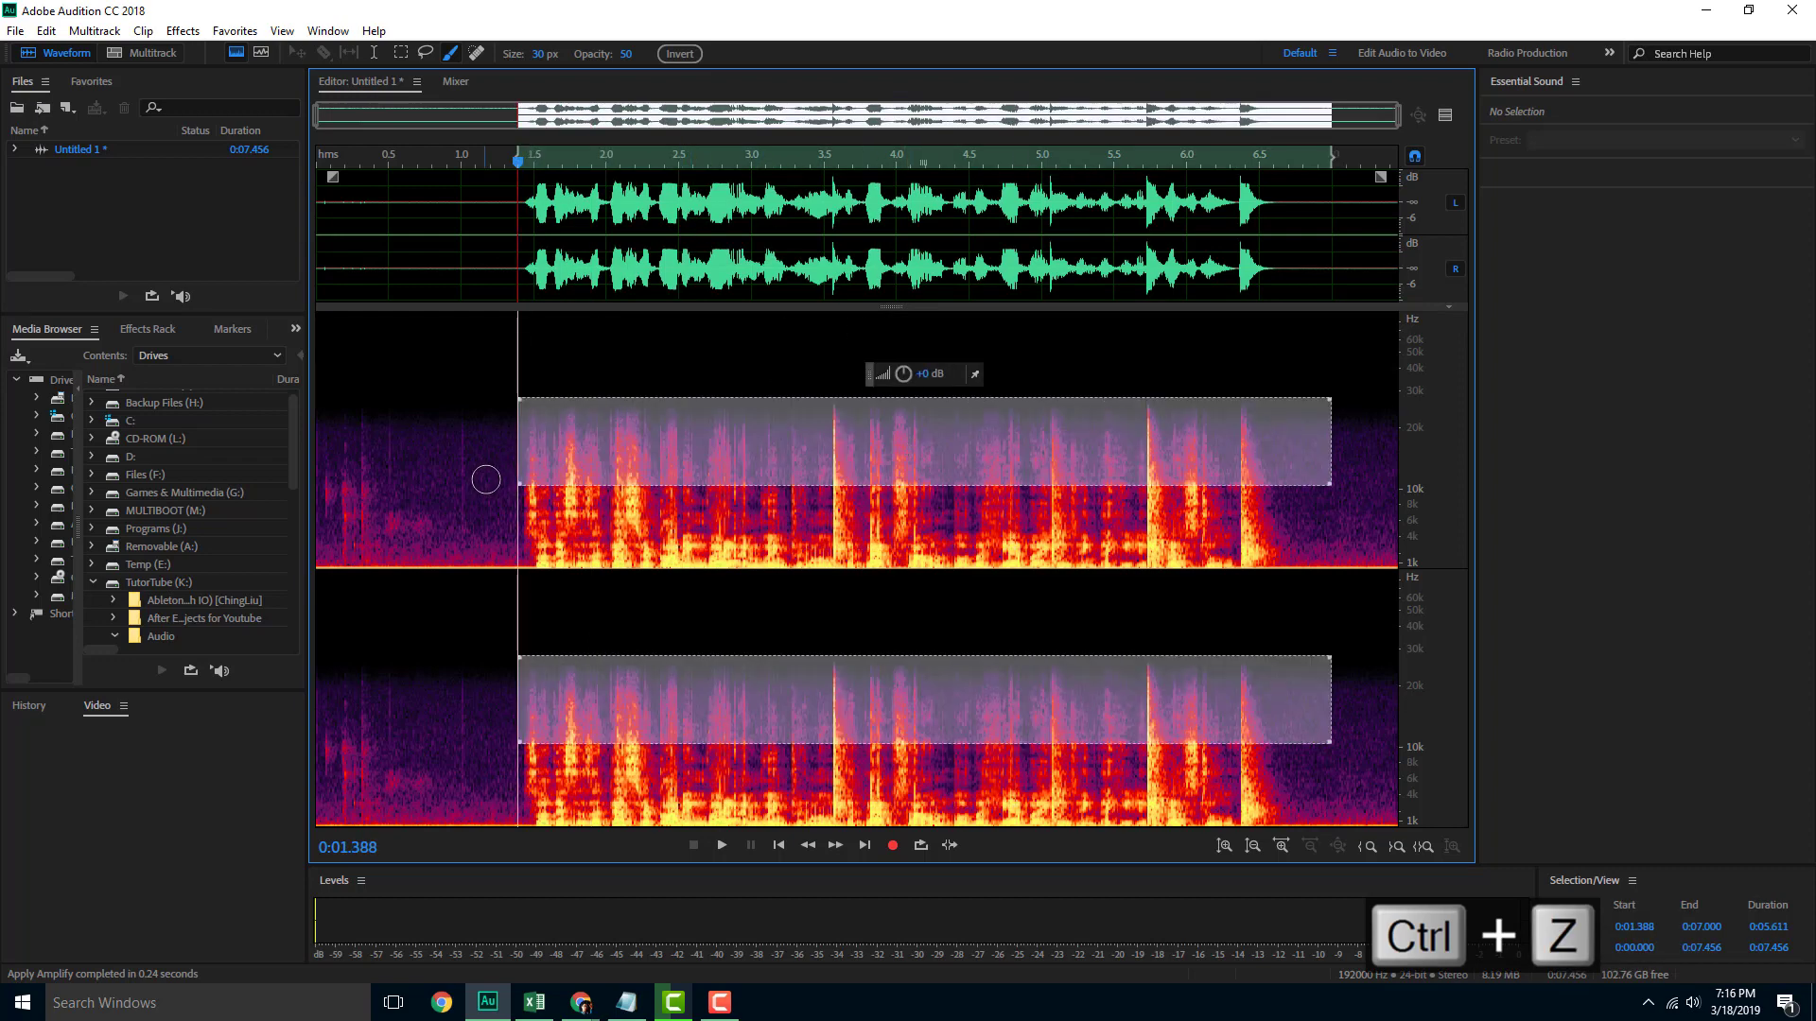
pyautogui.hotkey('ctrl', 'z')
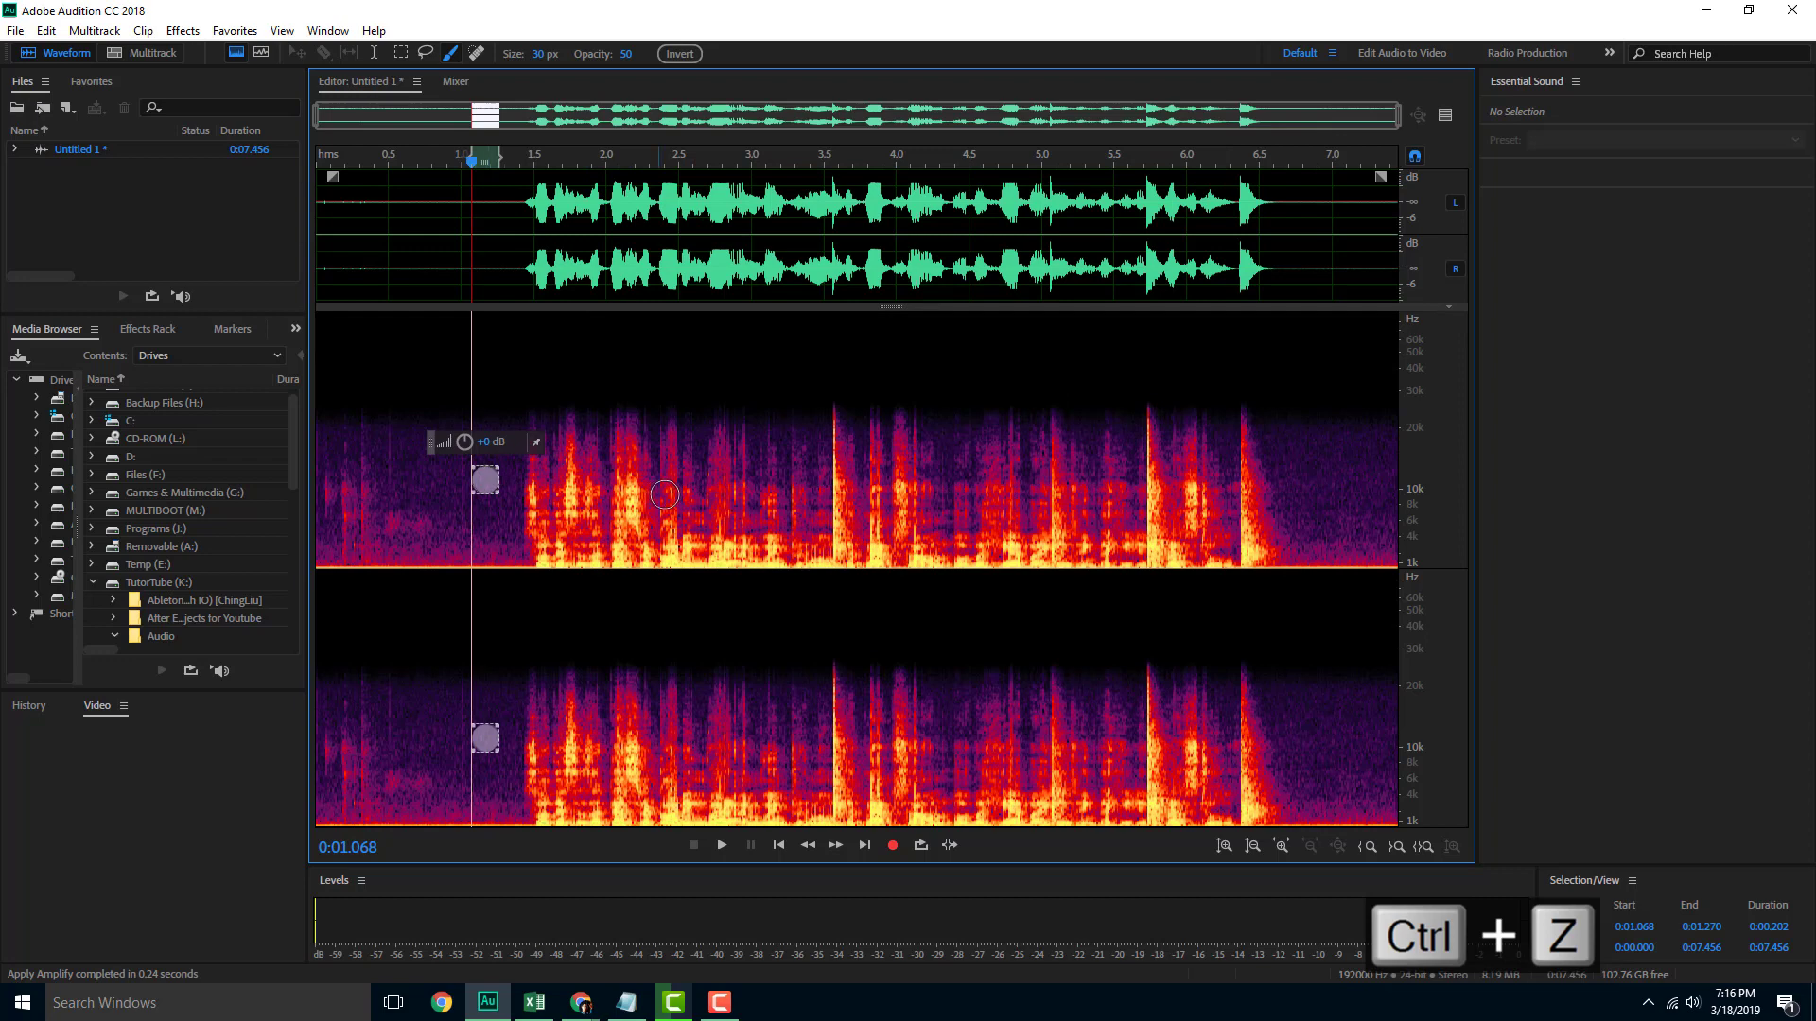
pyautogui.hotkey('ctrl', 'z')
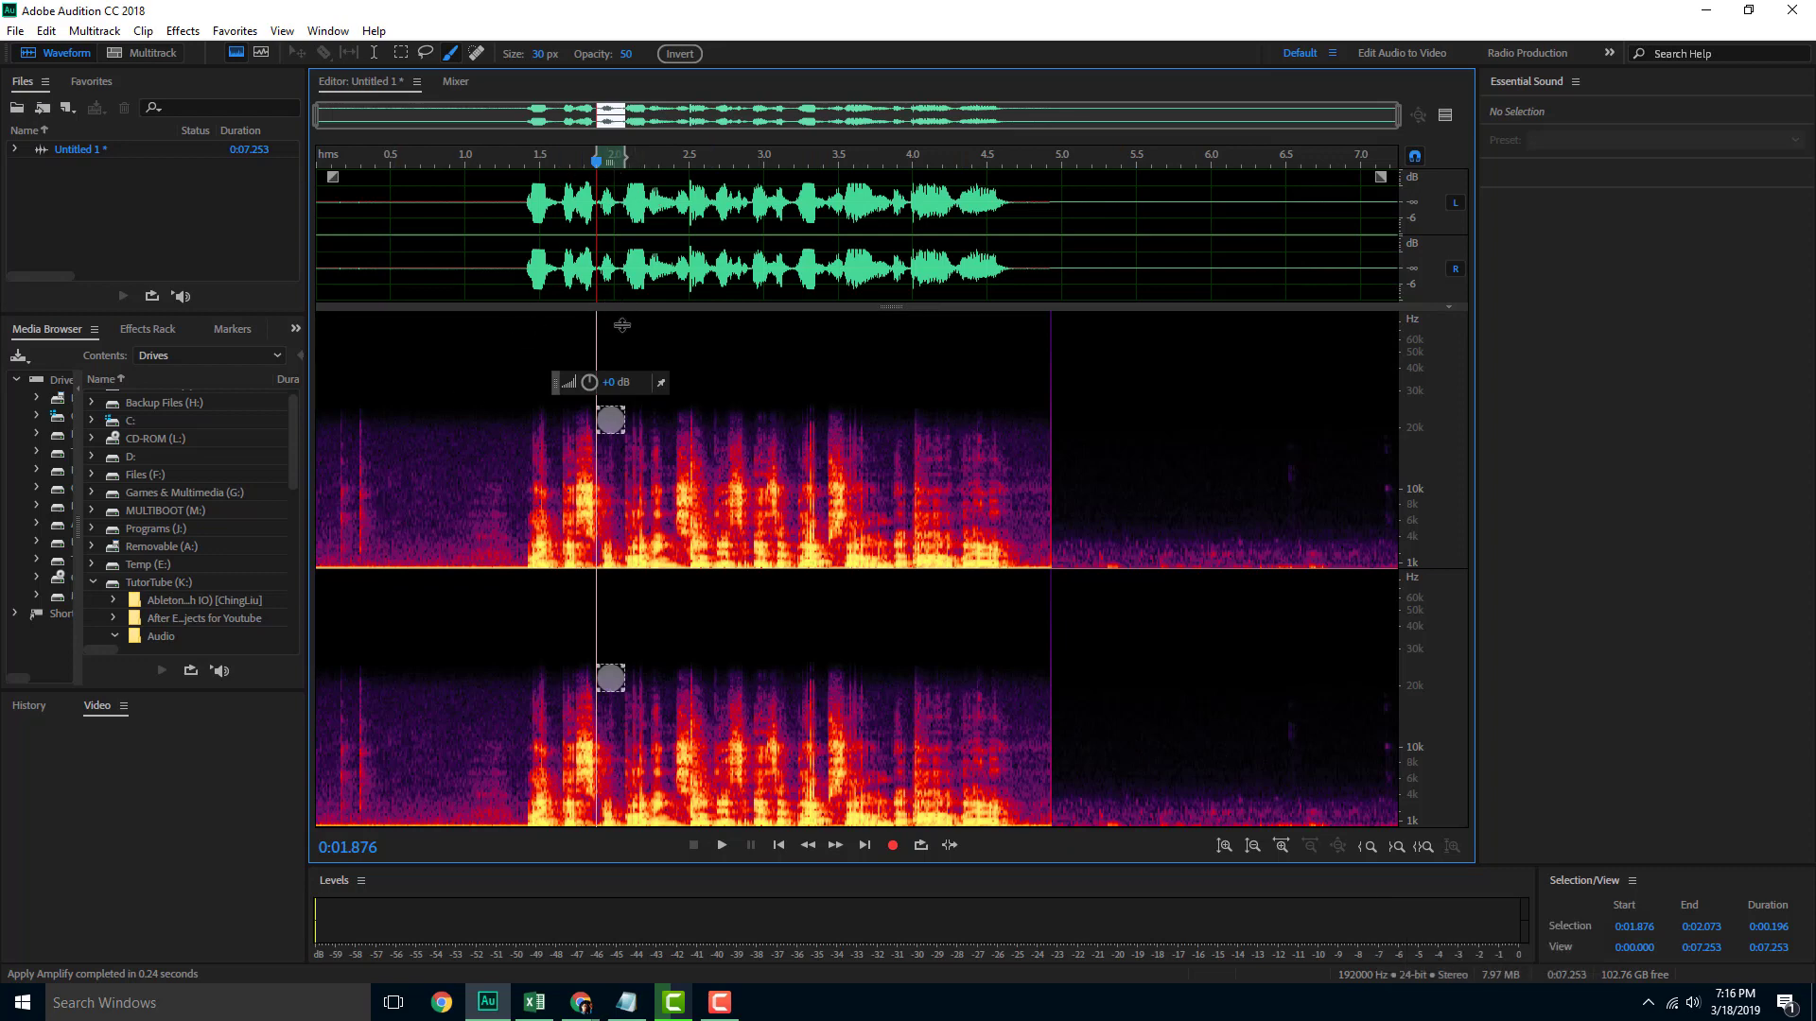
pyautogui.hotkey('shift', 'd')
pyautogui.click(849, 517)
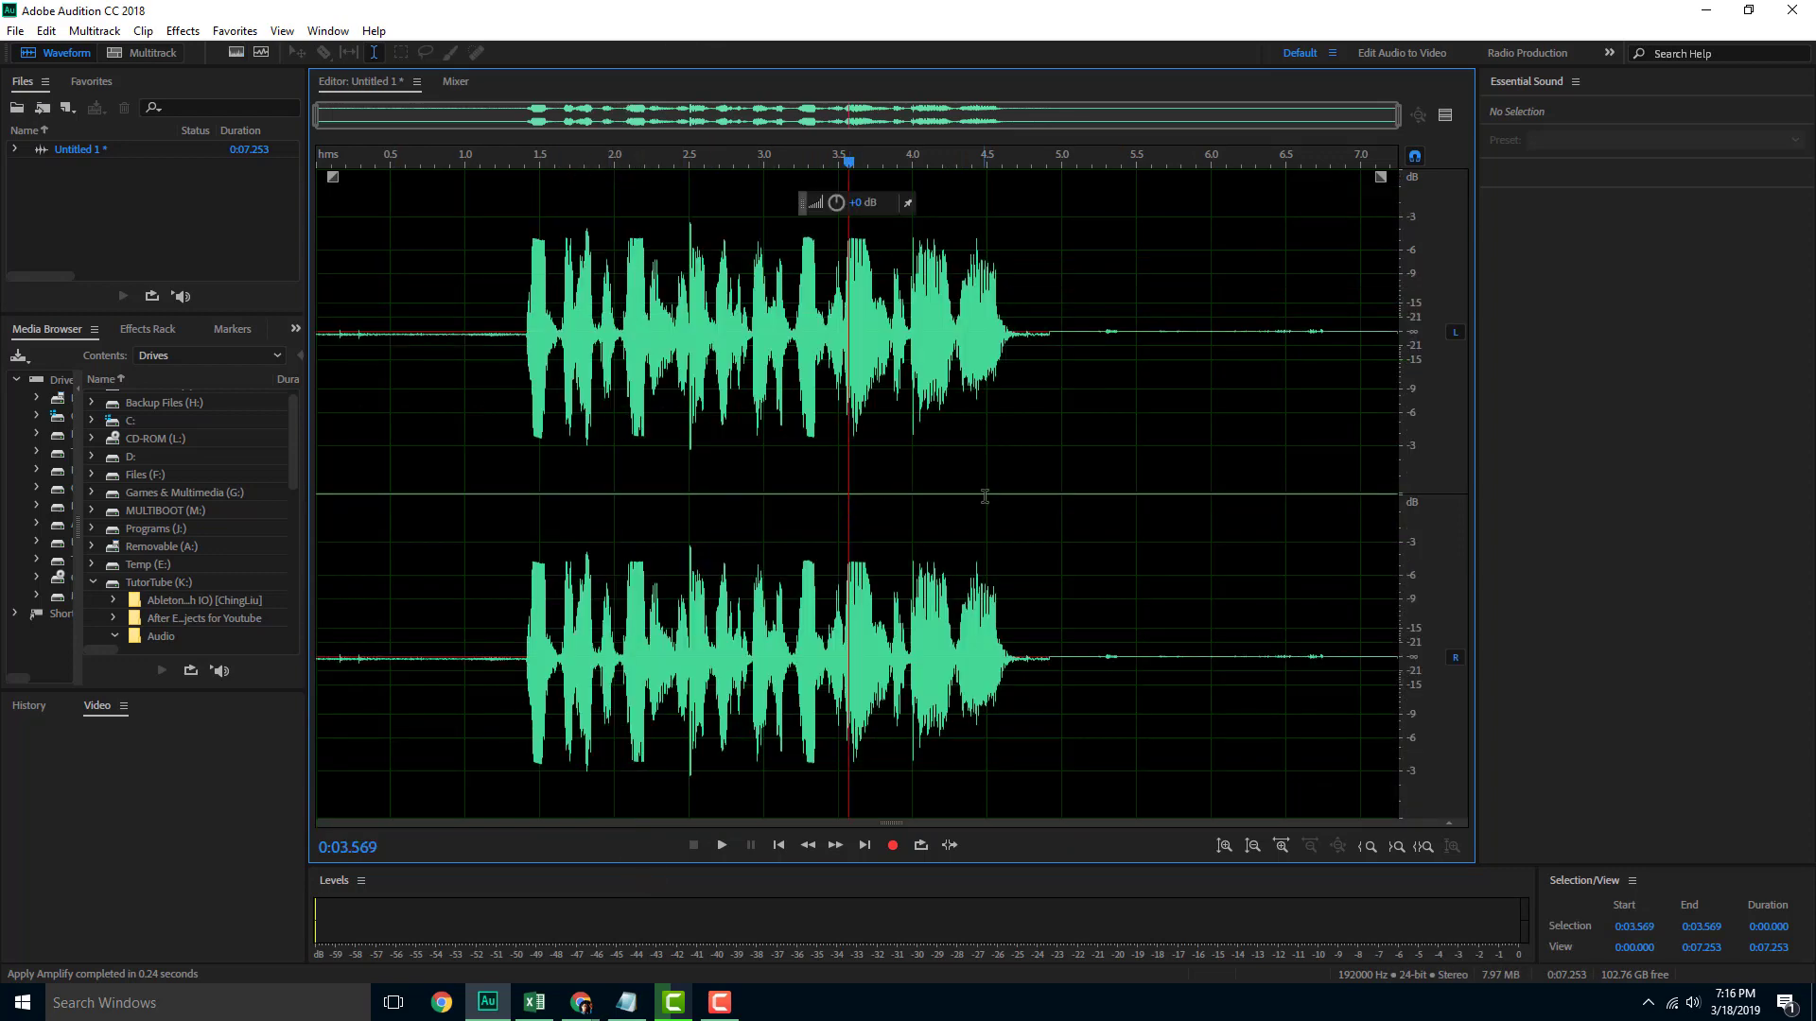
# Undo Amplify, then redo Adaptive Noise Reduction and repeat the Amplify command from Edit.
pyautogui.hotkey('ctrl', 'z')
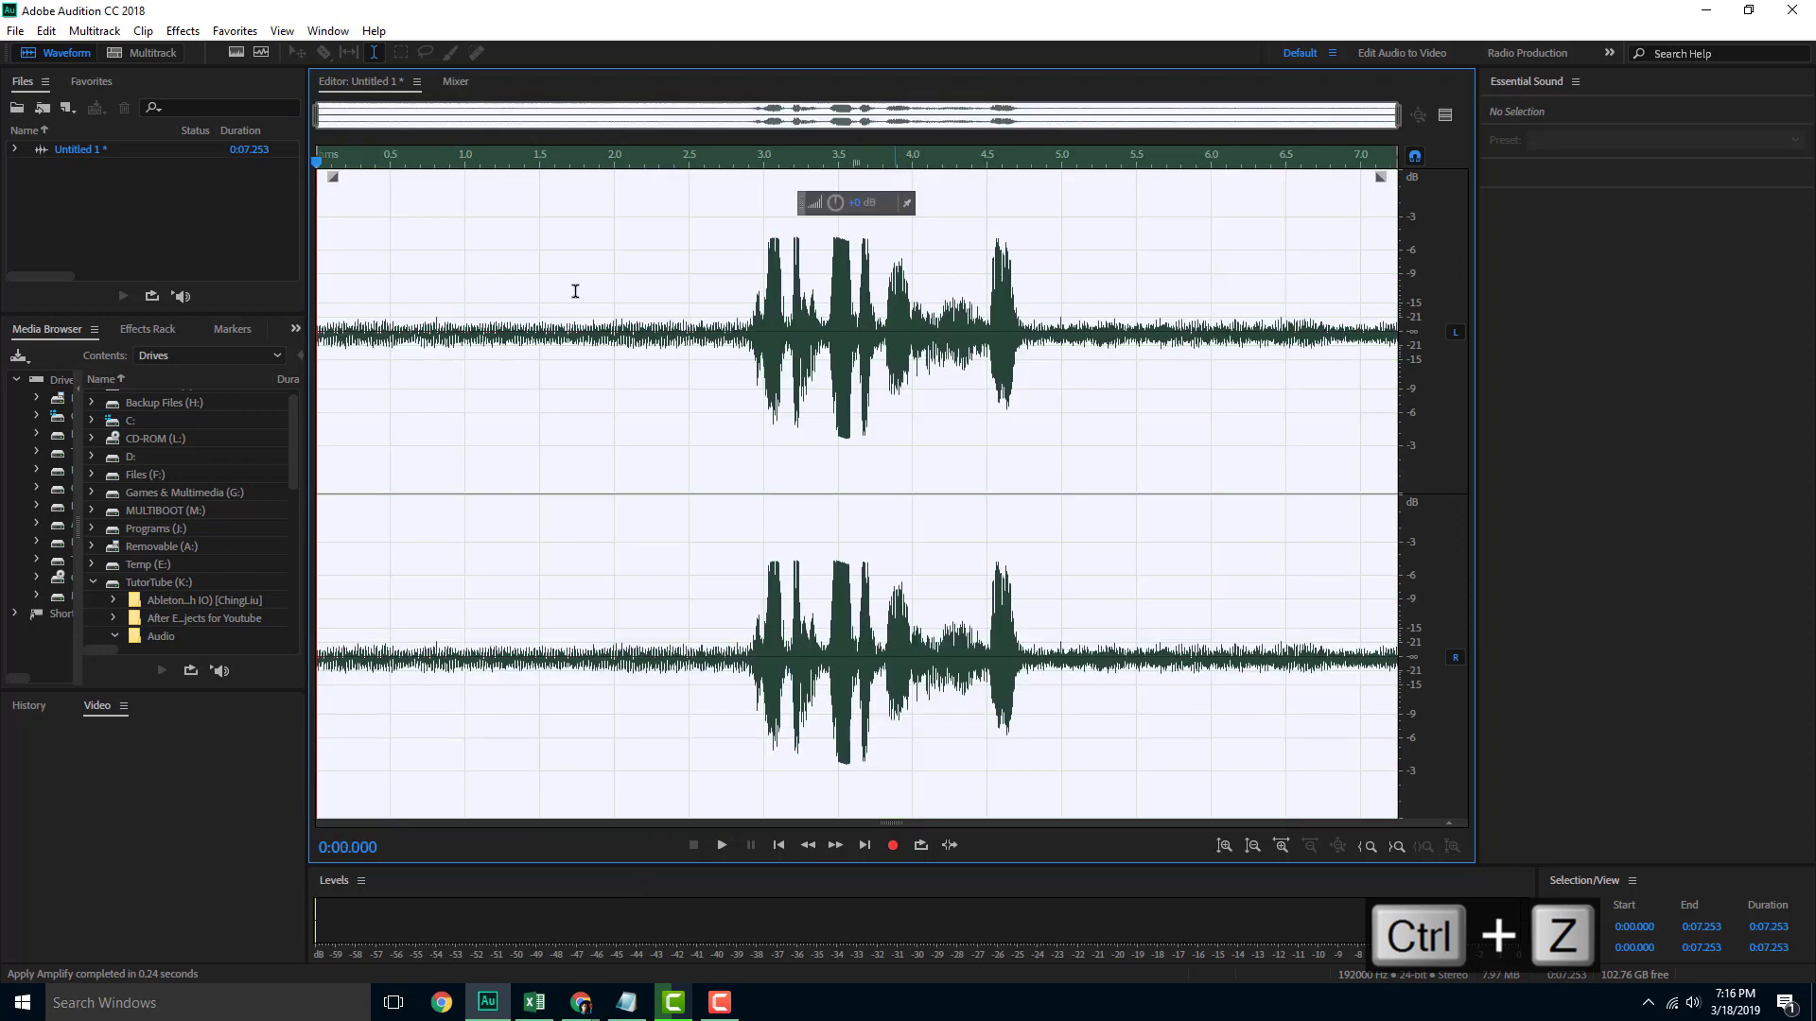
pyautogui.click(45, 31)
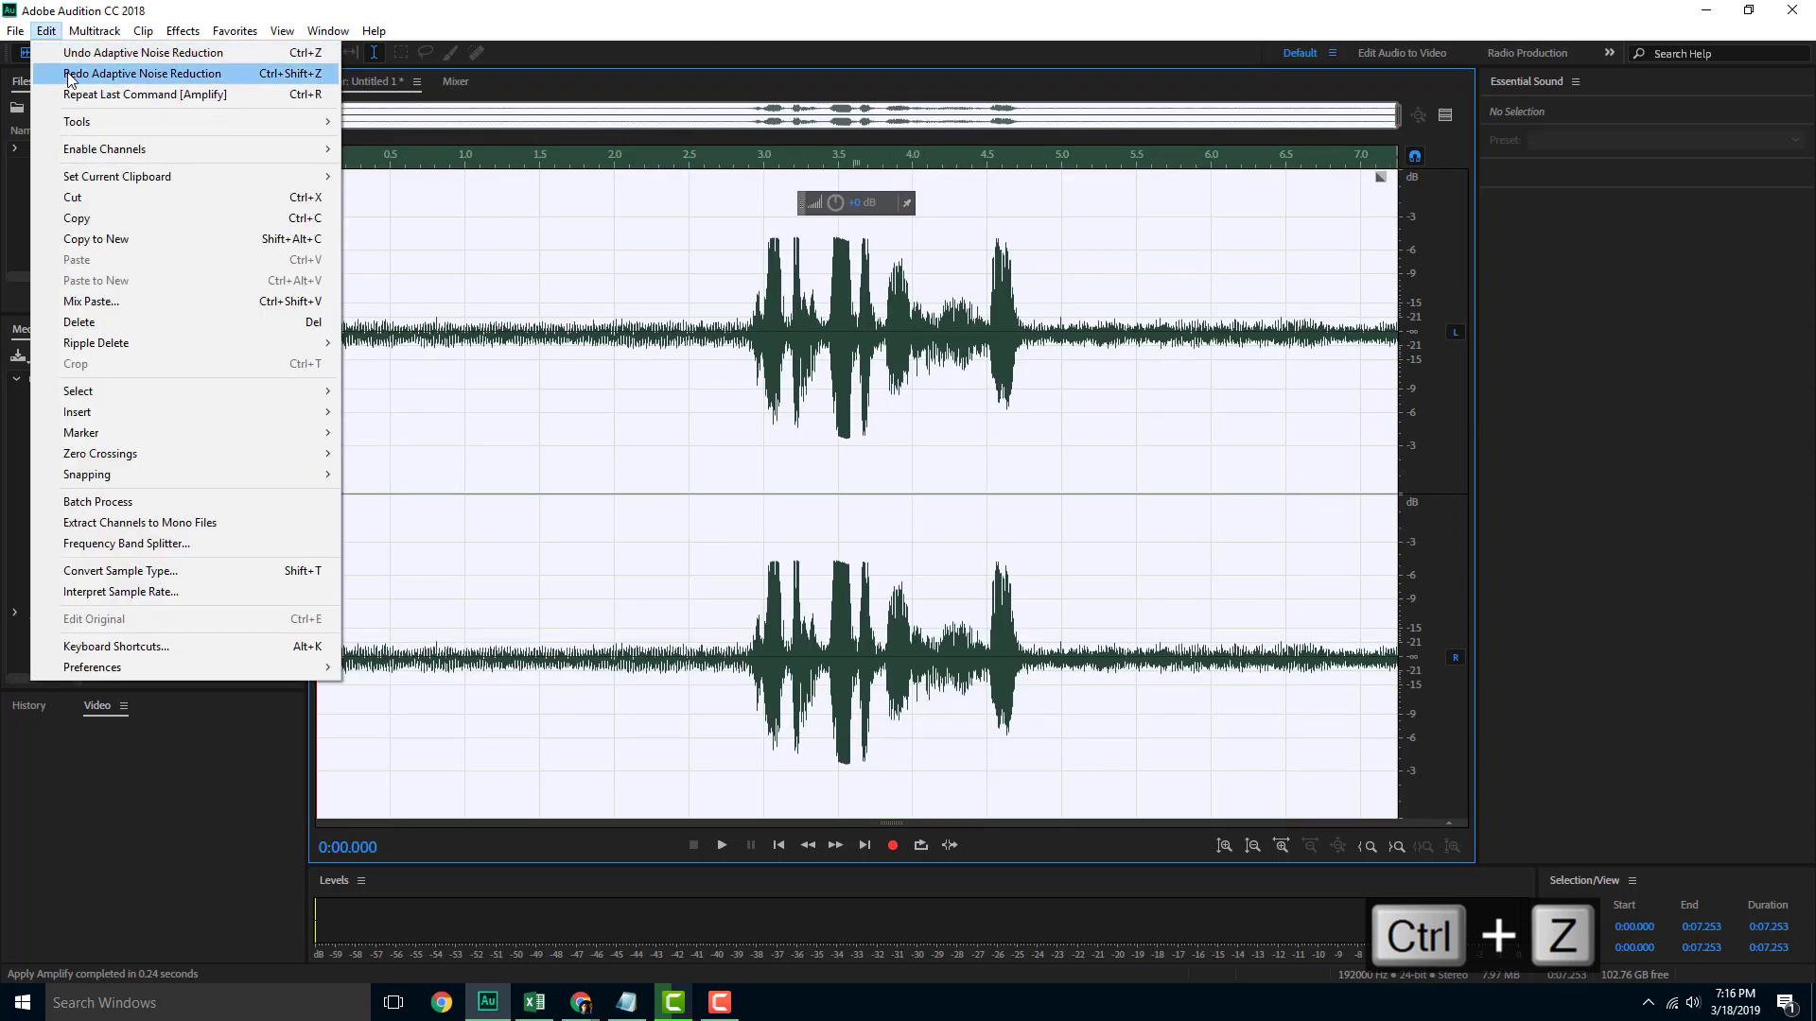
pyautogui.click(68, 74)
pyautogui.click(54, 36)
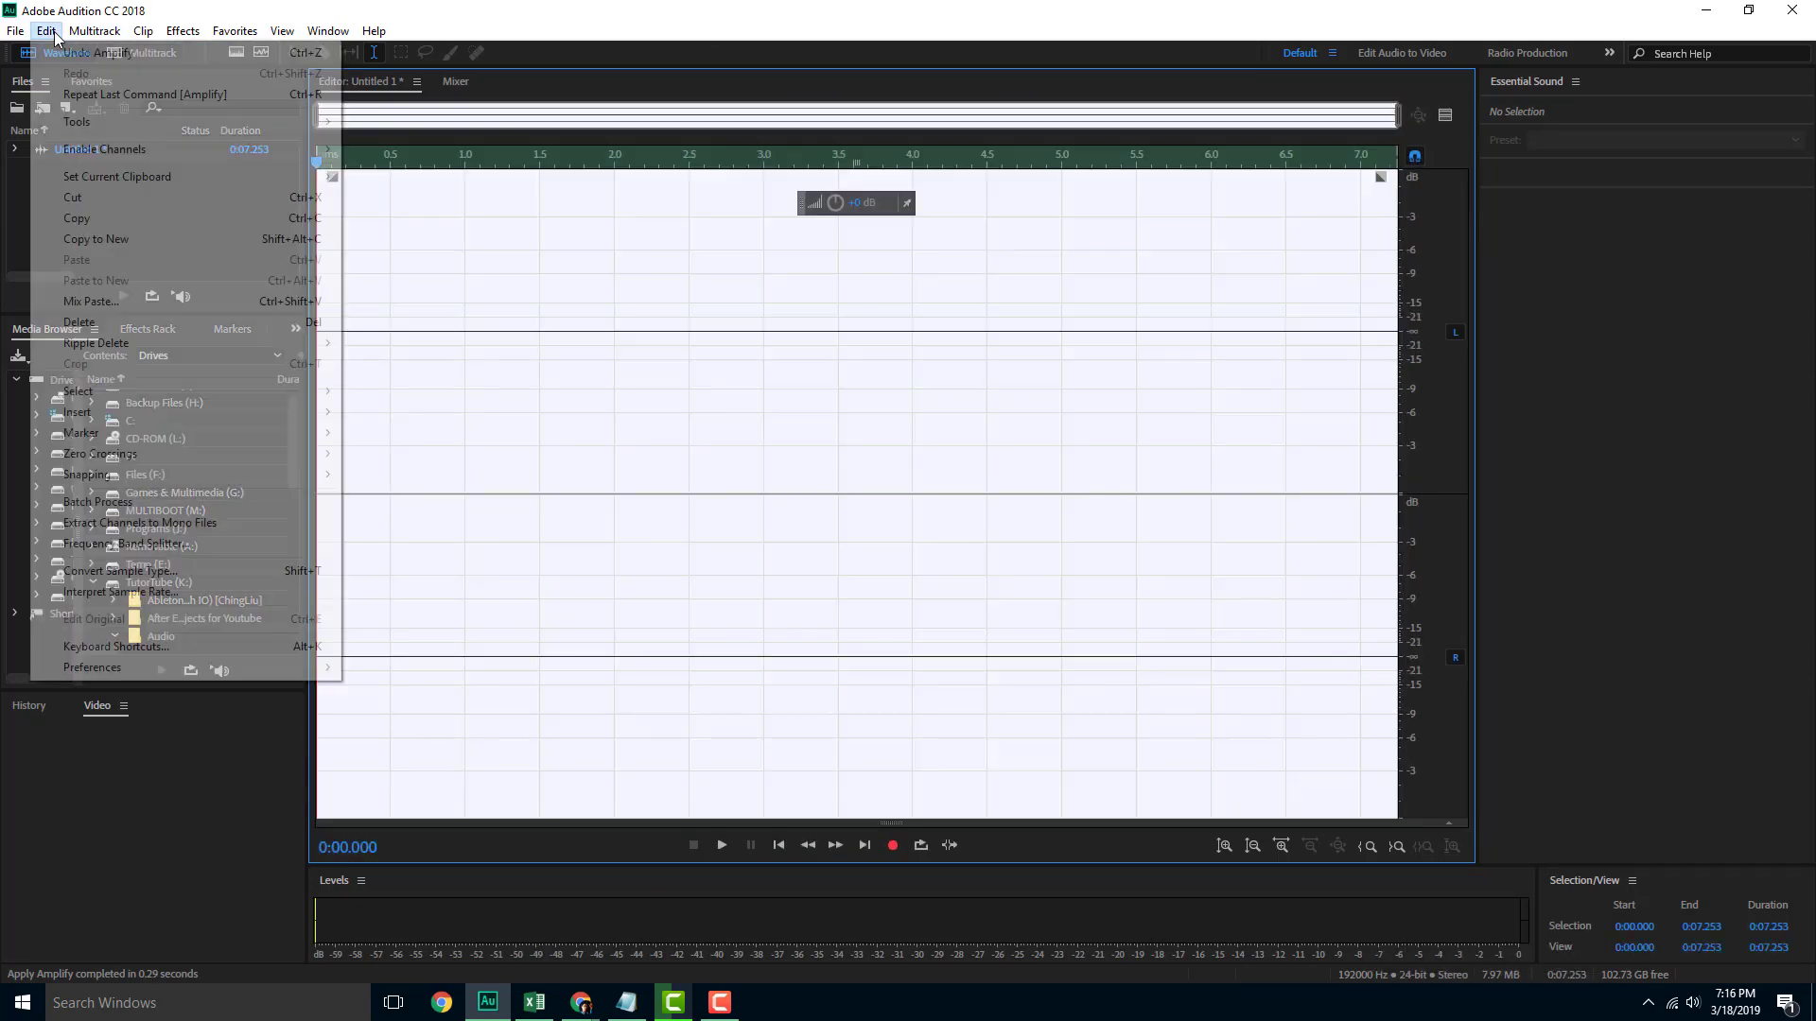
pyautogui.click(76, 95)
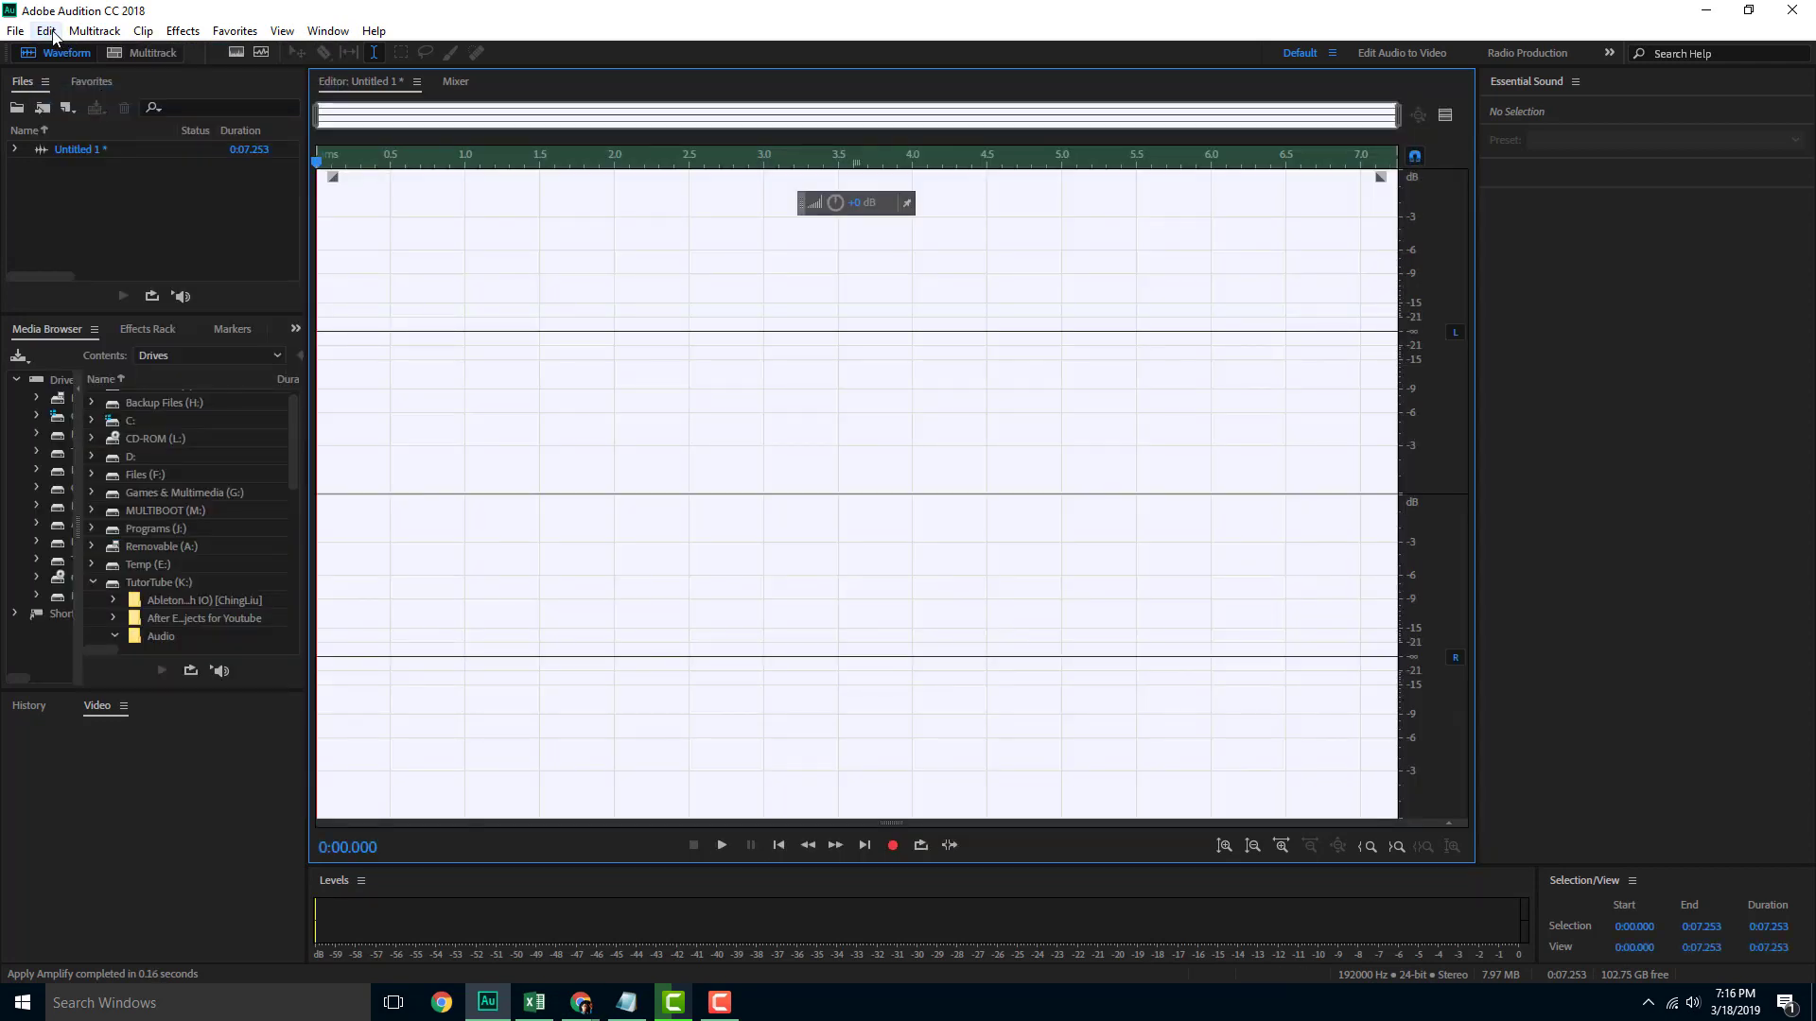
# Repeat the Amplify command several more times from the Edit menu.
pyautogui.click(53, 36)
pyautogui.click(93, 98)
pyautogui.click(51, 34)
pyautogui.click(71, 94)
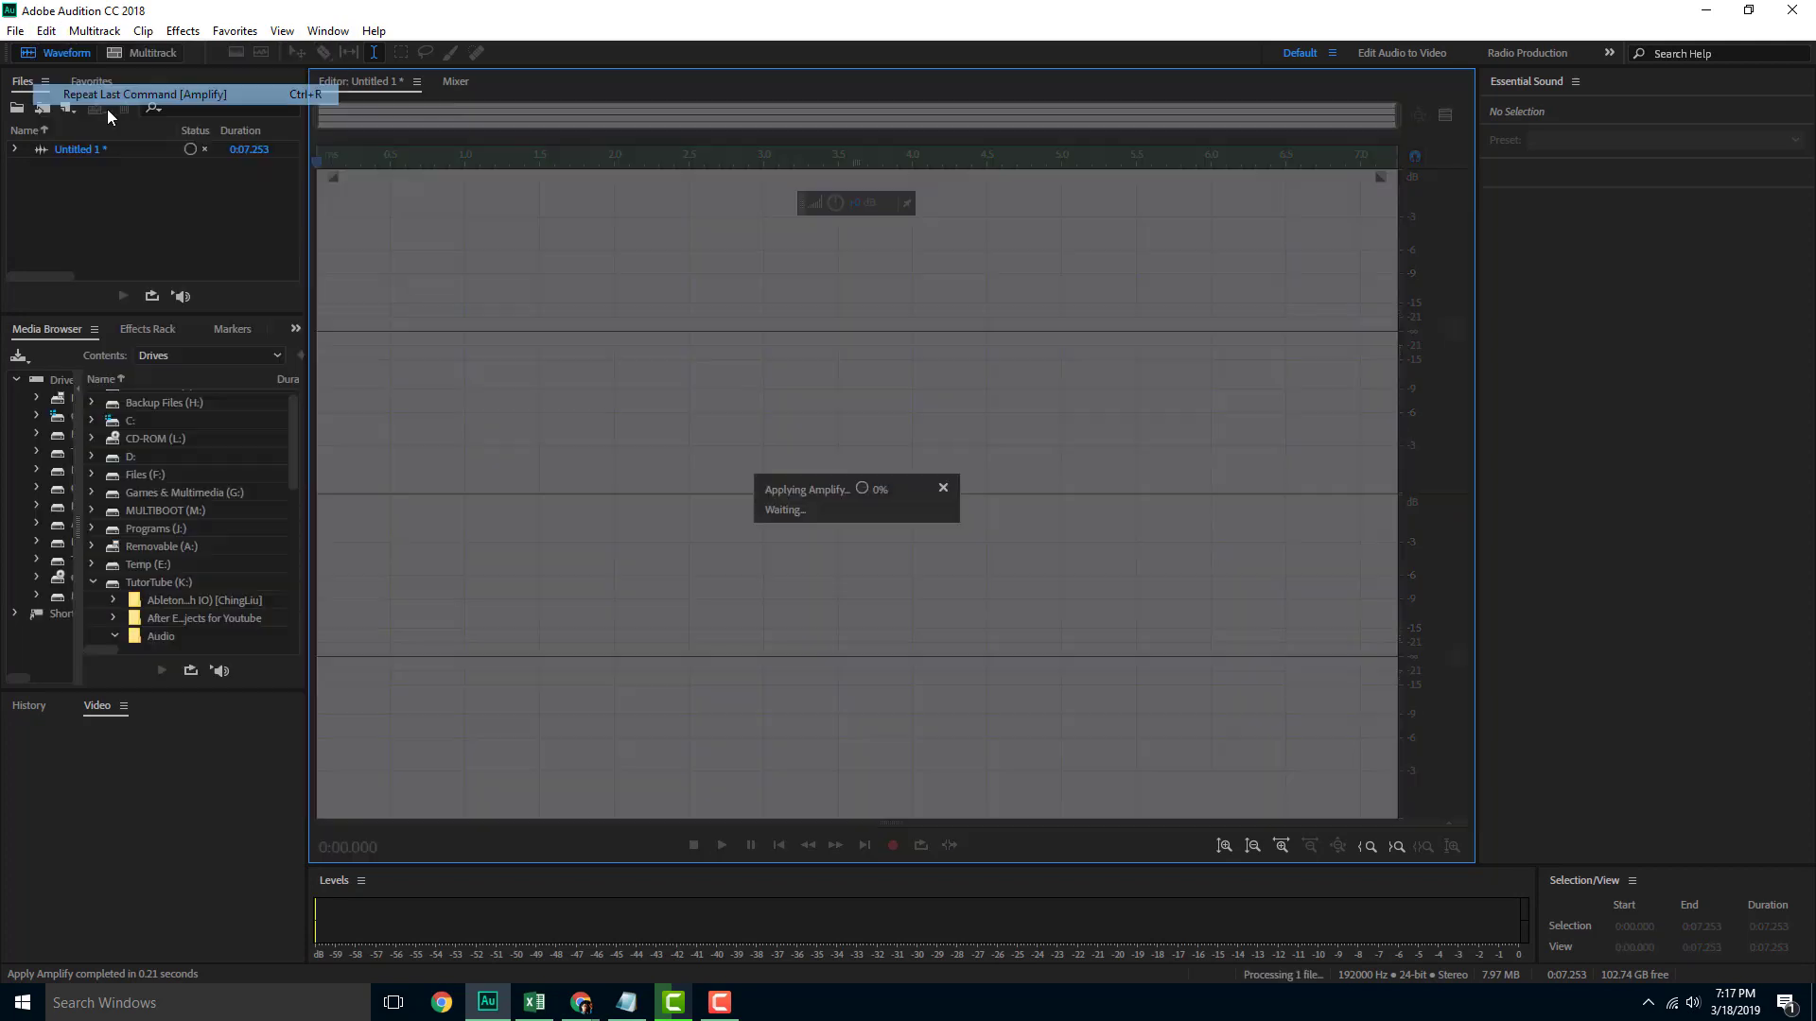
# Return the playhead to the start and undo two edits to restore the quieter voice.
pyautogui.click(515, 364)
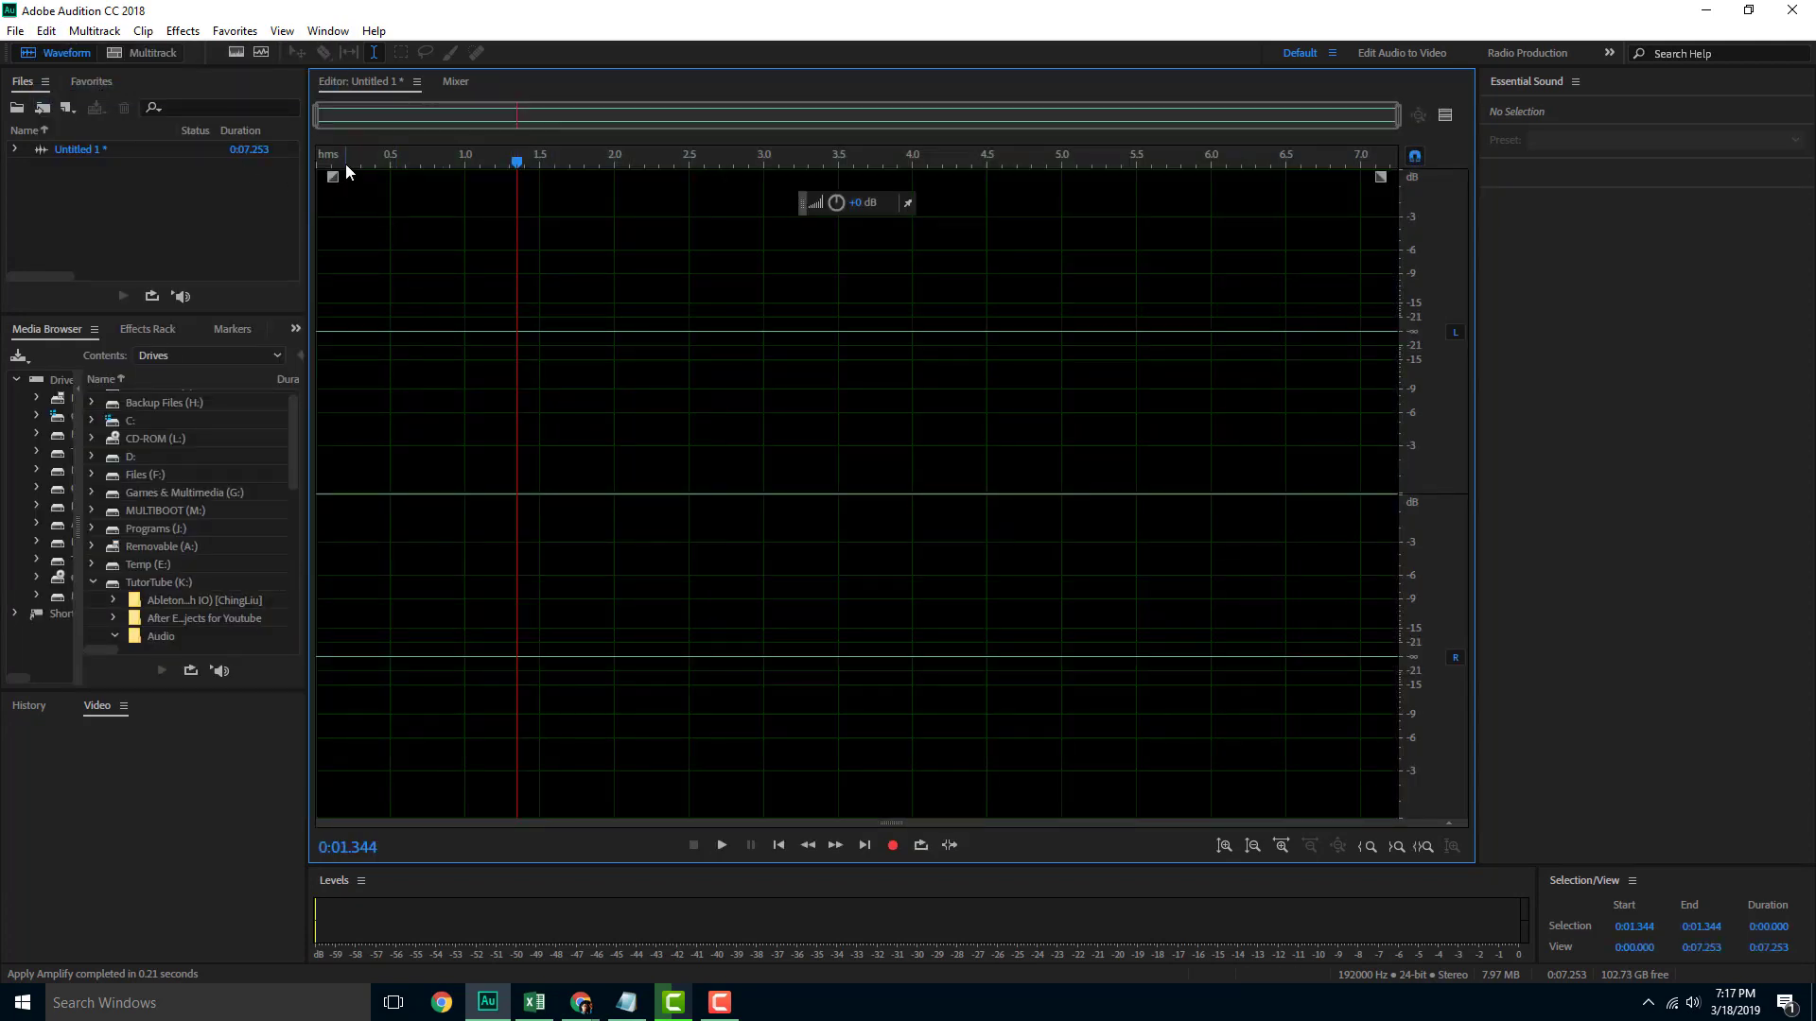
pyautogui.press('Home')
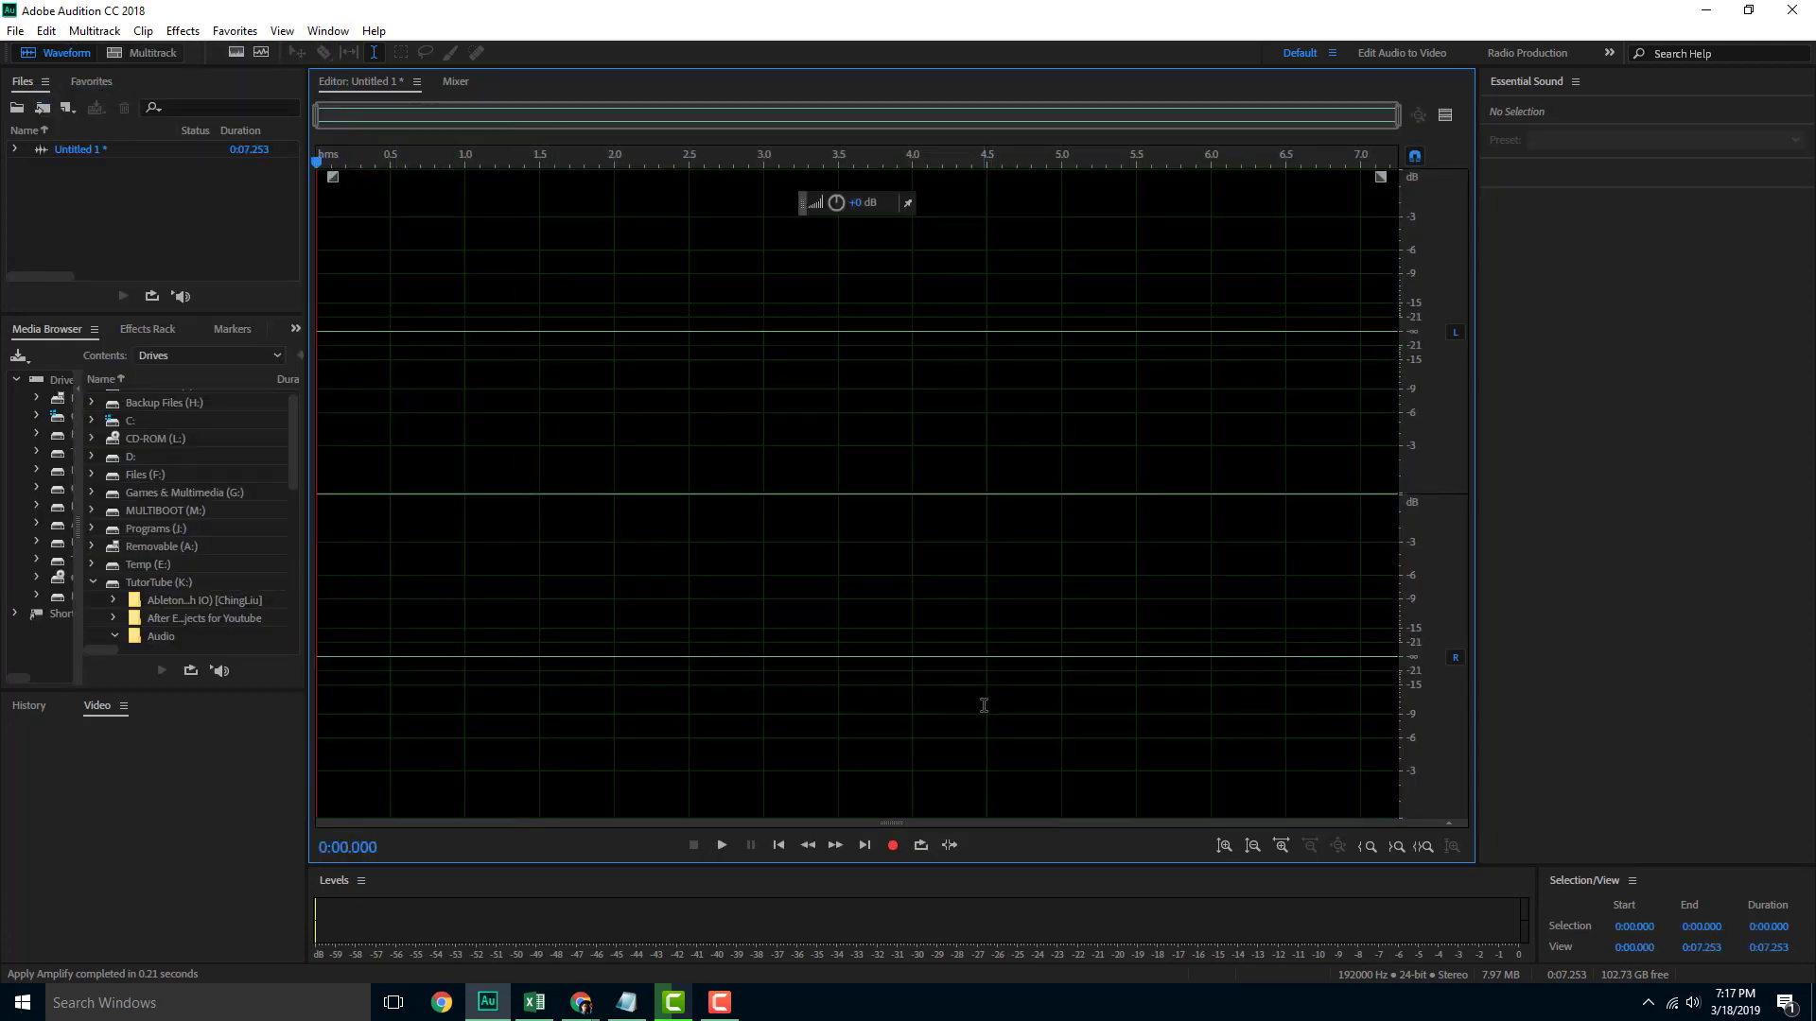
pyautogui.hotkey('ctrl', 'z')
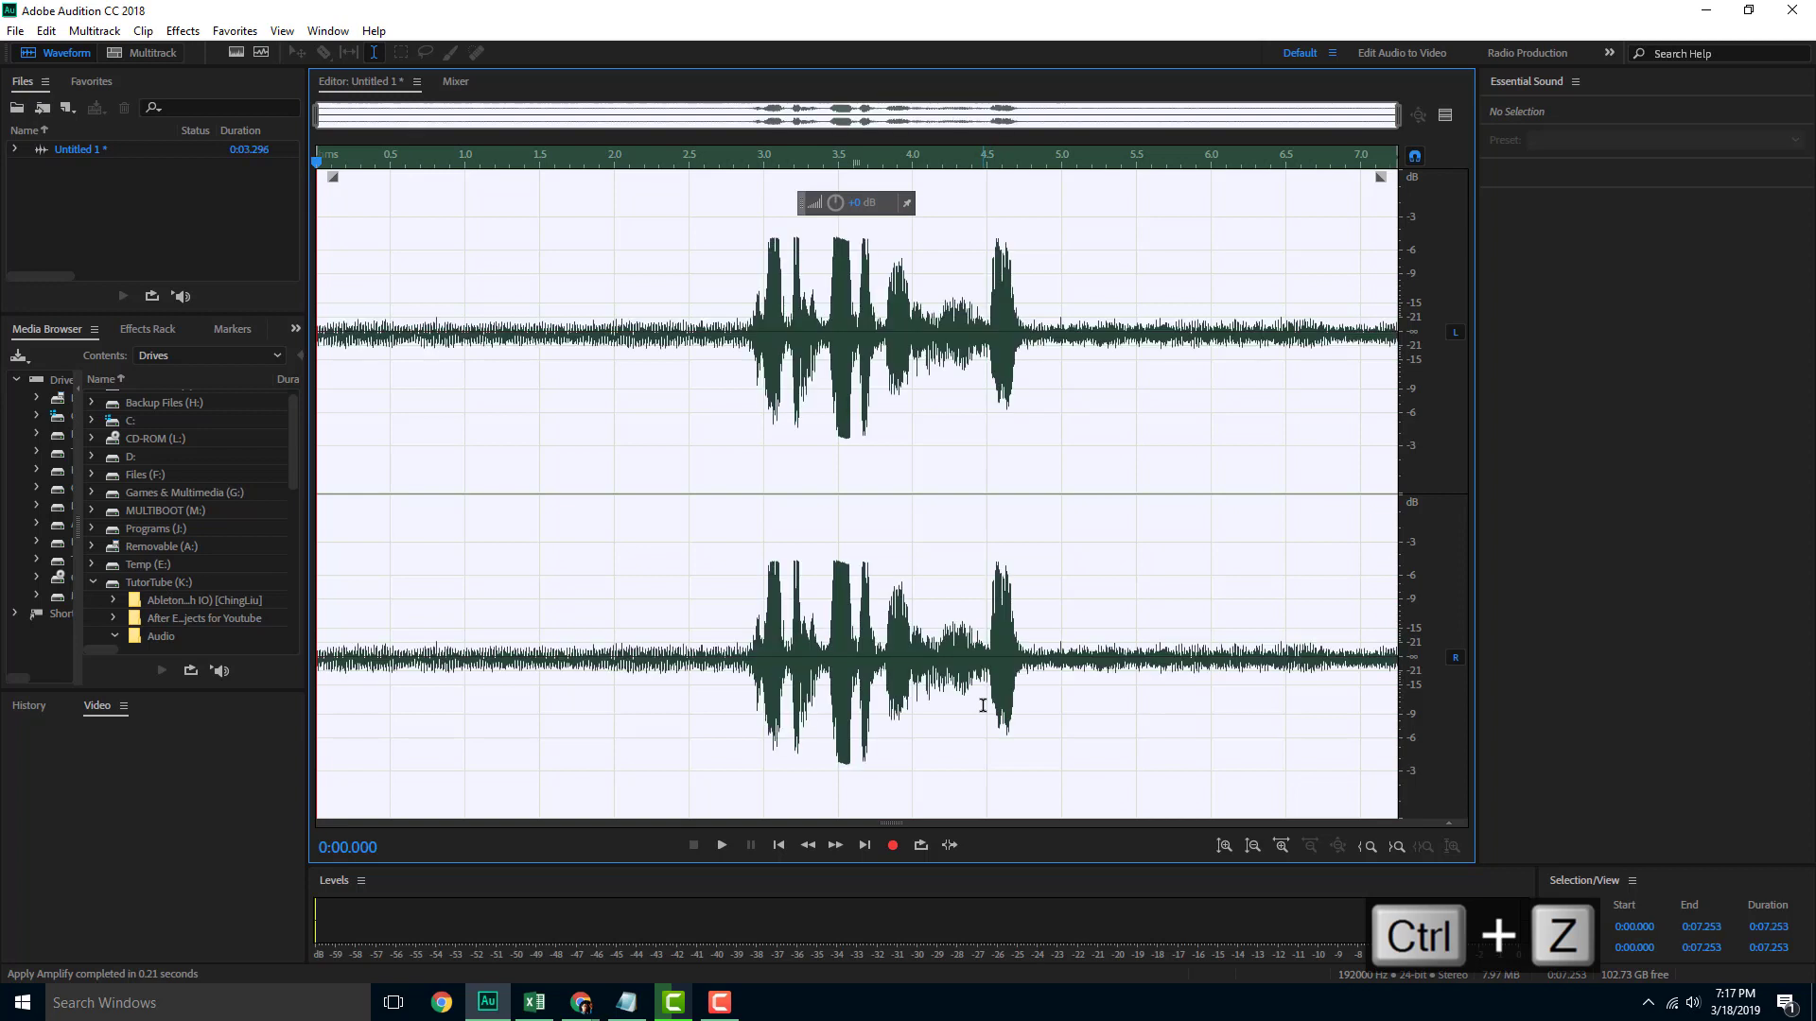
pyautogui.hotkey('ctrl', 'z')
# Record a new 7.4-second stereo voice take and start playback from 2.5 seconds.
pyautogui.click(895, 846)
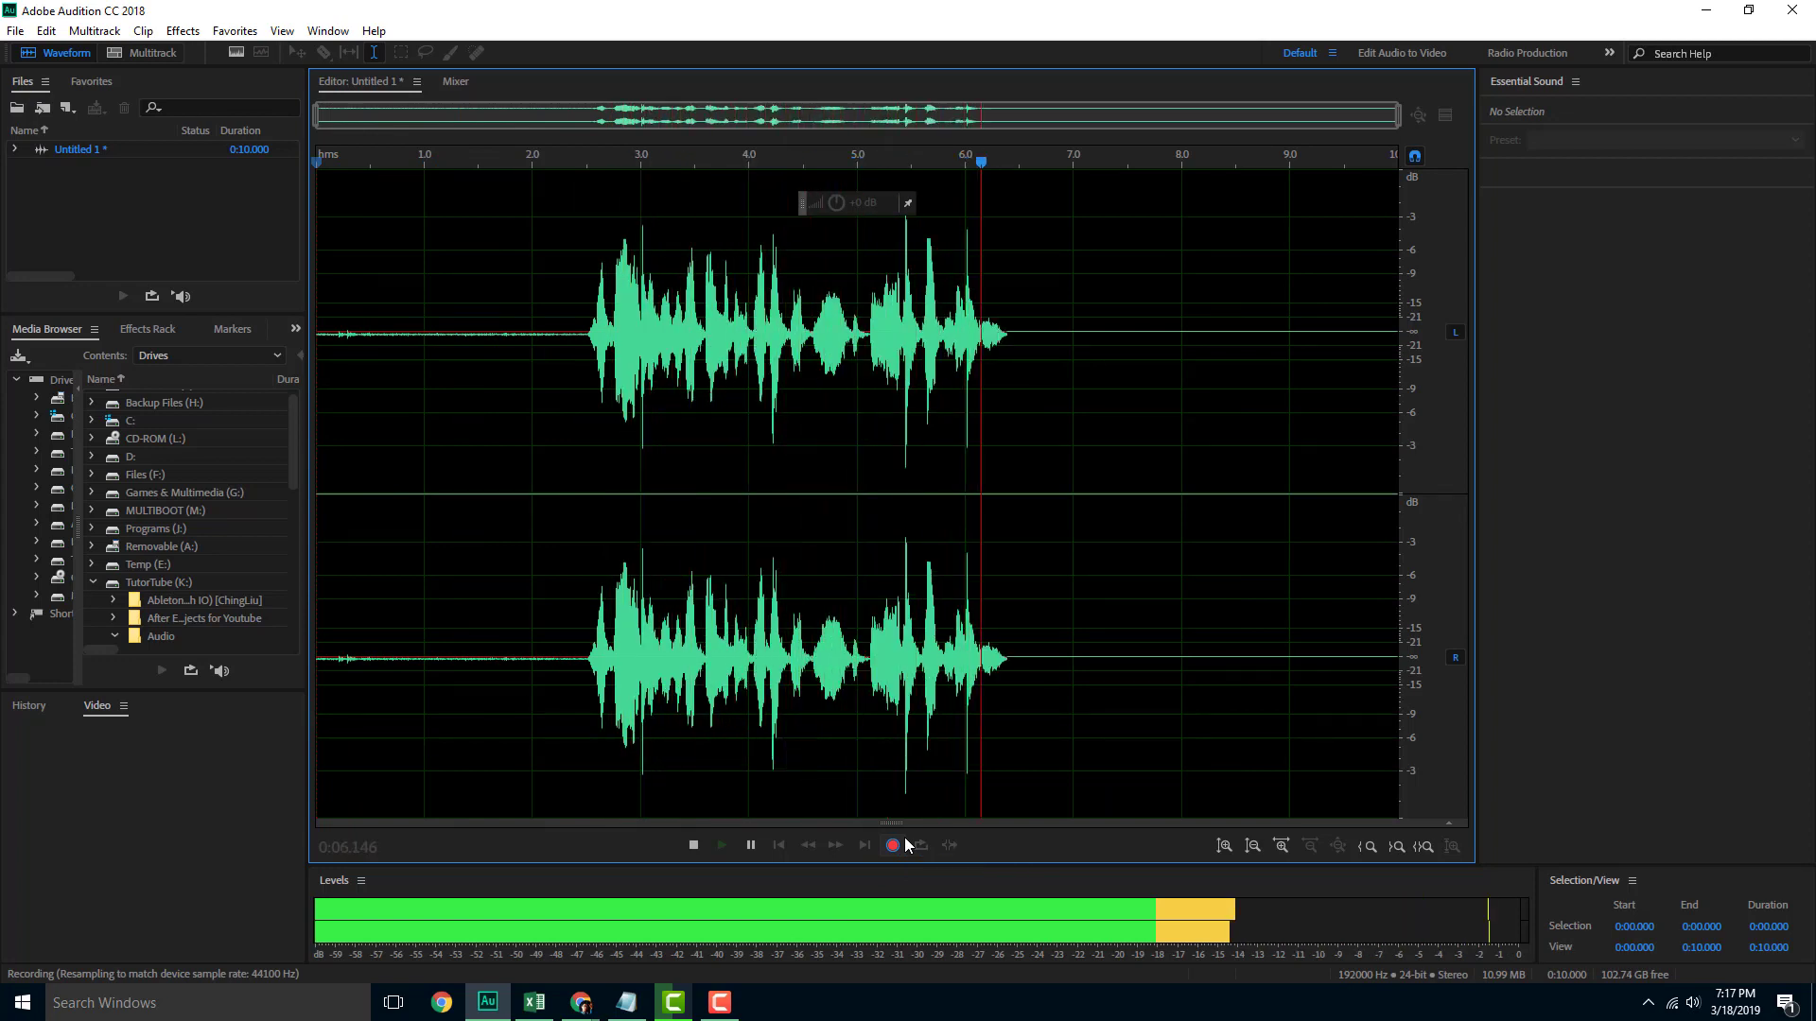
pyautogui.click(893, 845)
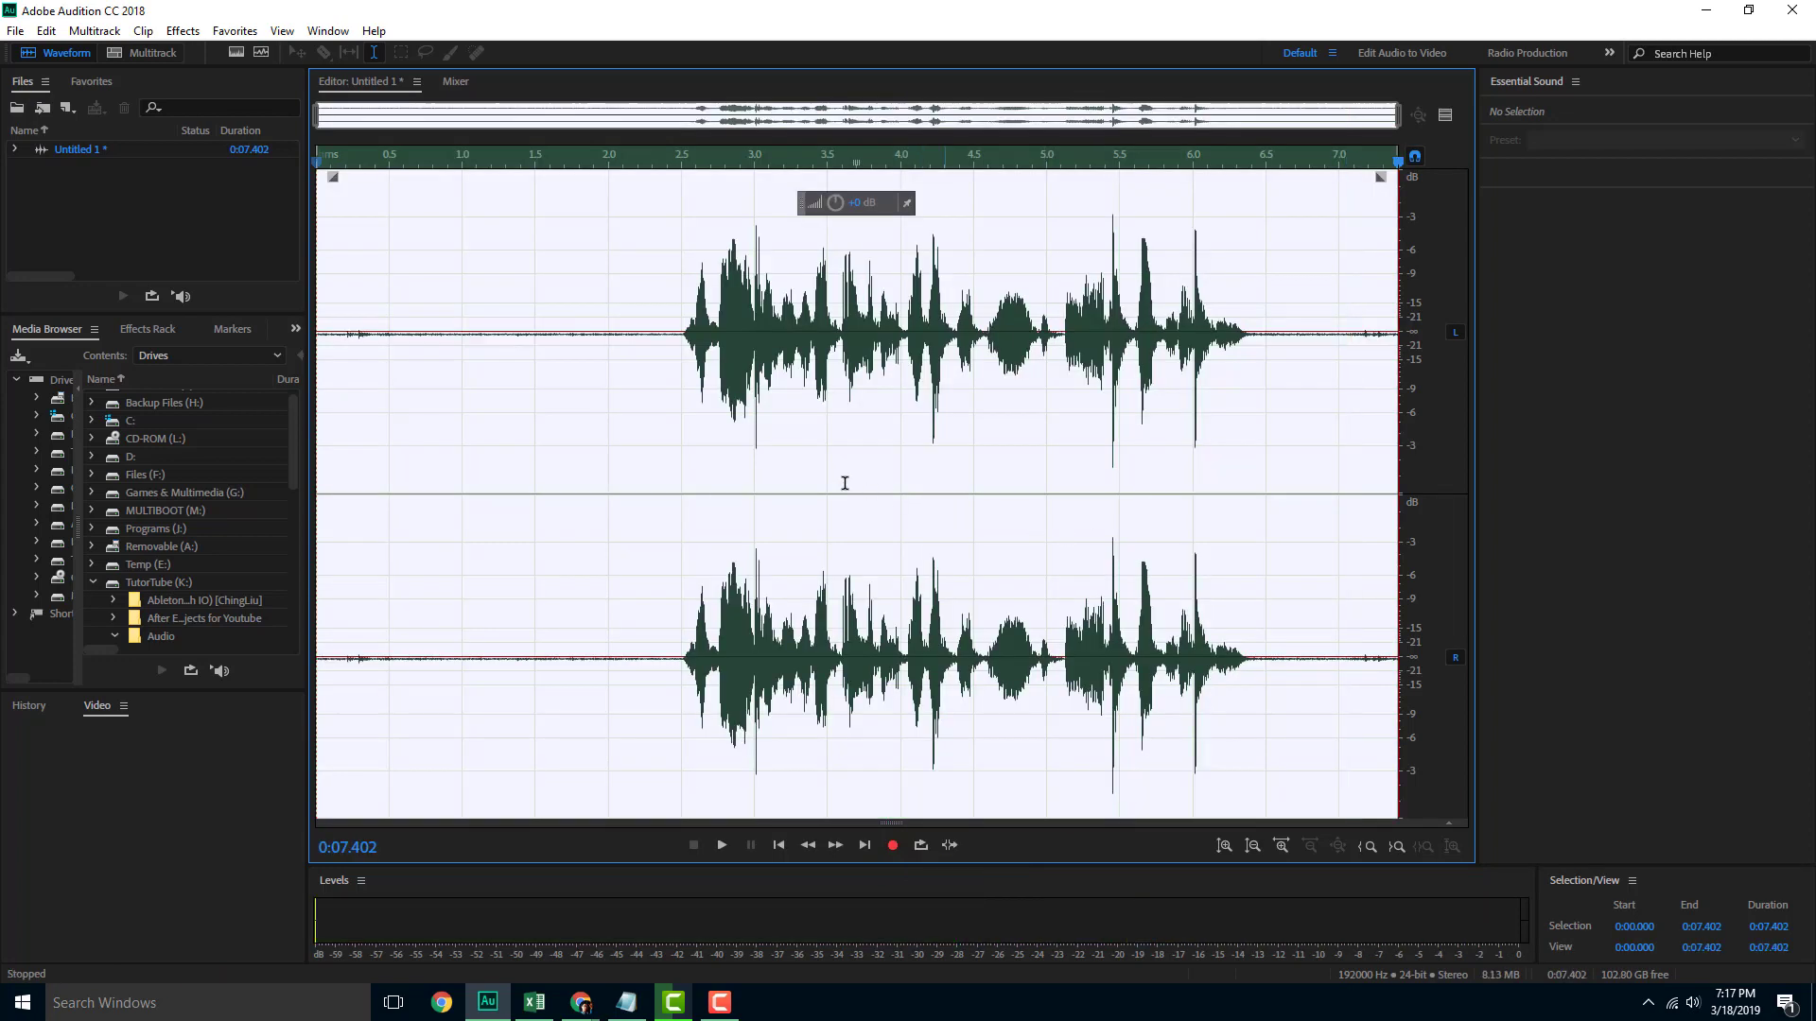
pyautogui.click(681, 395)
pyautogui.press('space')
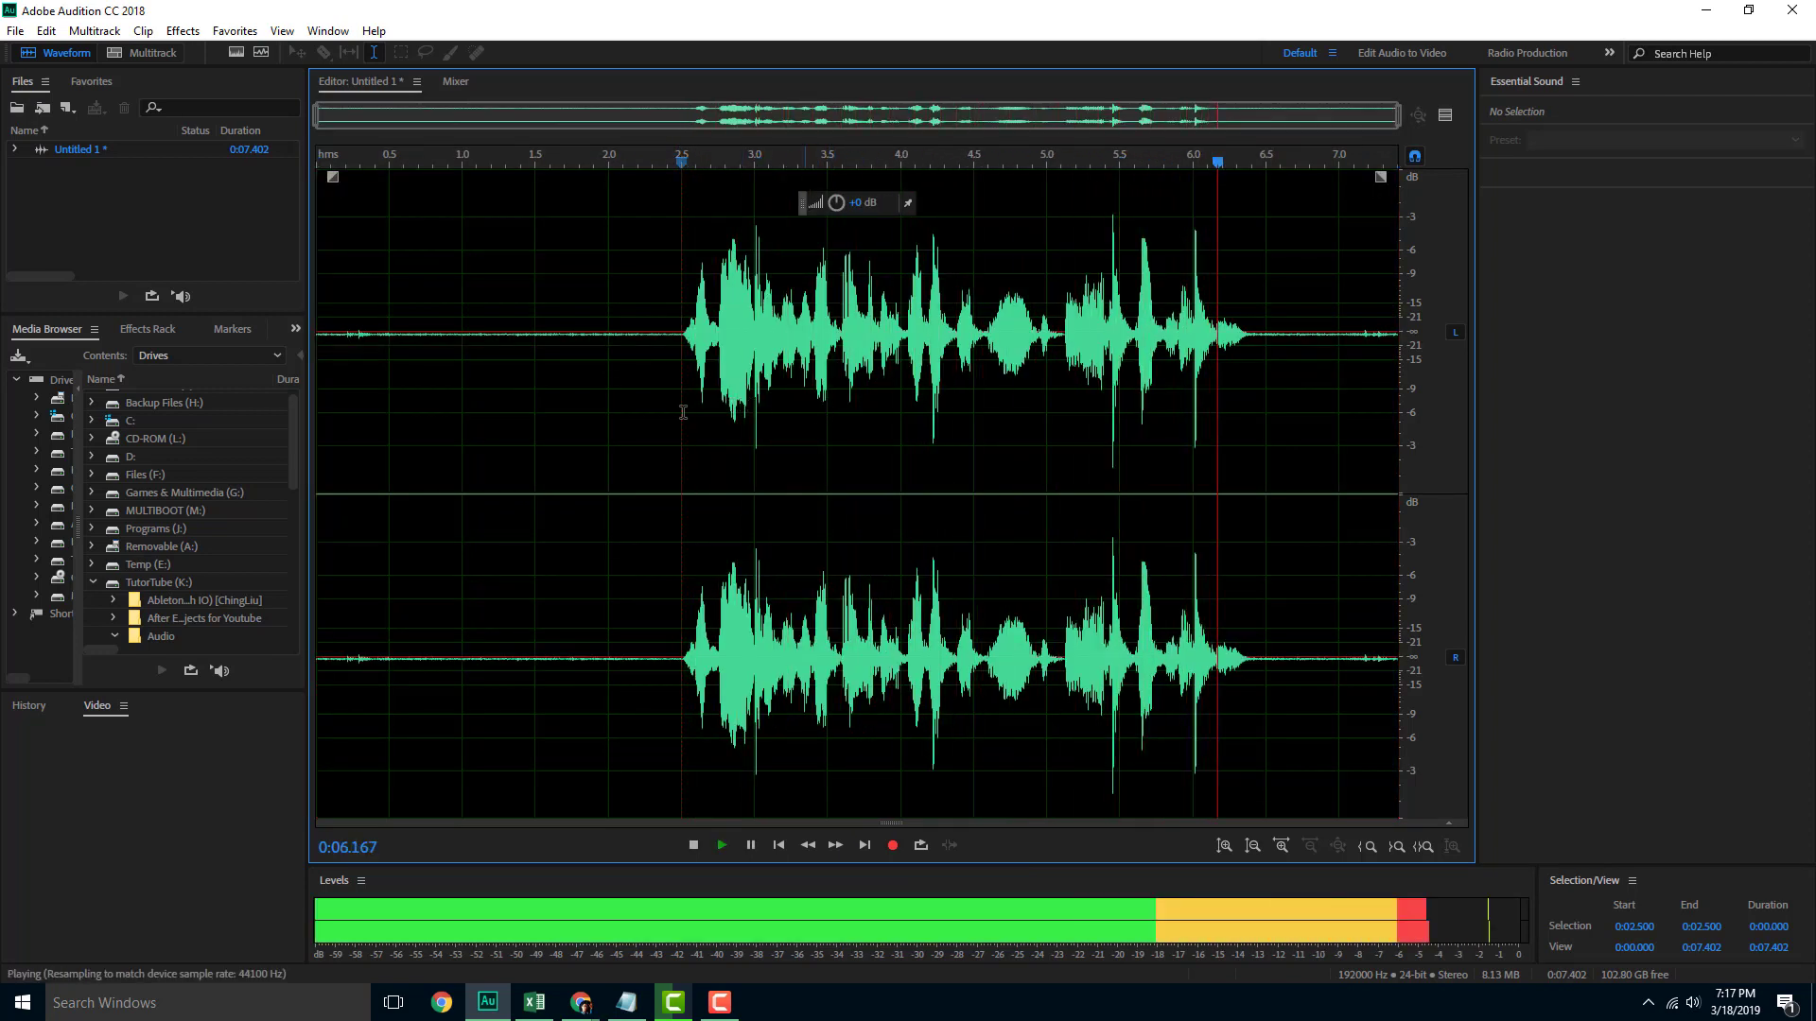
# Play the new take from 1.675 to 6.561 seconds, then reveal its spectral display below the waveform.
pyautogui.press('space')
pyautogui.click(562, 403)
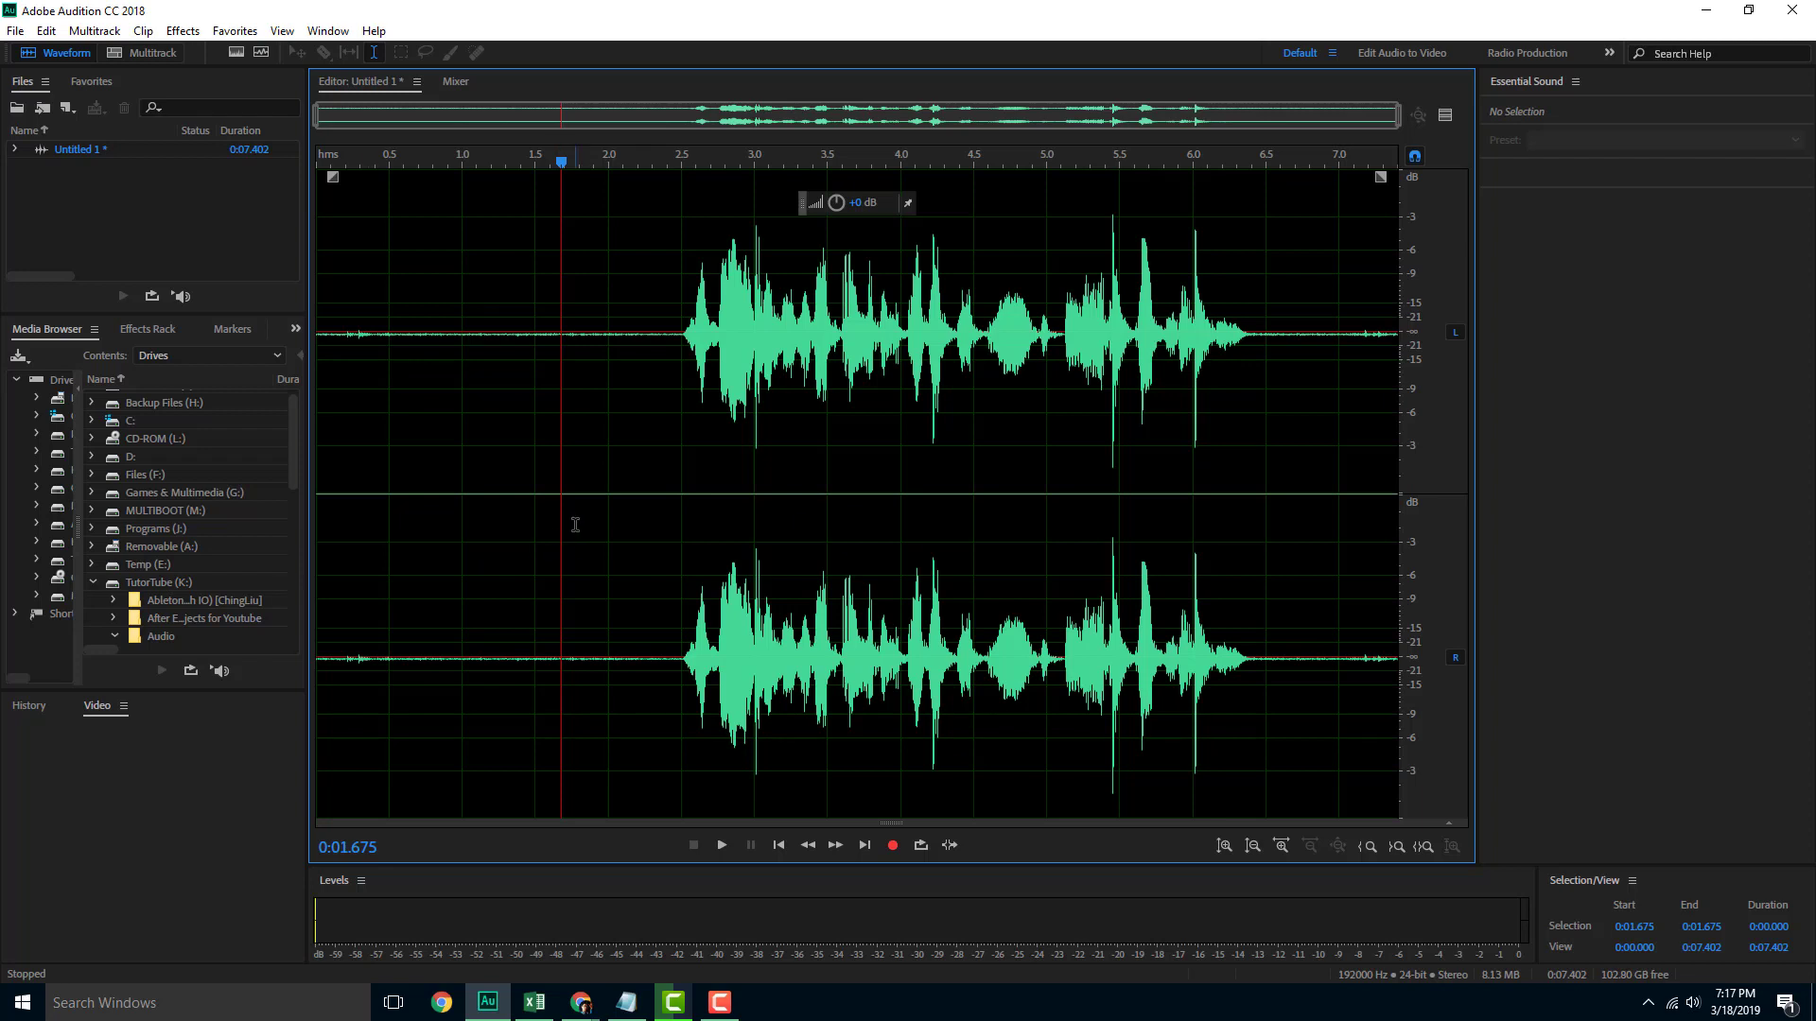
pyautogui.click(720, 845)
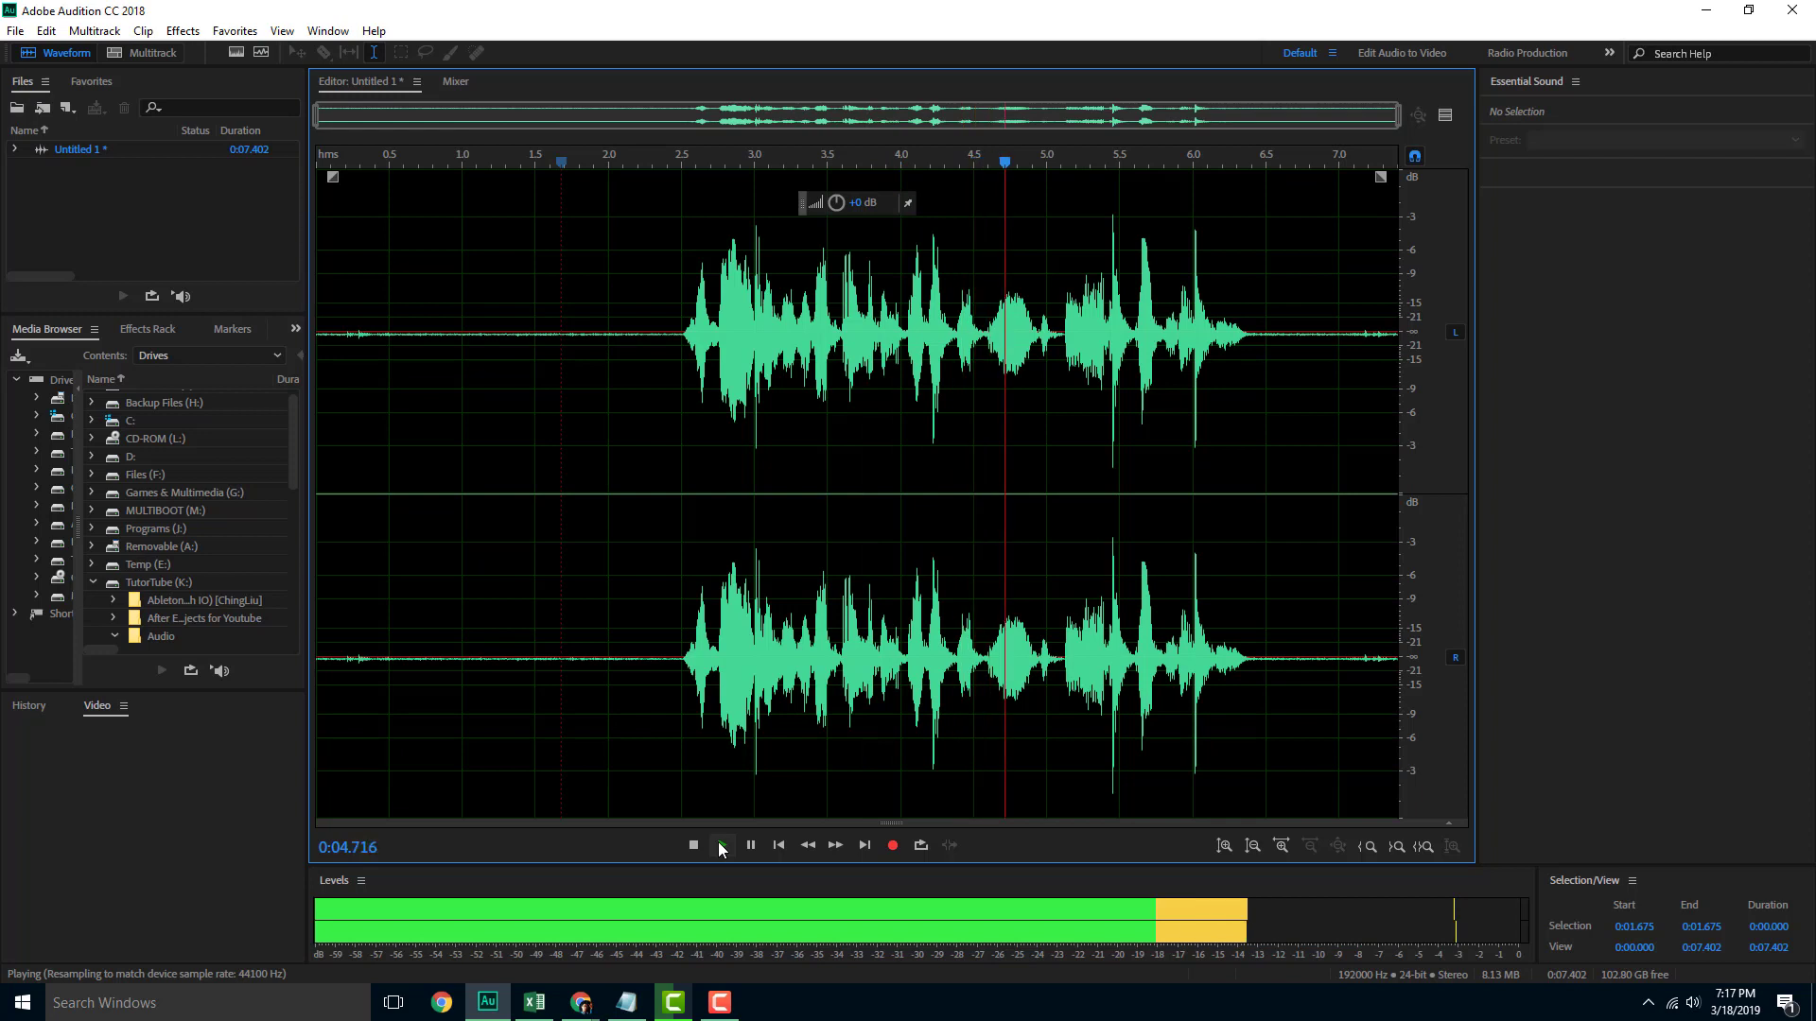
pyautogui.click(694, 846)
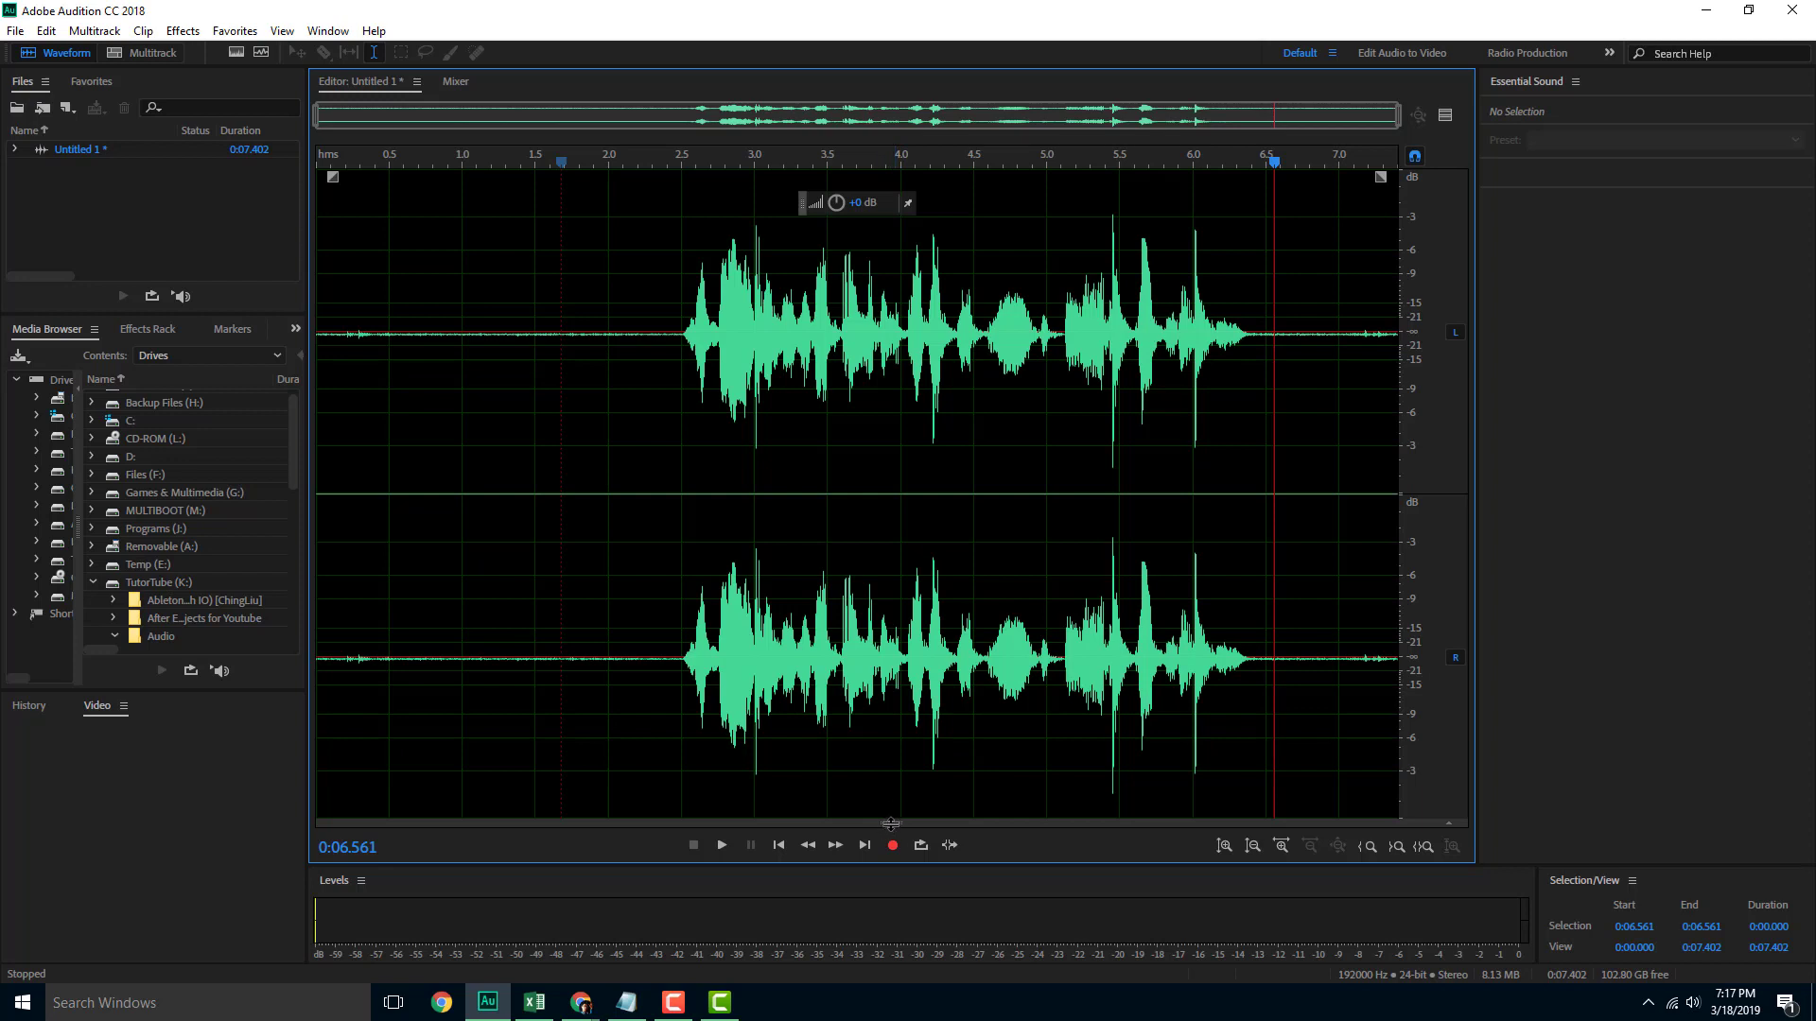
pyautogui.moveTo(908, 516); pyautogui.dragTo(902, 386)
# Switch to paint selection and play the take from 2.517 s, stopping at about 6.205 s.
pyautogui.press('p')
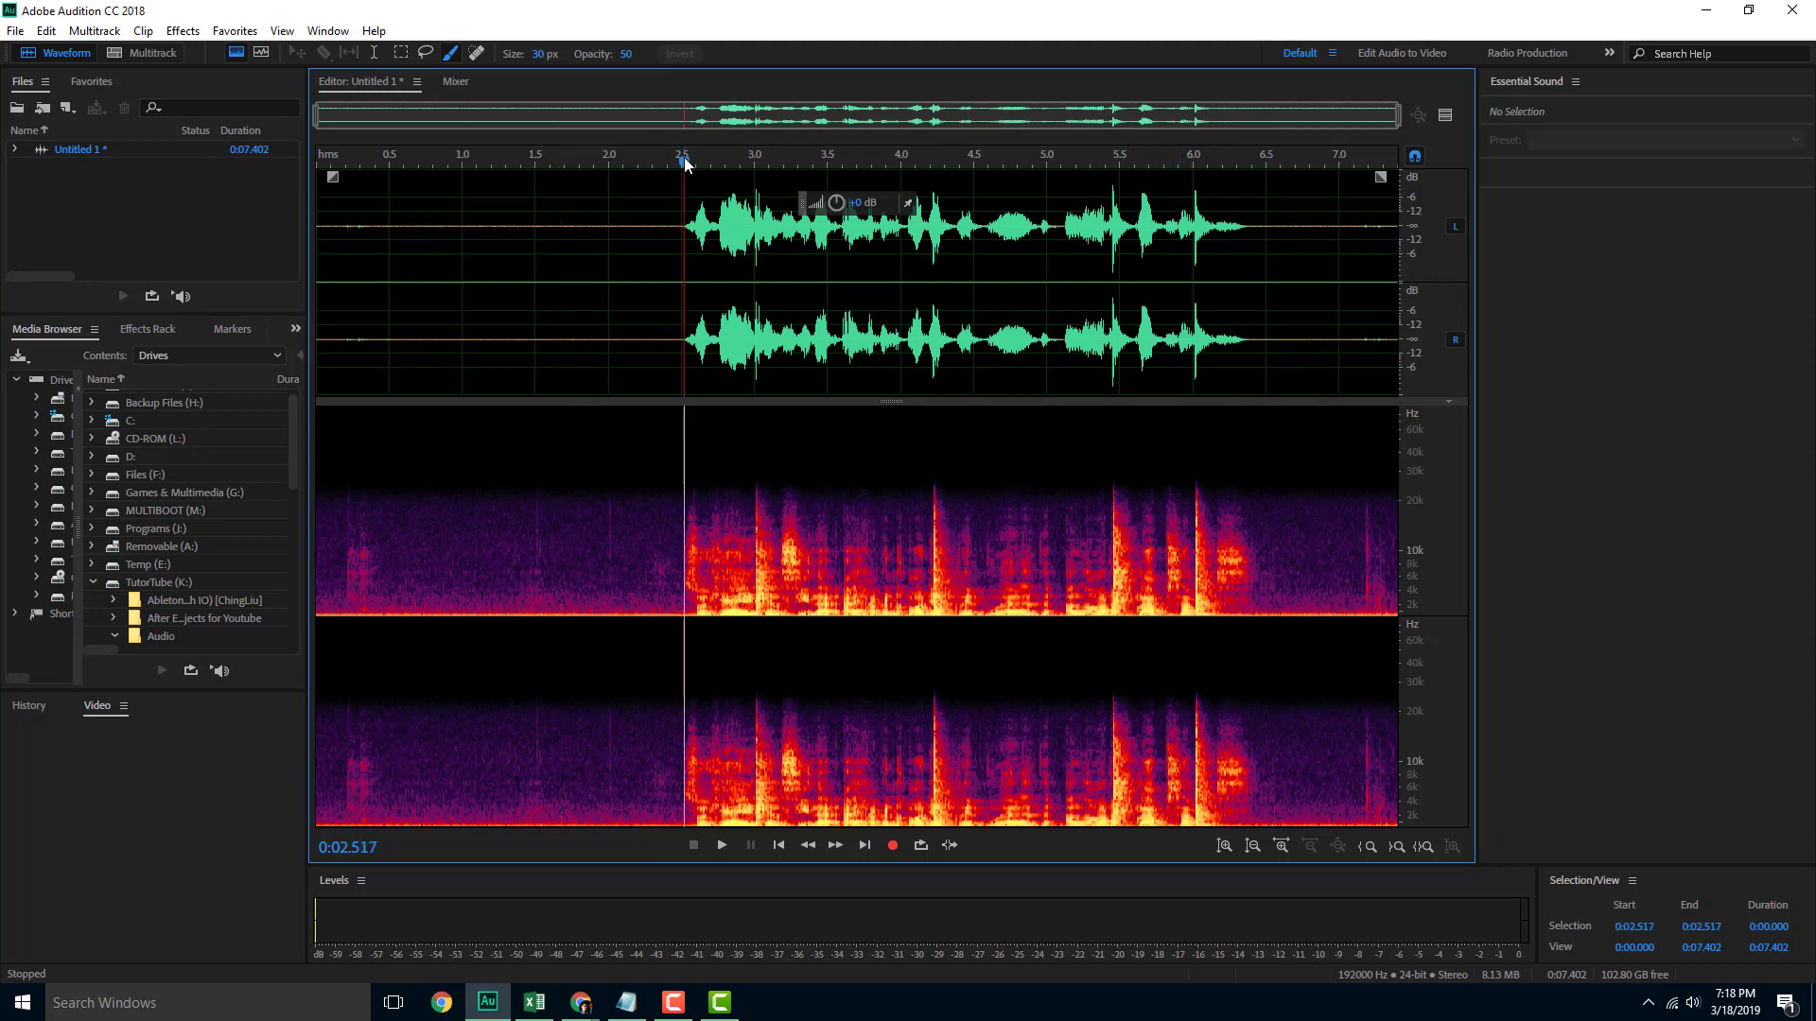
pyautogui.press('space')
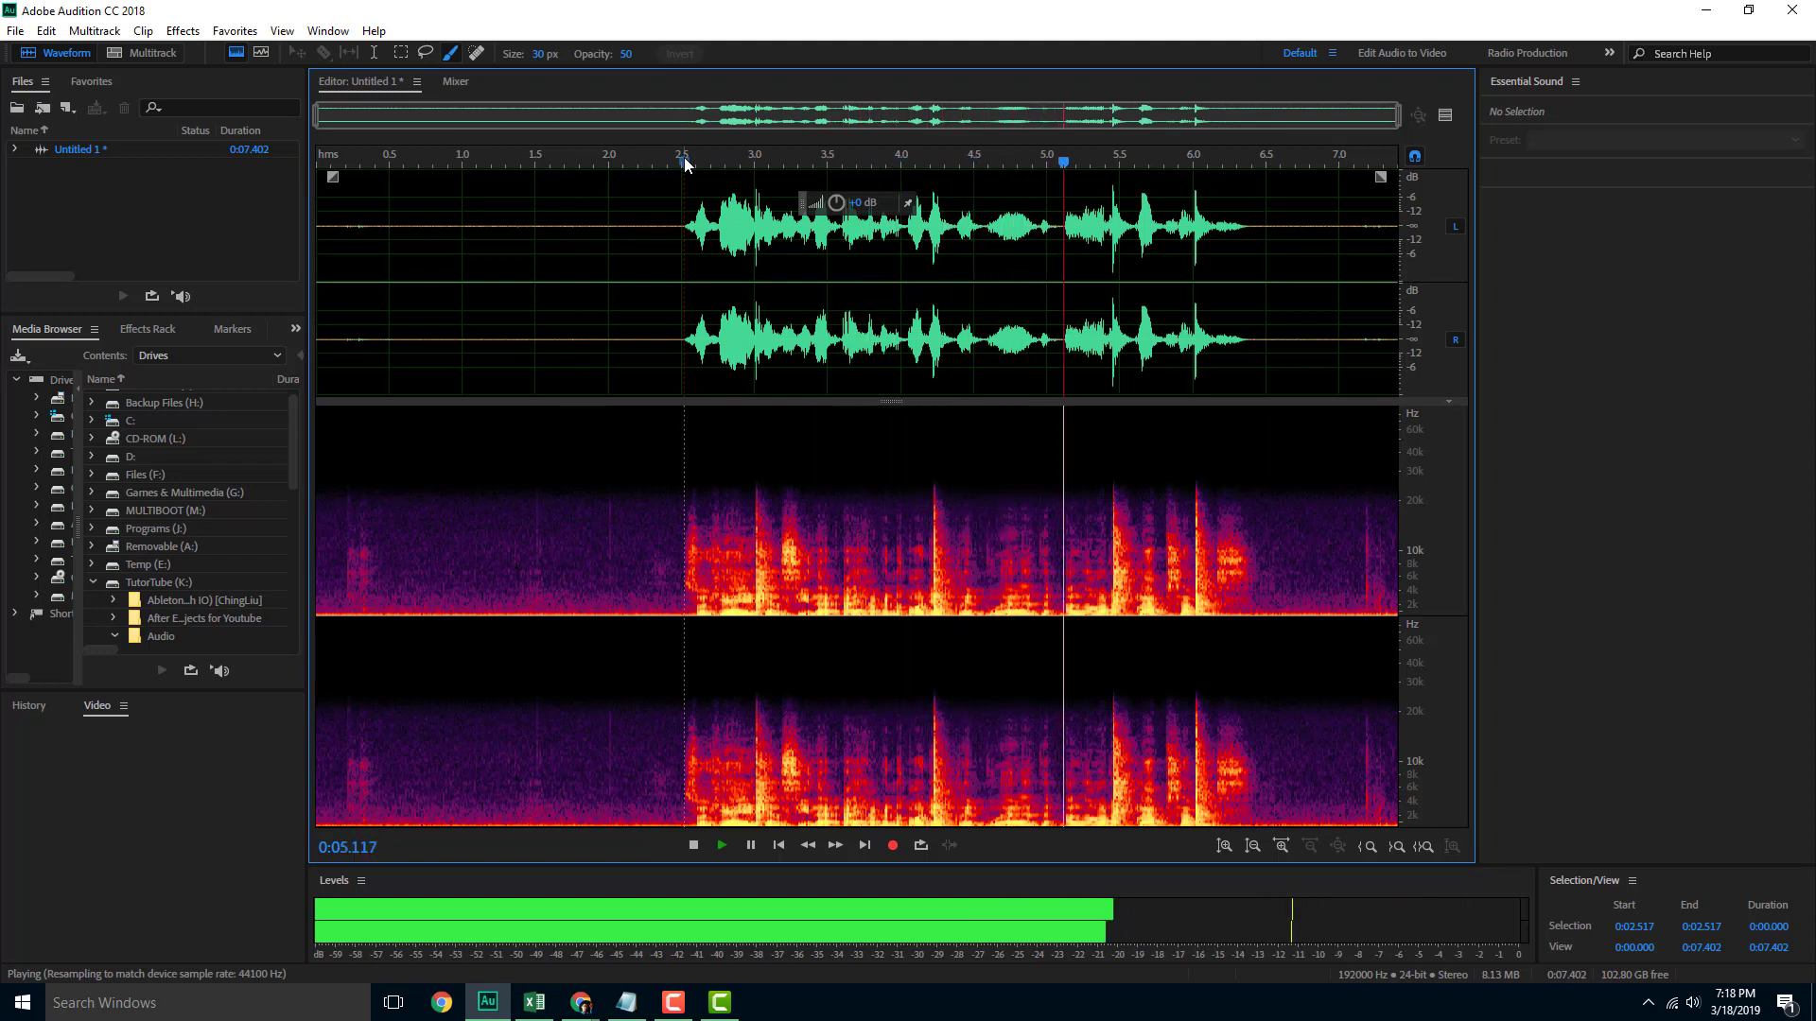
pyautogui.press('space')
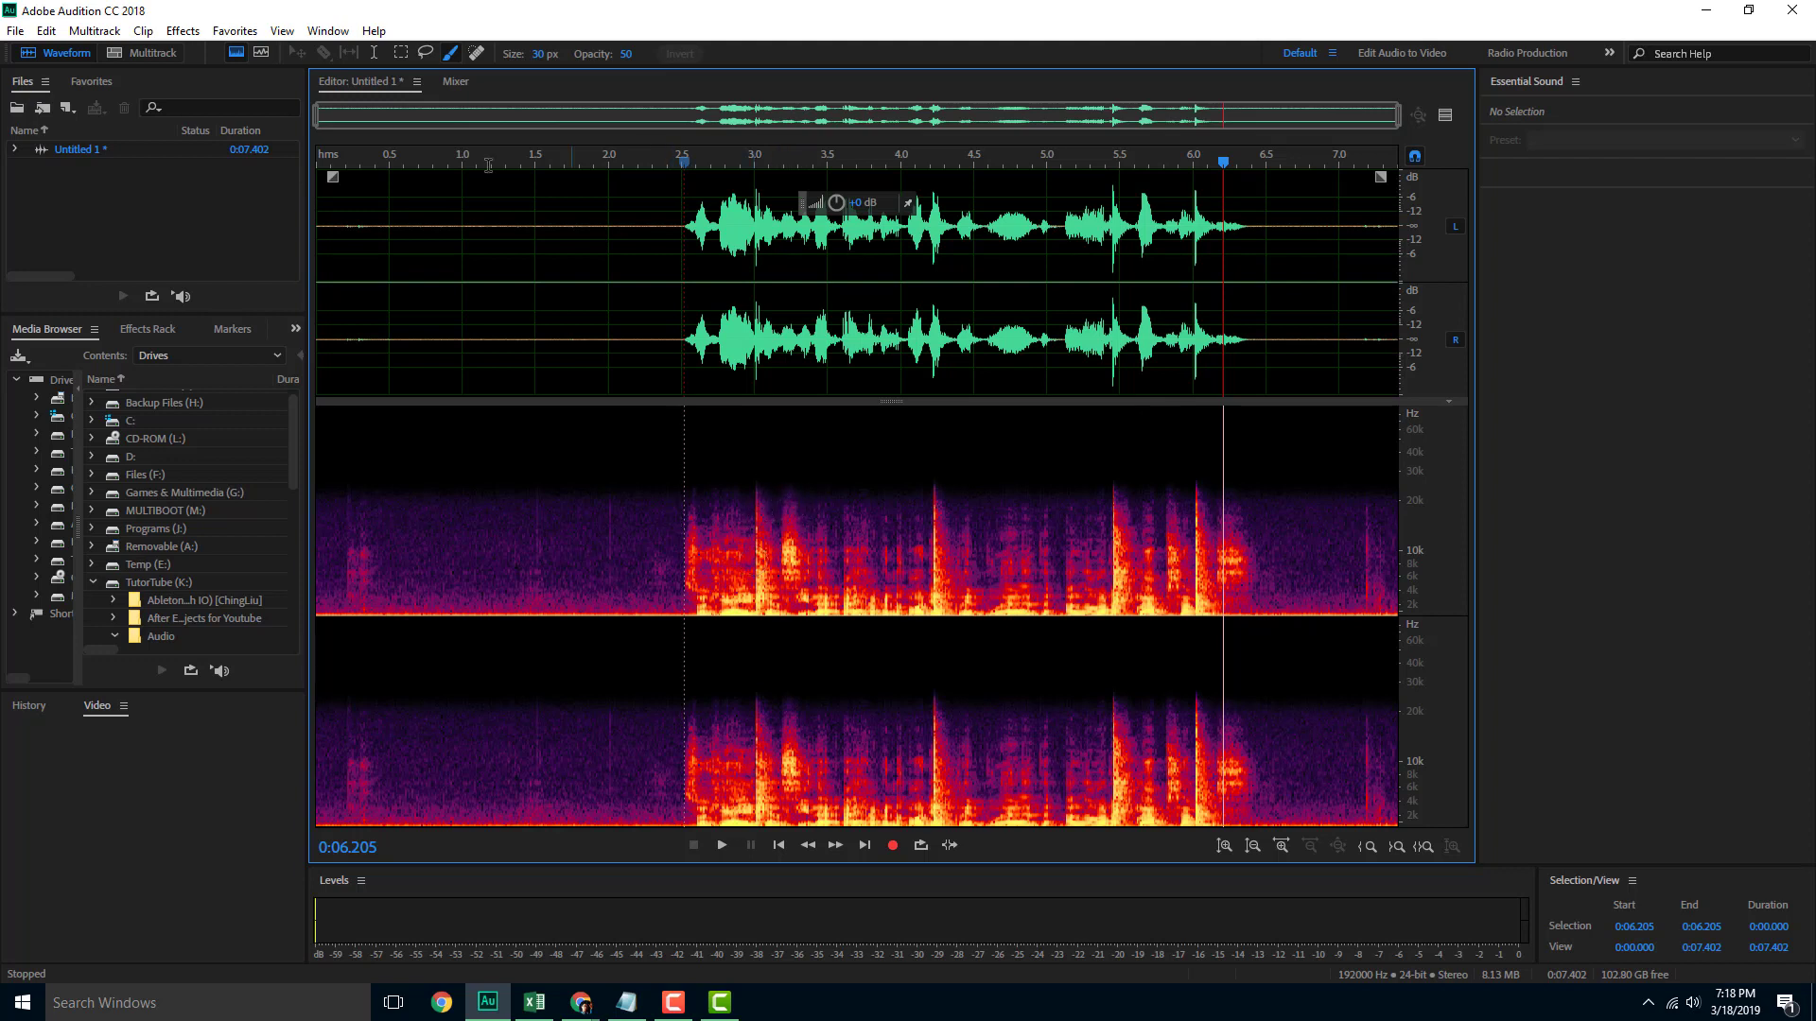
# Select the Spot Healing Brush, set its size to 40 px, then shrink it to 32 px.
pyautogui.click(476, 54)
pyautogui.moveTo(542, 56); pyautogui.dragTo(558, 55)
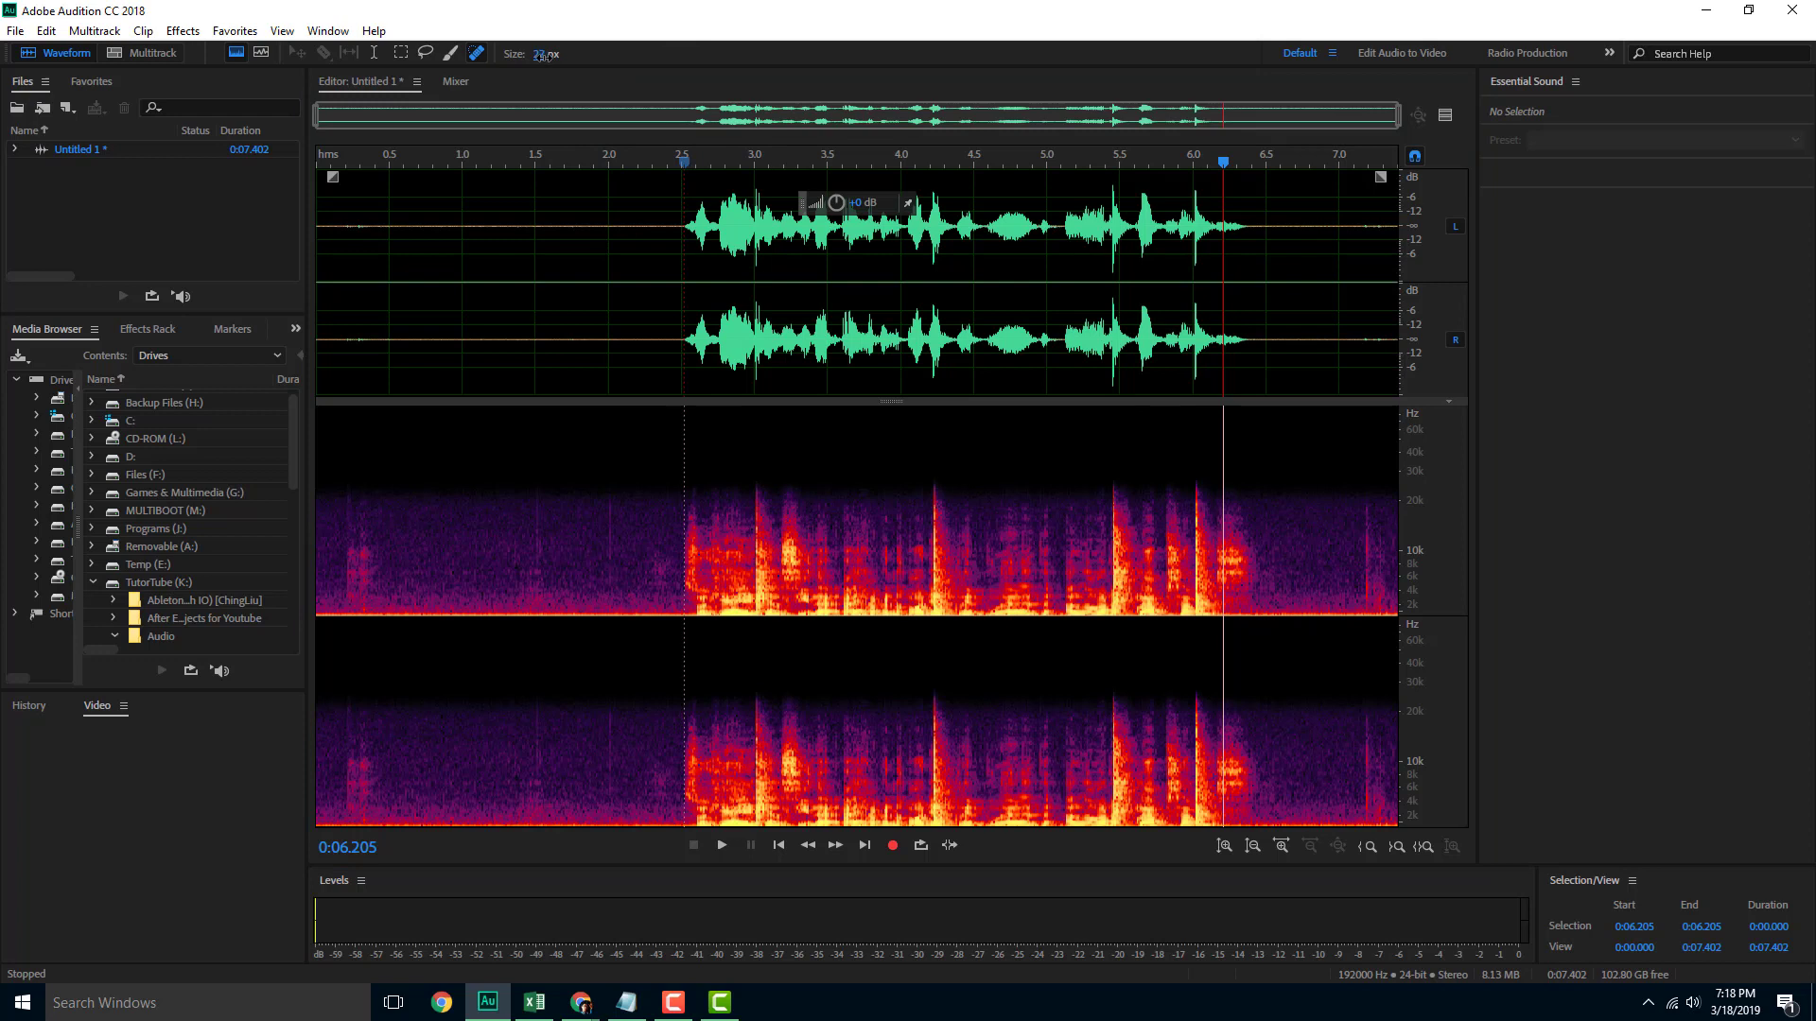
pyautogui.click(541, 55)
pyautogui.press('Return')
pyautogui.press('Return')
pyautogui.press('[')
pyautogui.press('[')
pyautogui.press('[')
# Heal the noise spike near 2.9–3.1 seconds and play from 2.4 s to check it.
pyautogui.moveTo(756, 488); pyautogui.dragTo(762, 616)
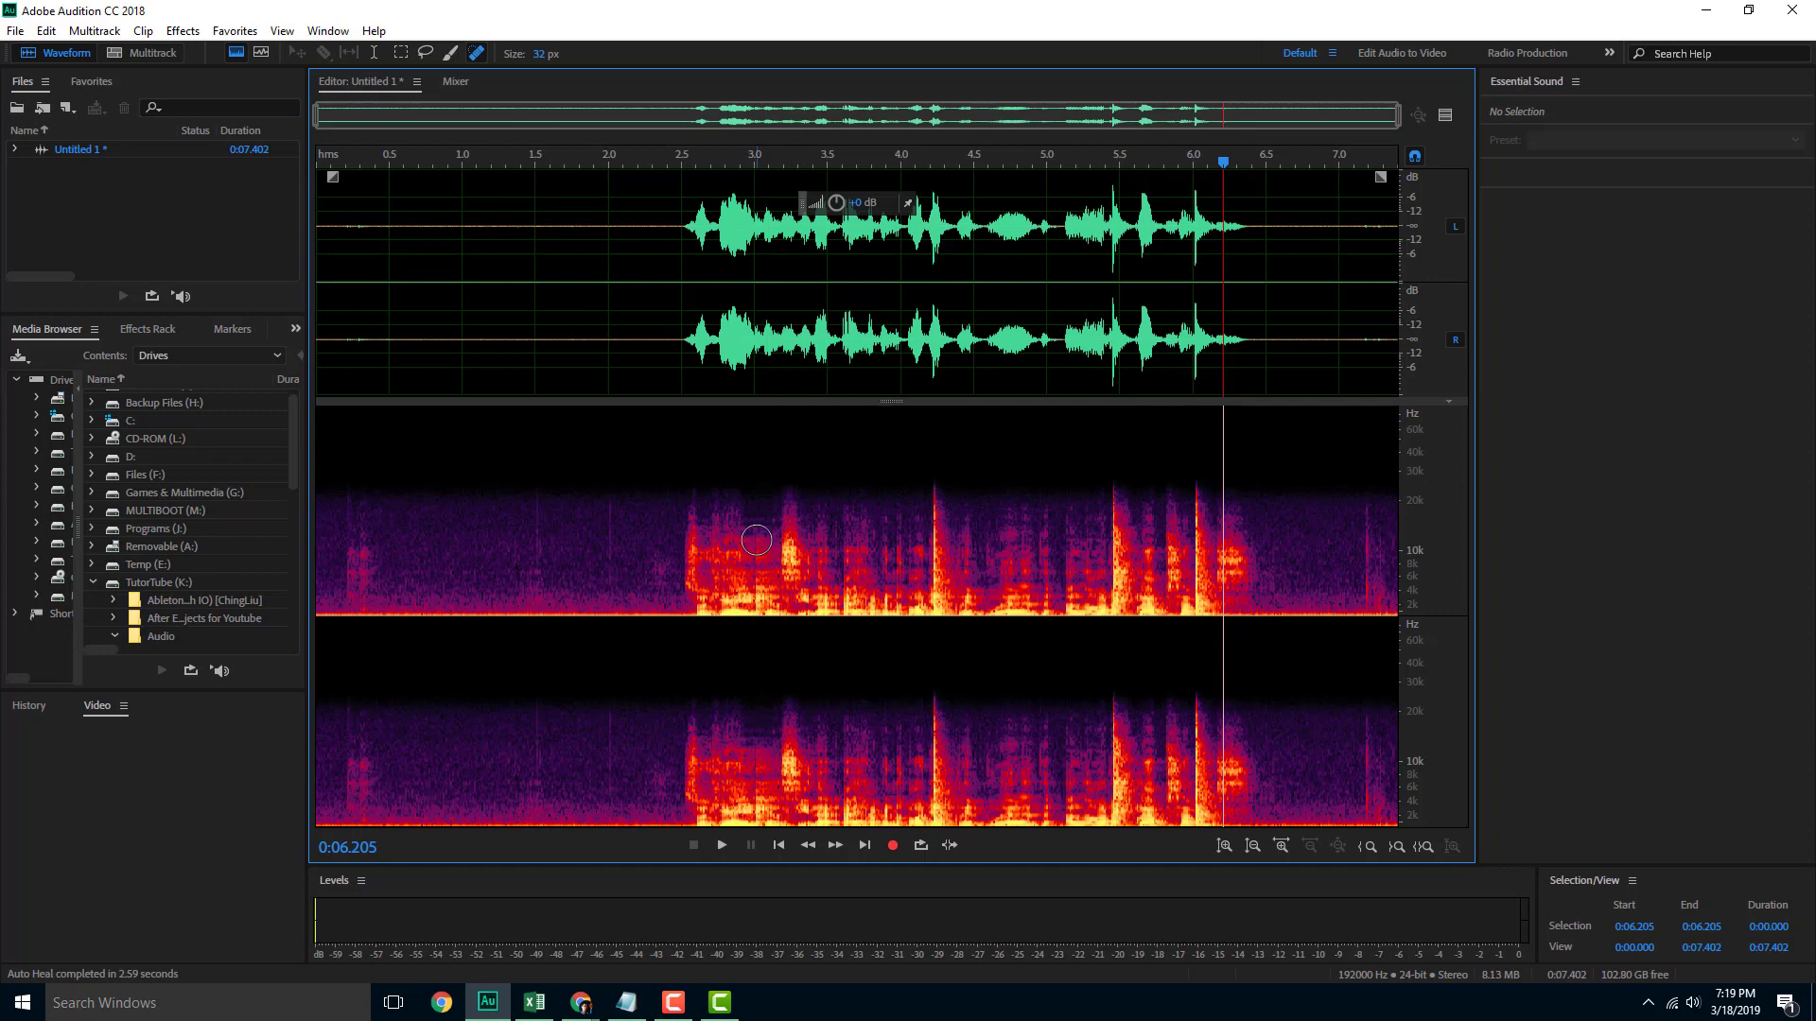
pyautogui.moveTo(756, 519); pyautogui.dragTo(757, 615)
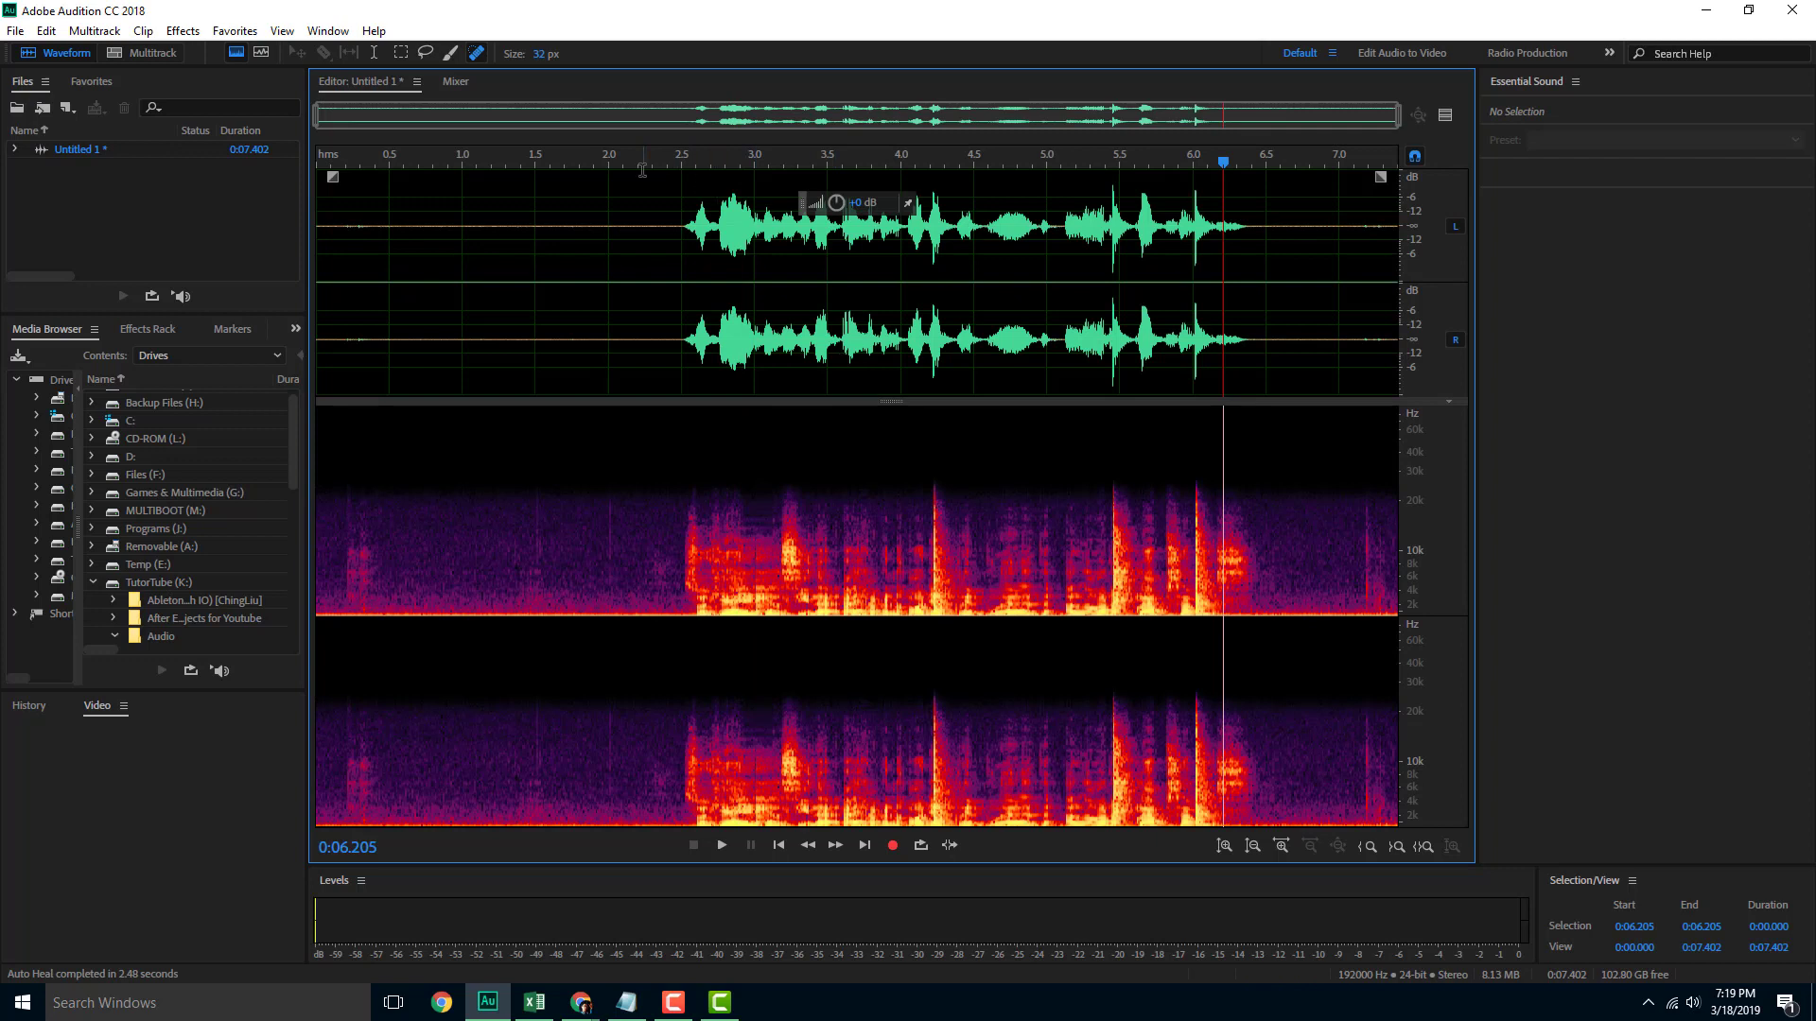
pyautogui.click(664, 164)
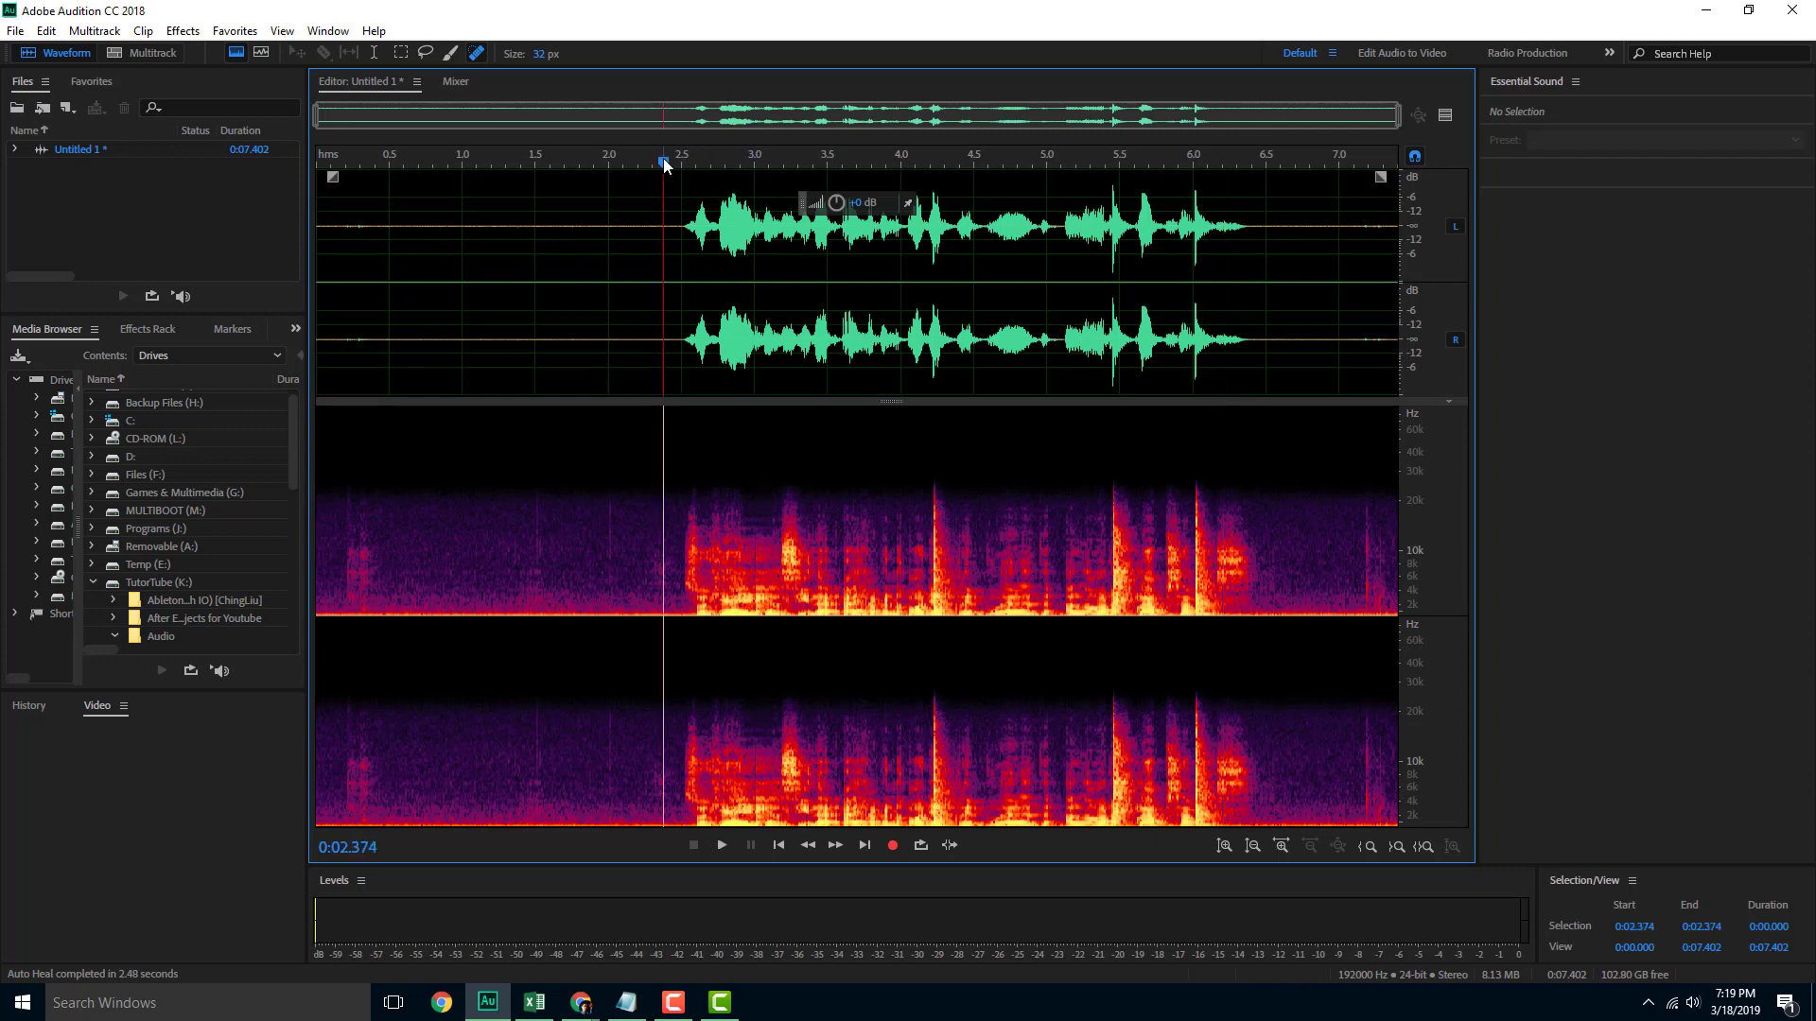
pyautogui.press('space')
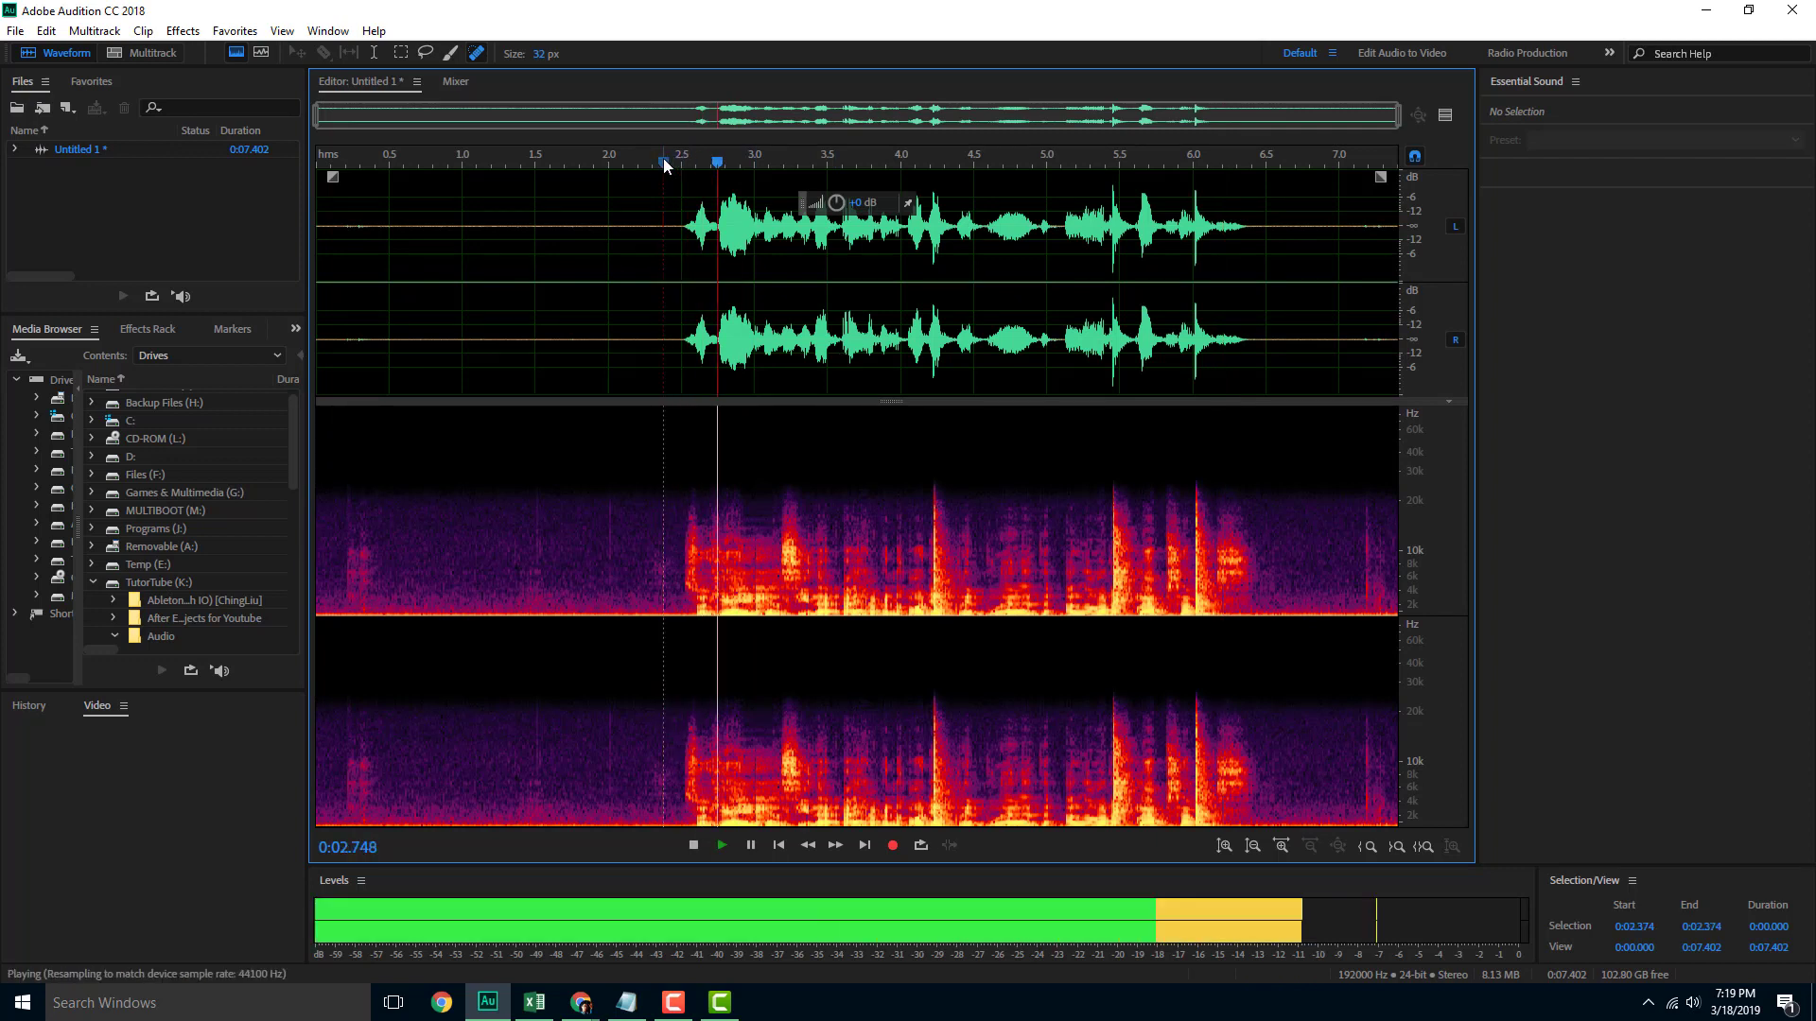
pyautogui.press('space')
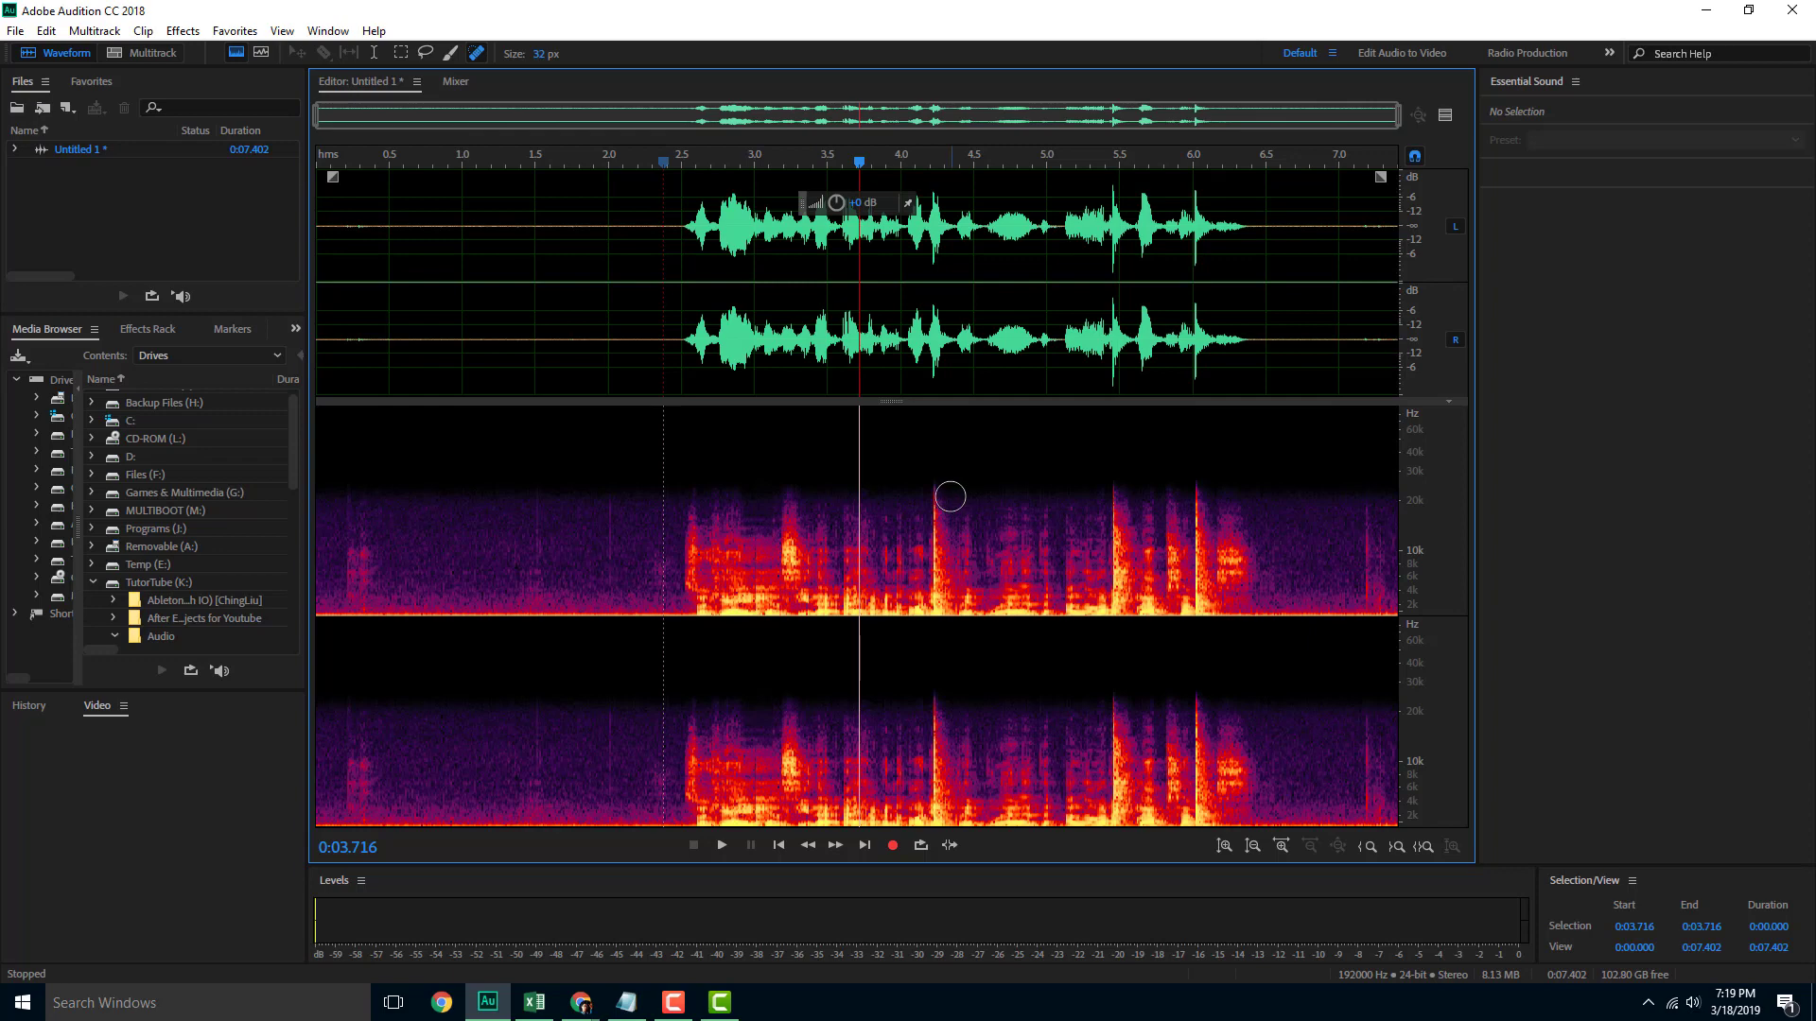
# Heal the tall noise spike near 4.1 seconds and listen to the result.
pyautogui.moveTo(936, 485); pyautogui.dragTo(942, 620)
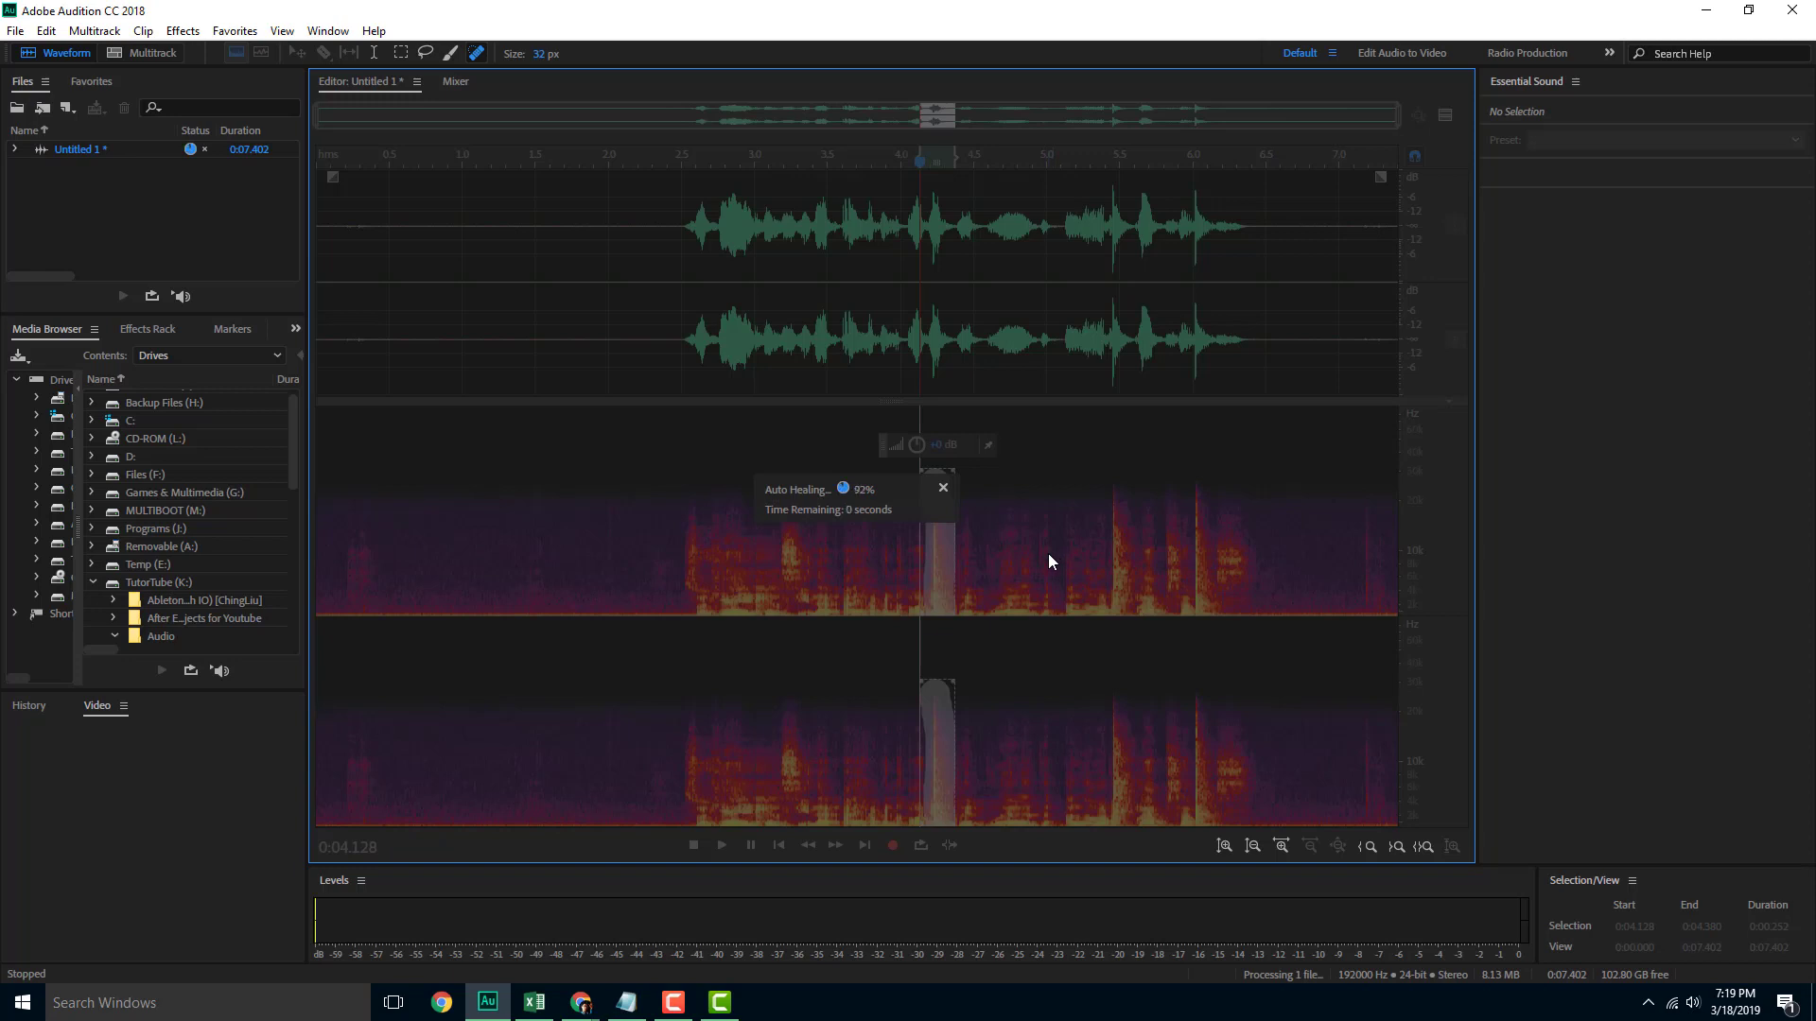
pyautogui.press('space')
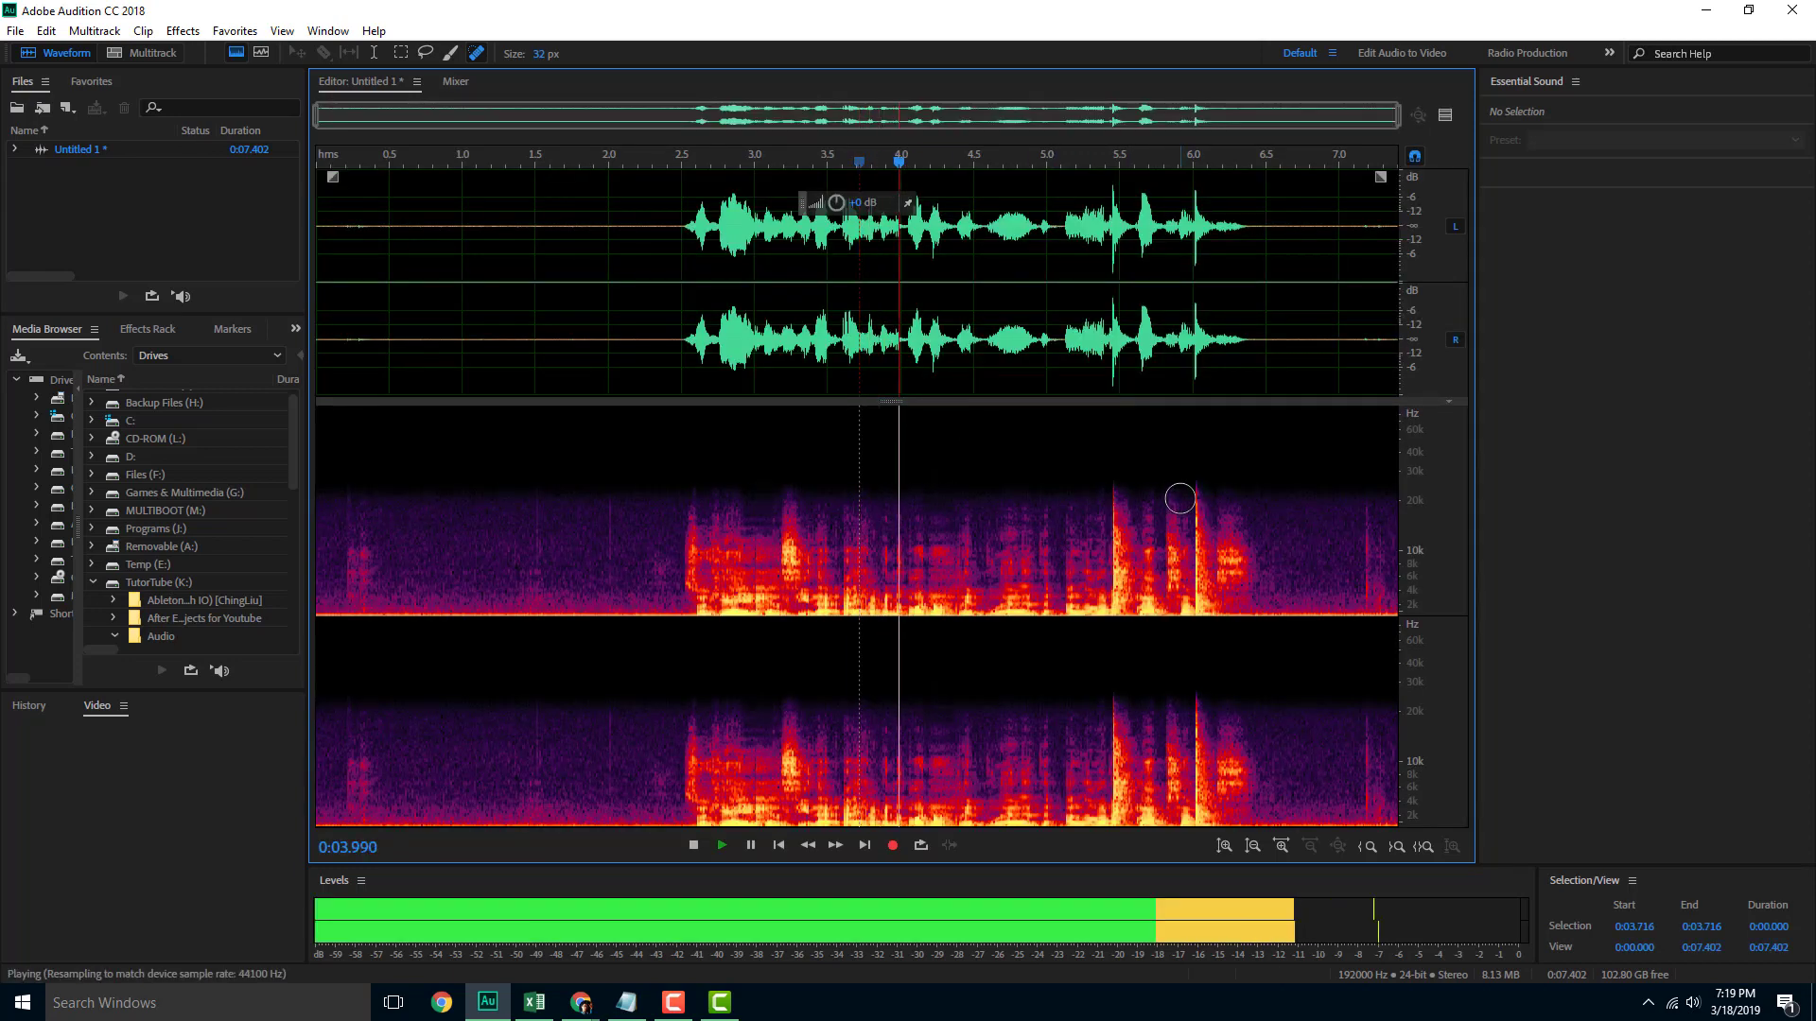
pyautogui.press('space')
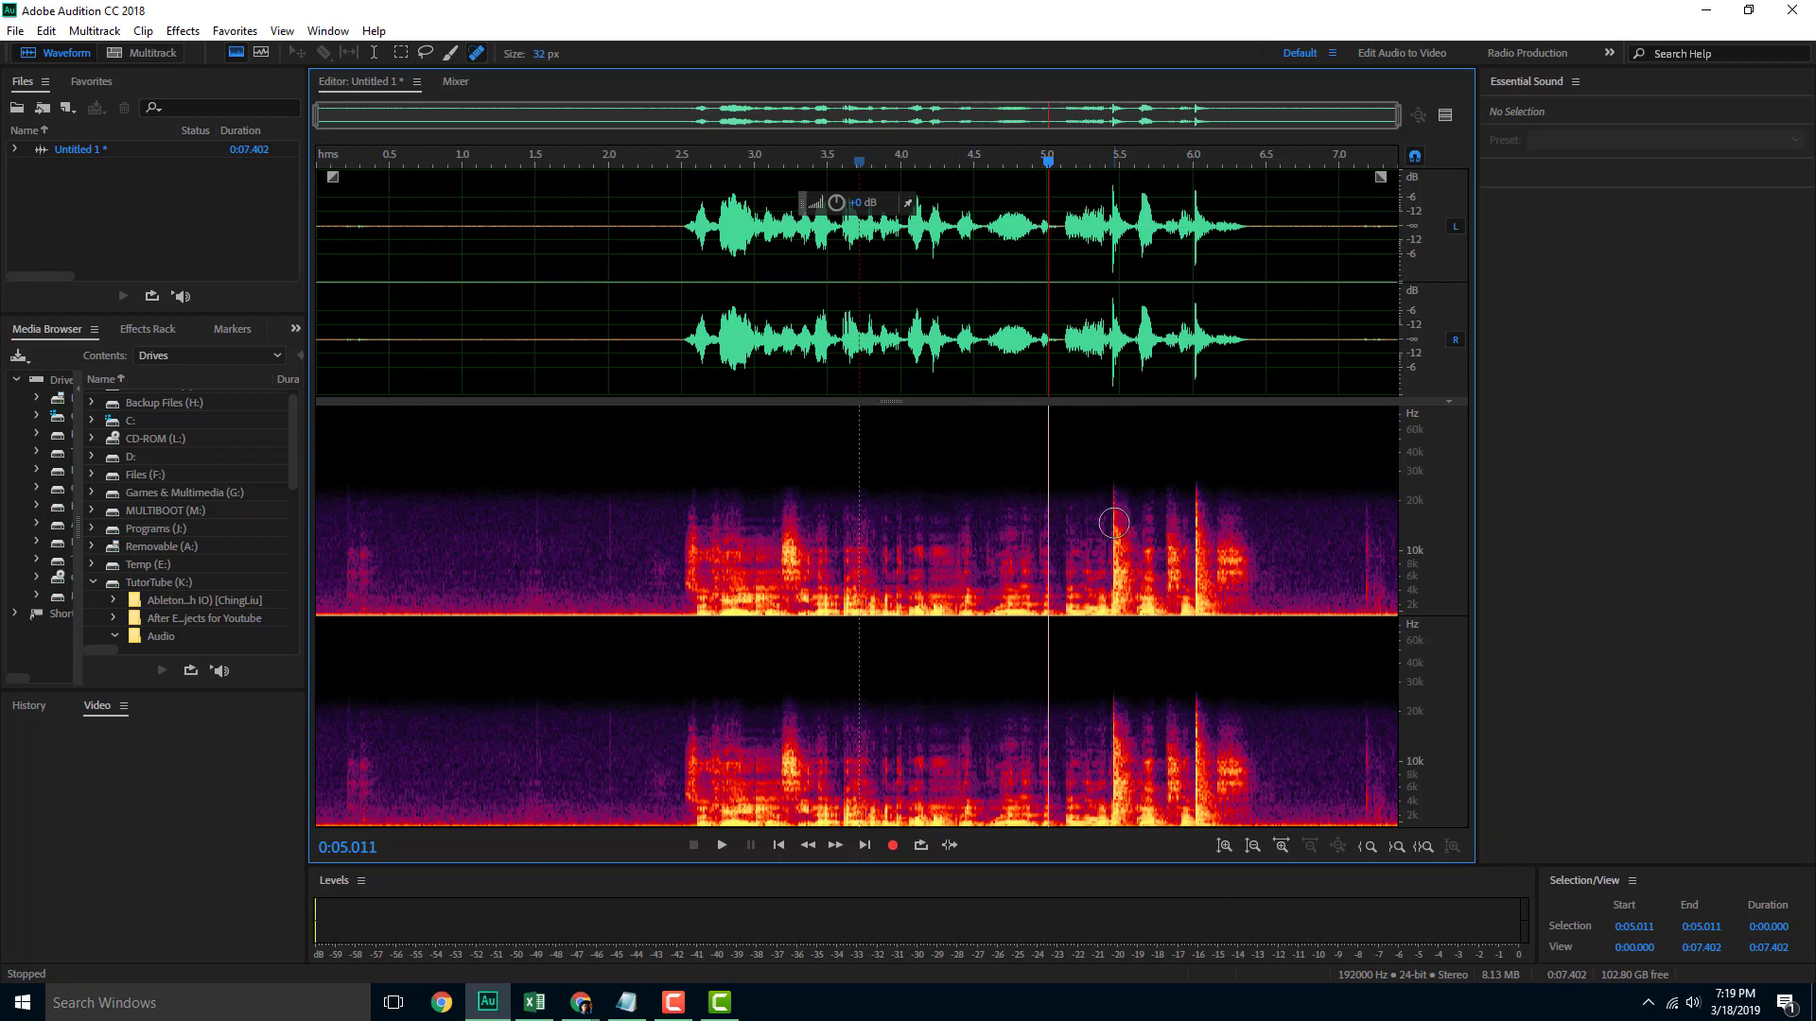
# Heal the spikes near 5.3 and 6.0 seconds, then play the cleaned clip from 2.4 s.
pyautogui.moveTo(1107, 486); pyautogui.dragTo(1103, 625)
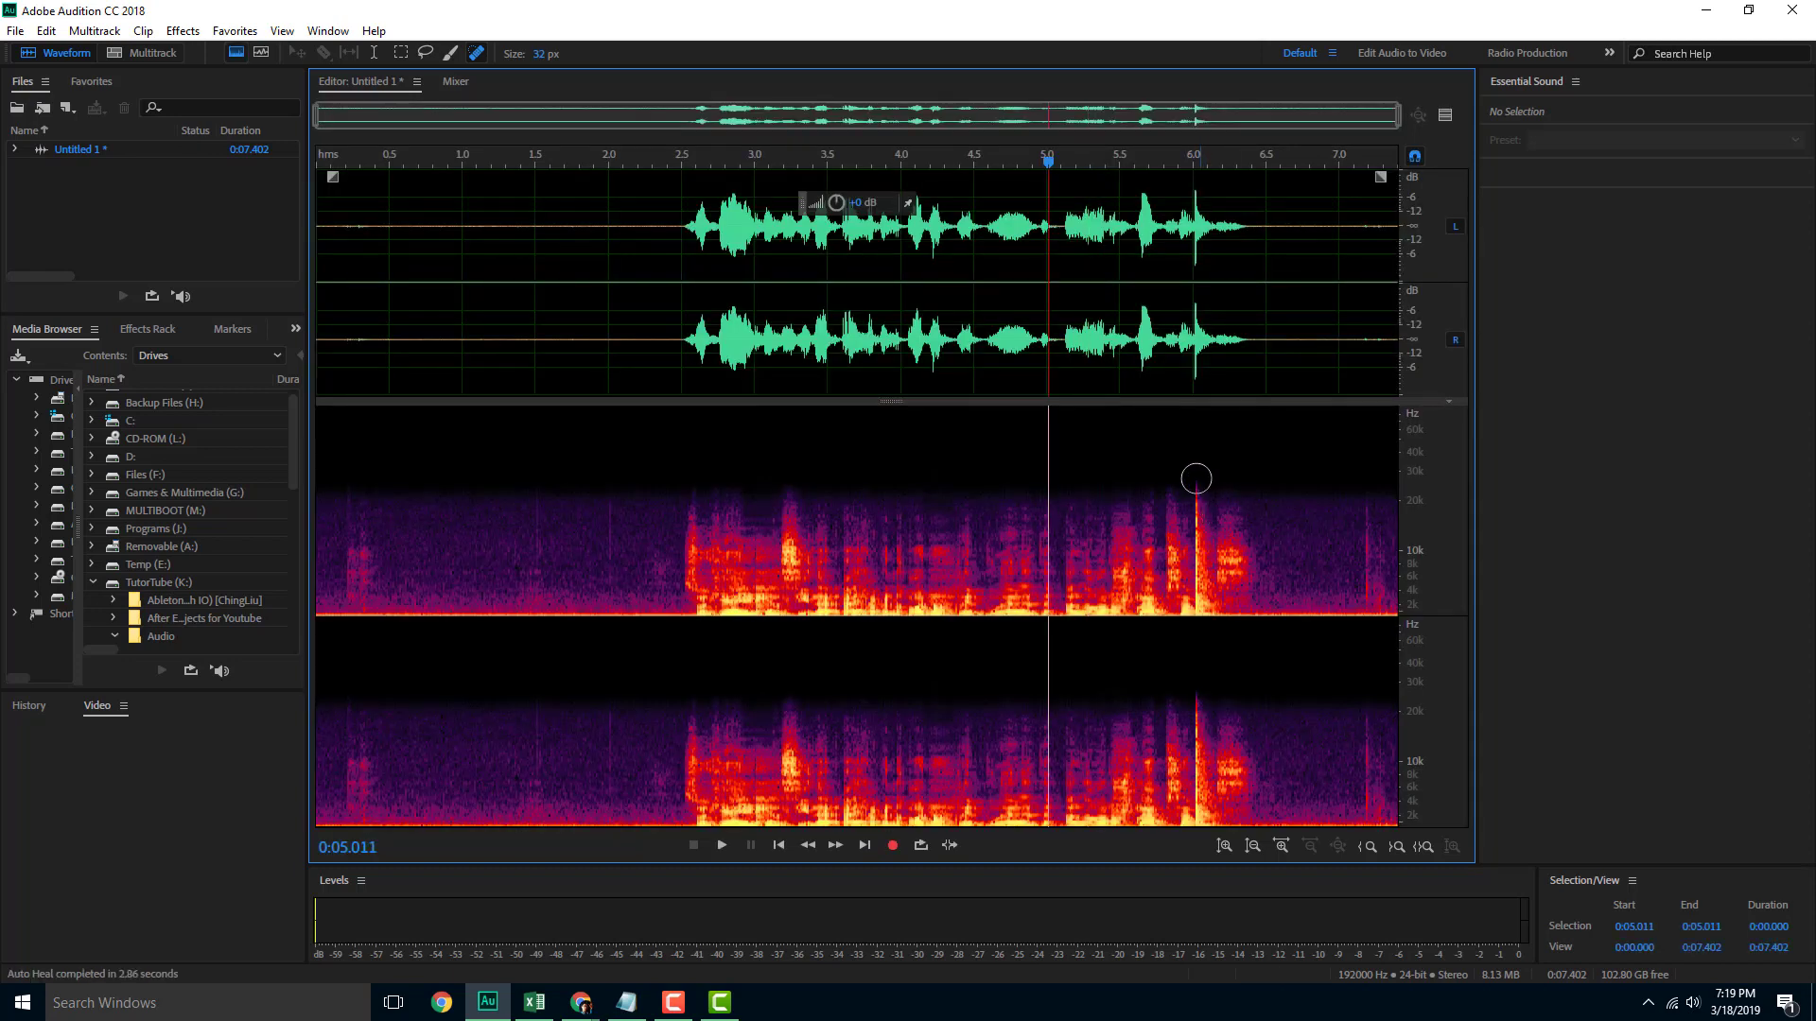
pyautogui.moveTo(1197, 478); pyautogui.dragTo(1201, 629)
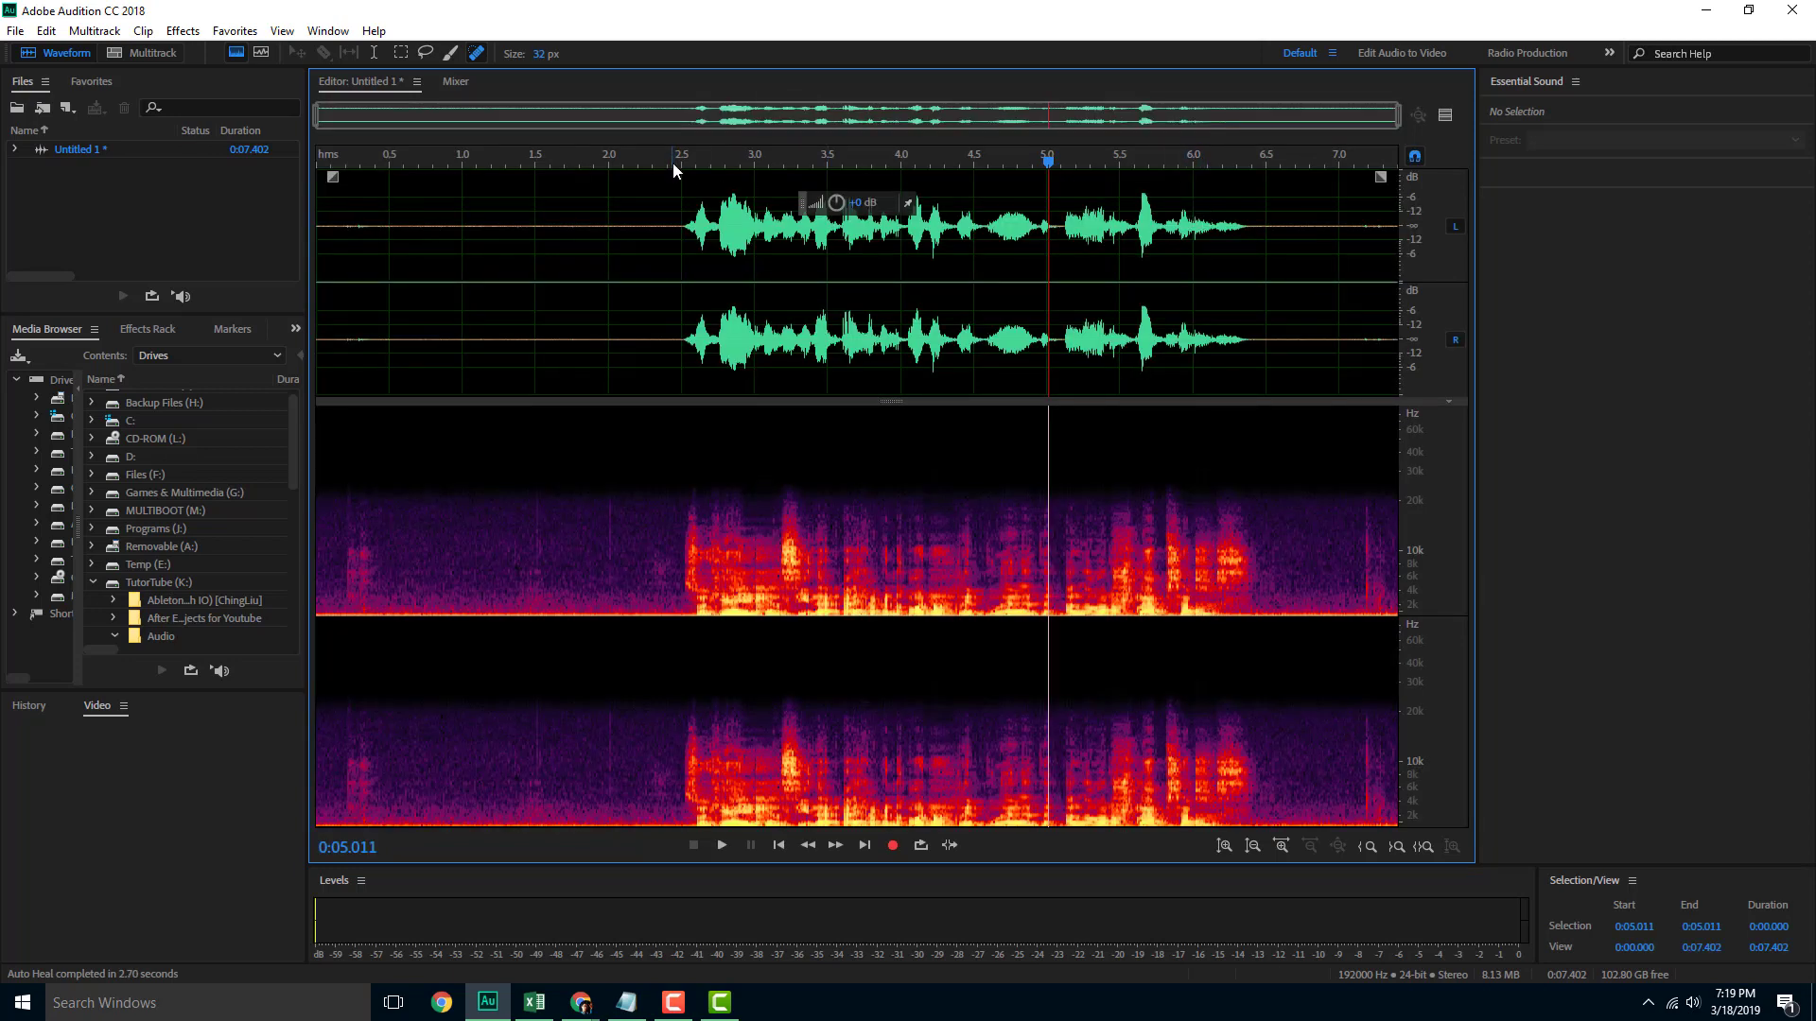
pyautogui.click(673, 160)
pyautogui.press('space')
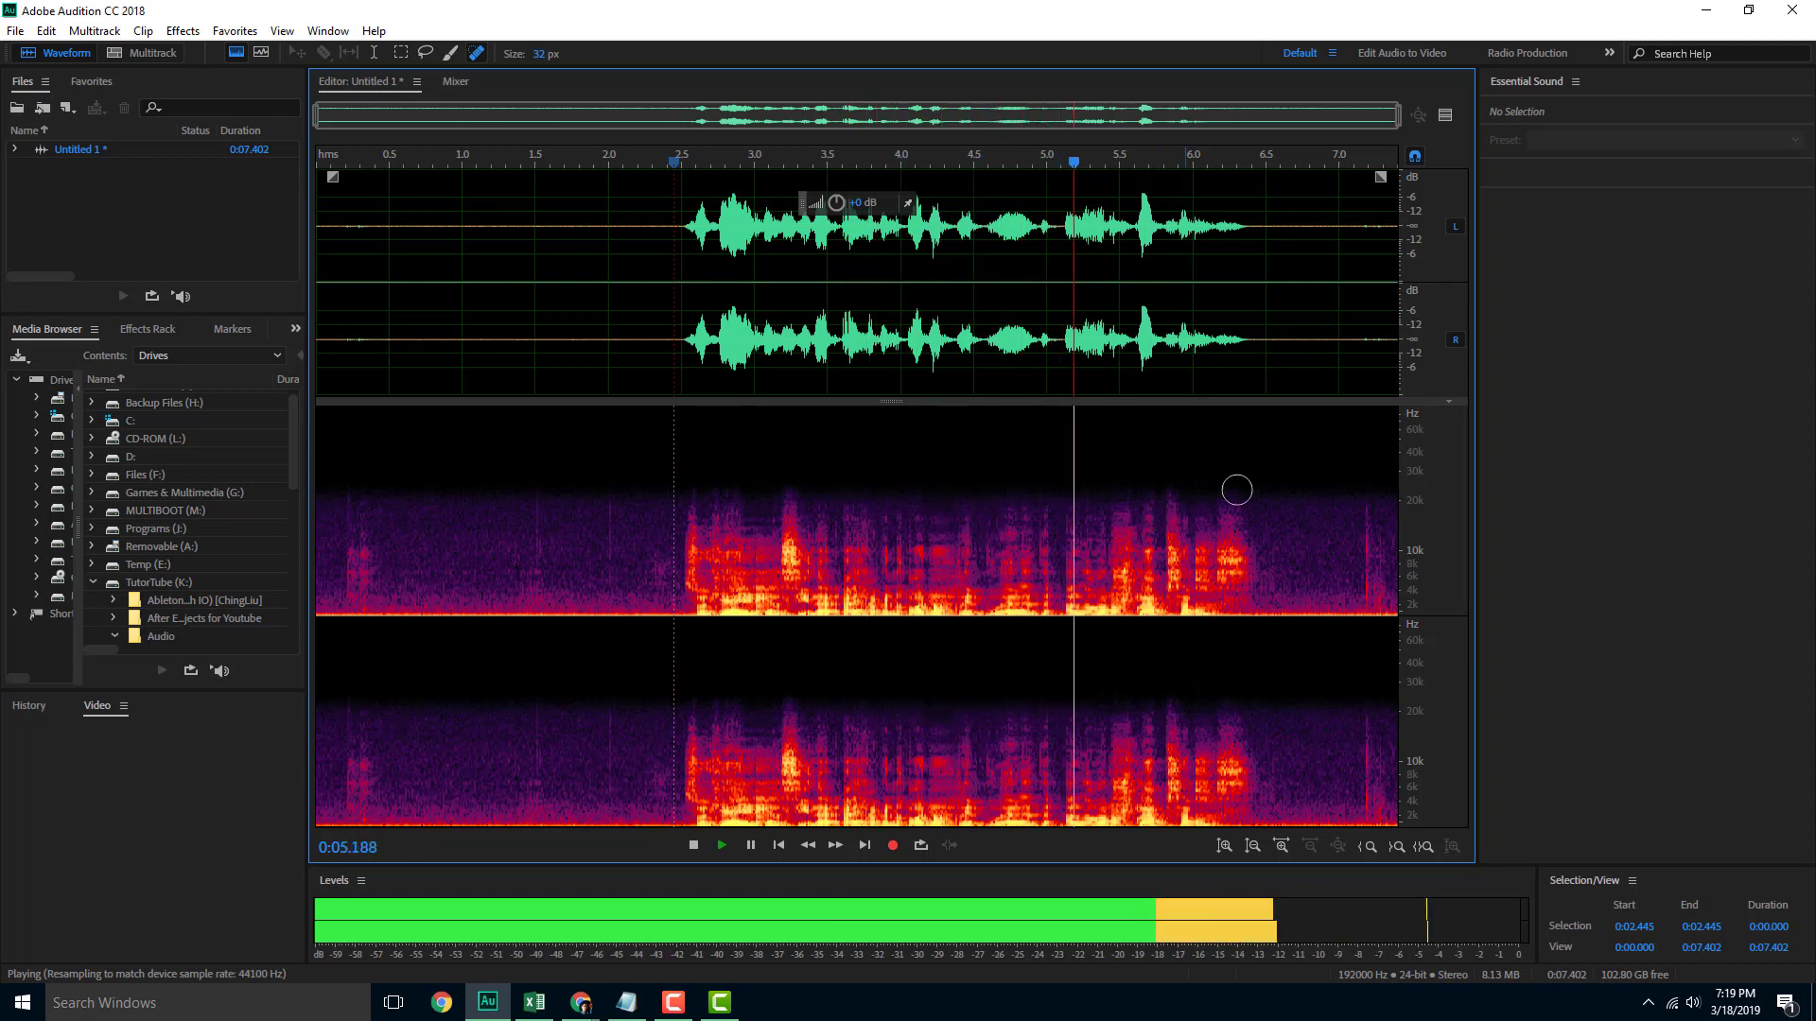
pyautogui.press('space')
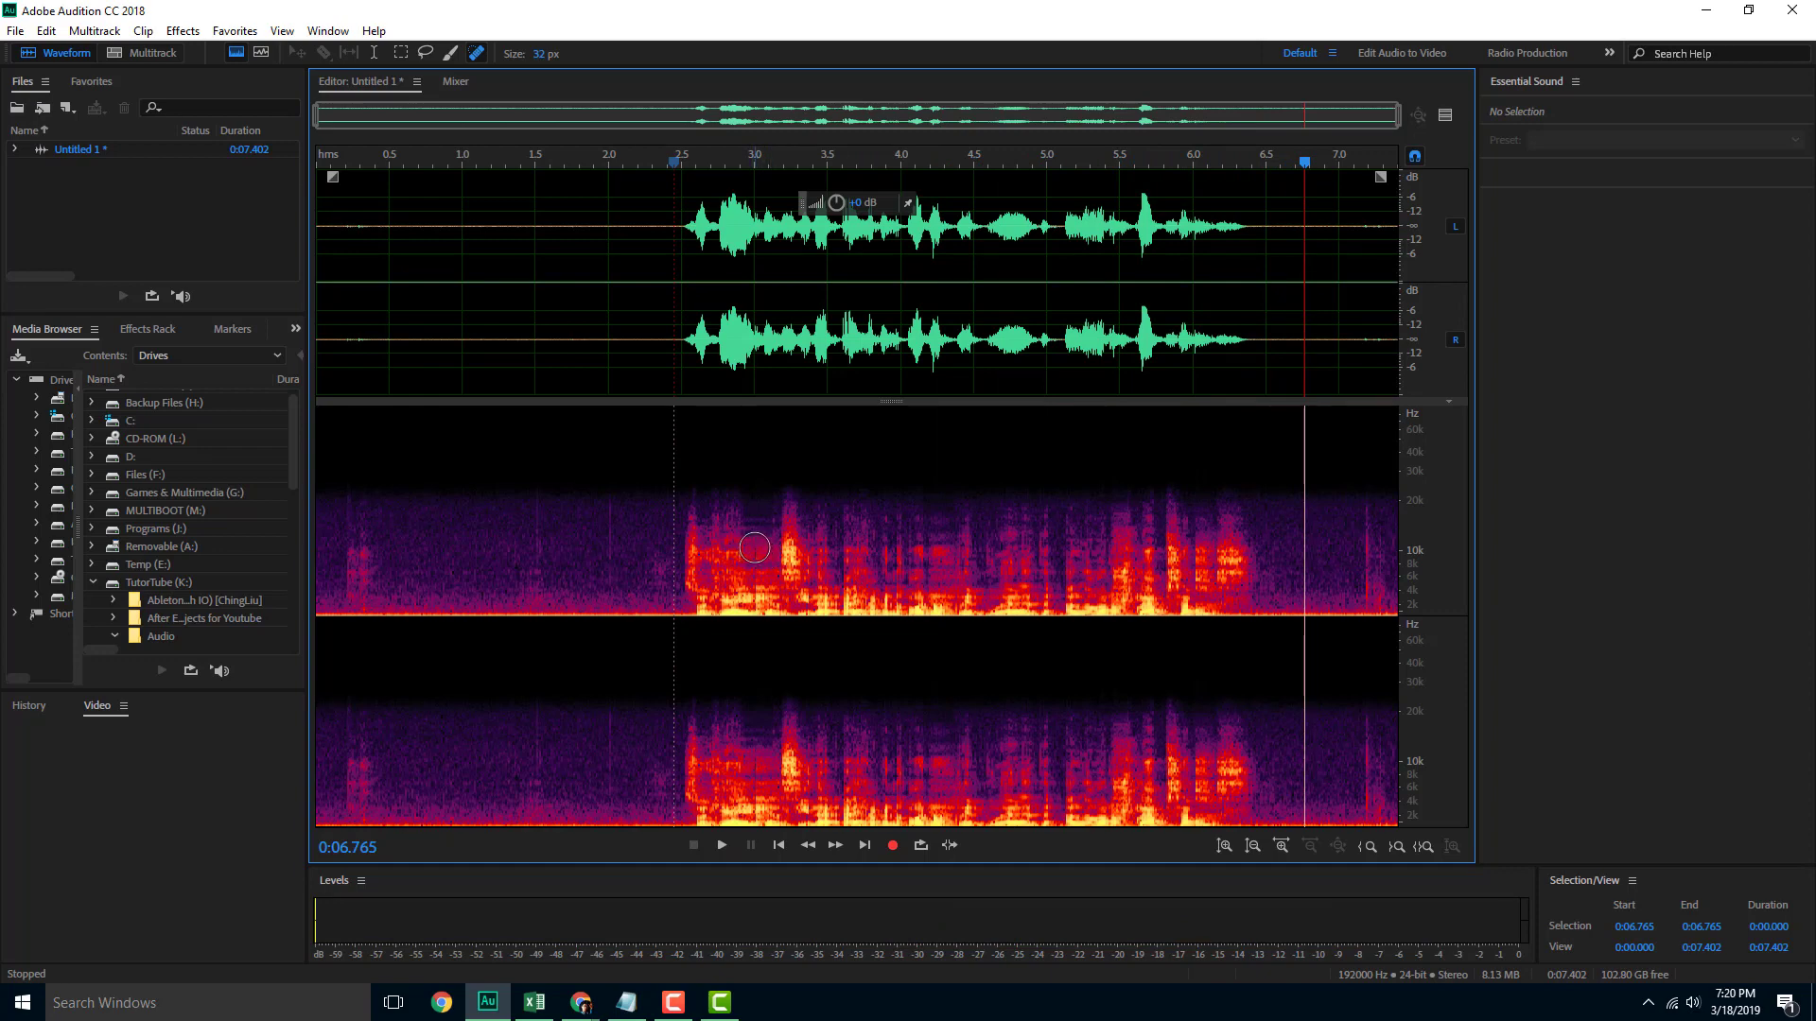
# Zoom into 2.5–3.8 s, heal the small spot at 3.0 s in two strokes, and play it back.
pyautogui.scroll(1, 753, 548)
pyautogui.scroll(2, 754, 548)
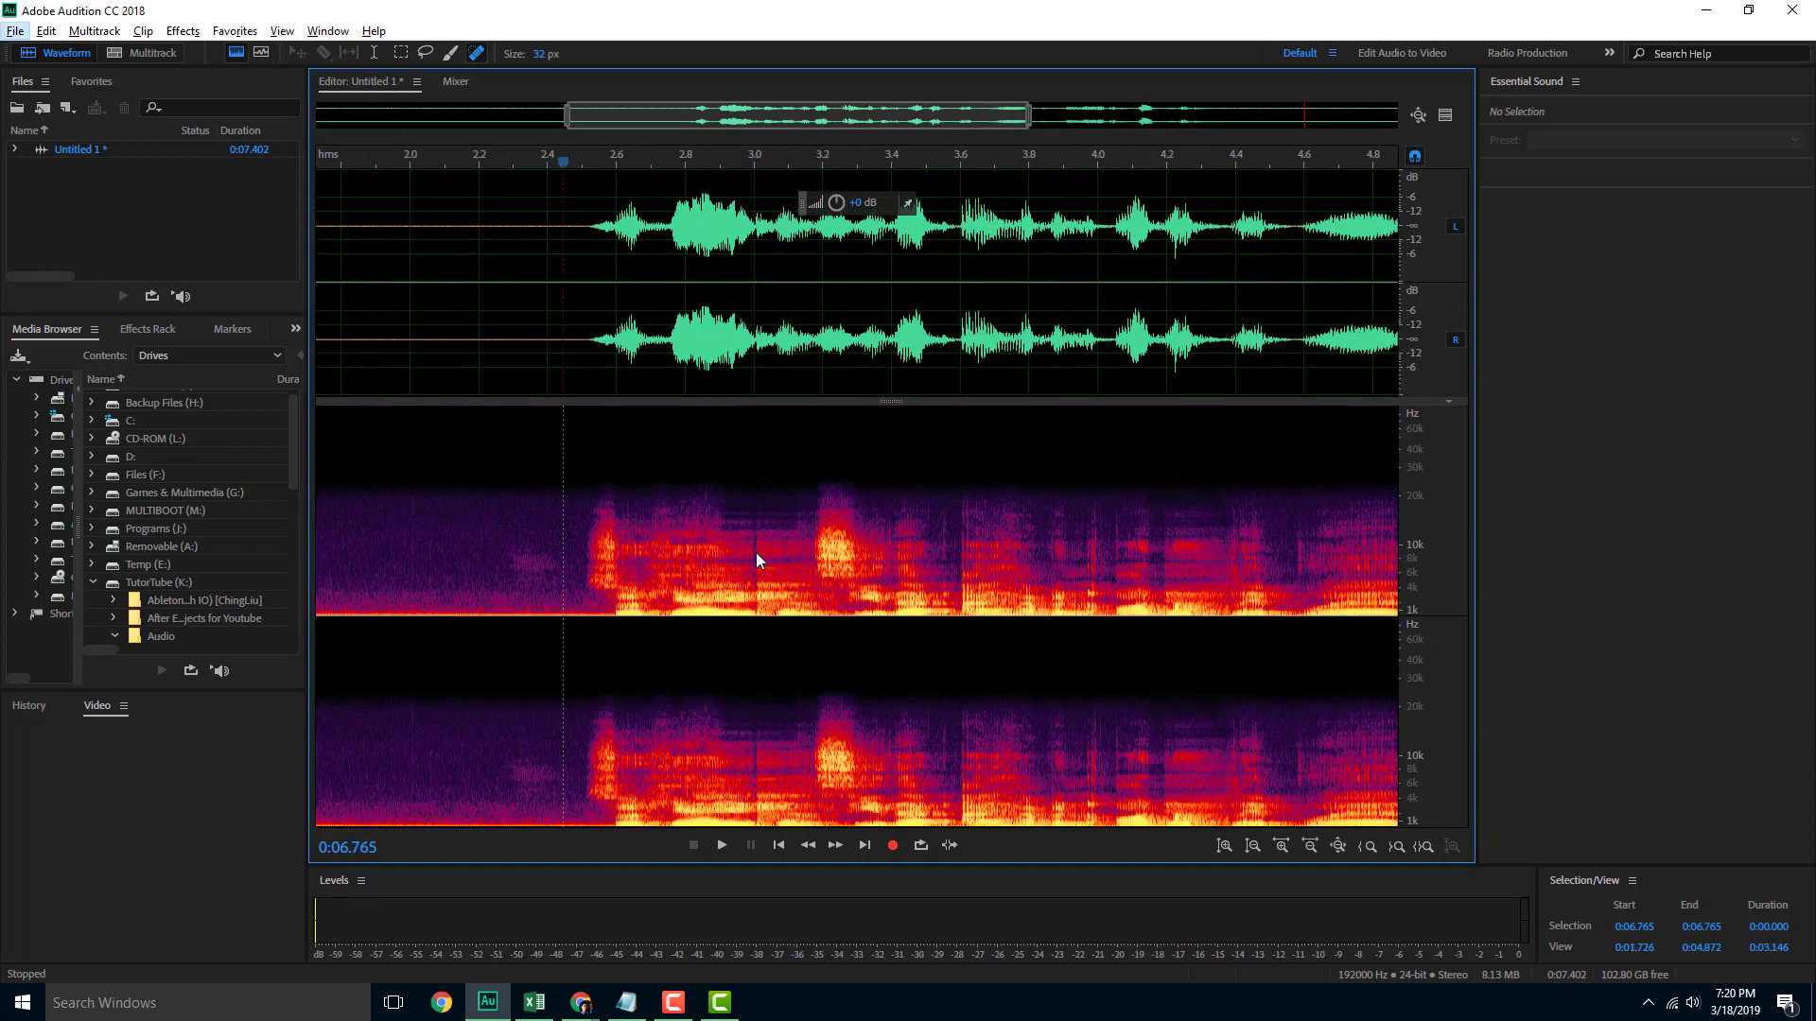
pyautogui.scroll(3, 756, 553)
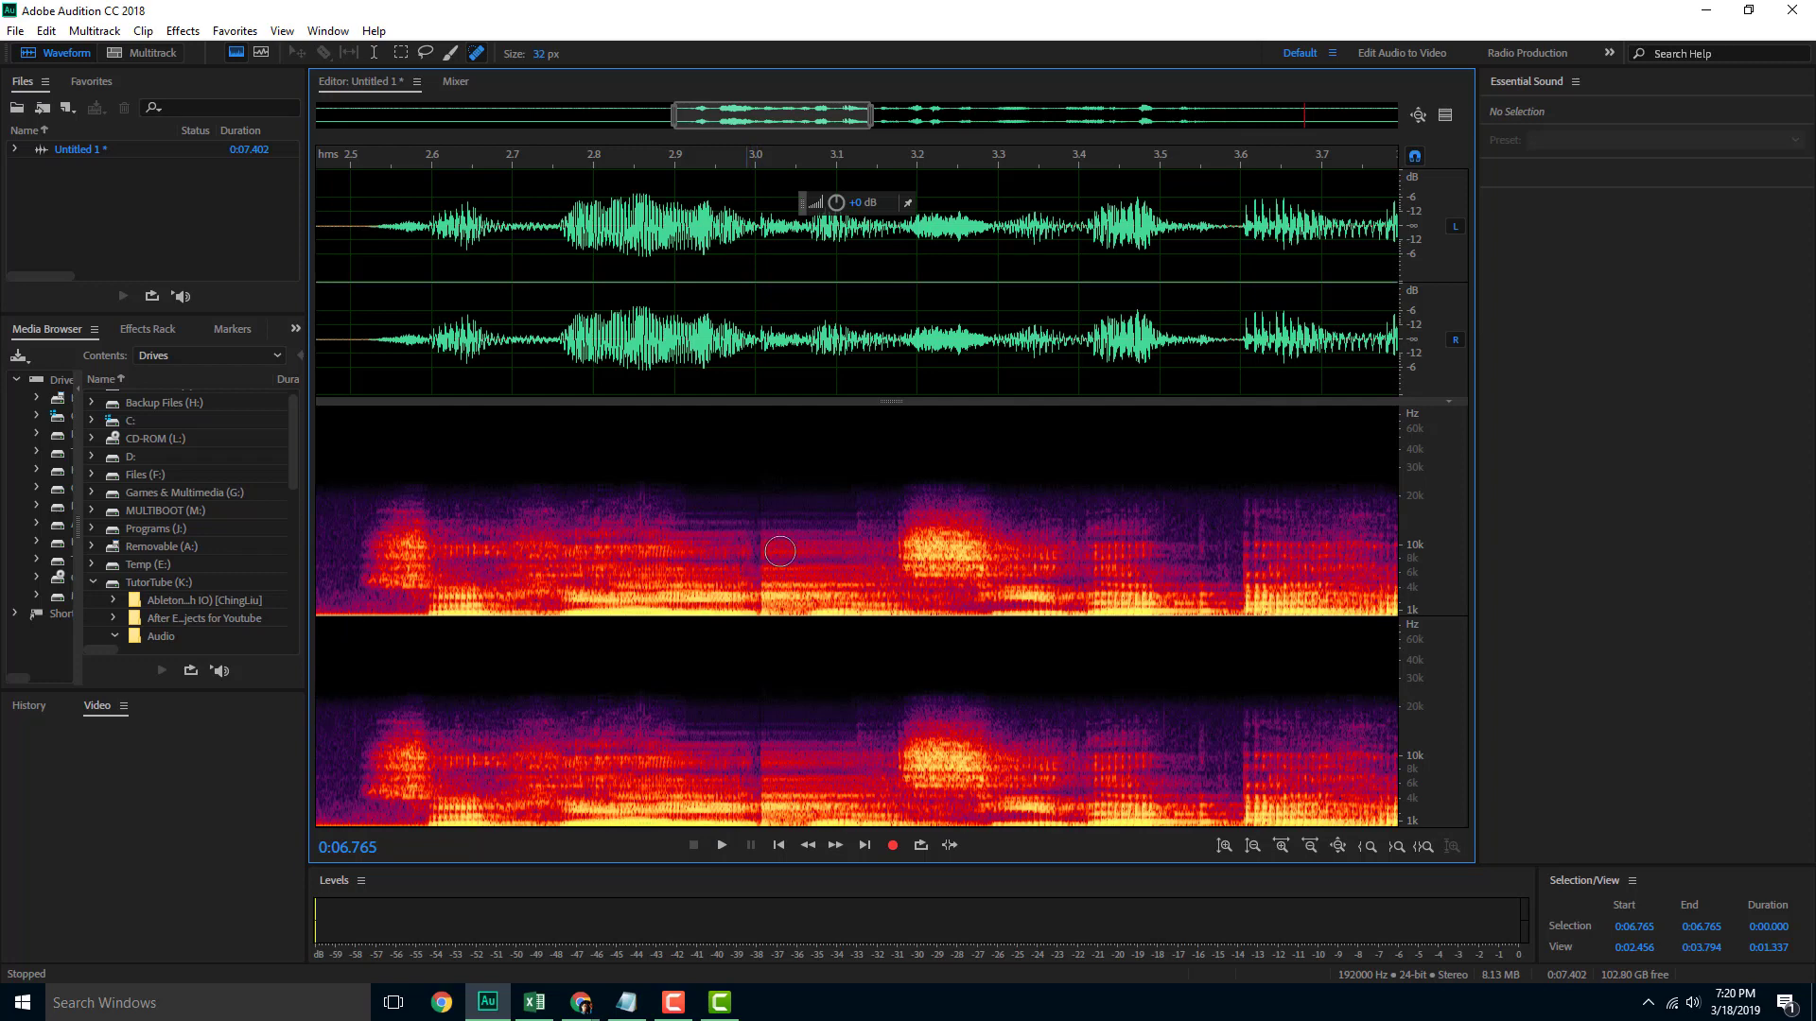
pyautogui.moveTo(747, 598)
pyautogui.mouseDown()
pyautogui.moveTo(790, 612)
pyautogui.moveTo(758, 575)
pyautogui.mouseUp()
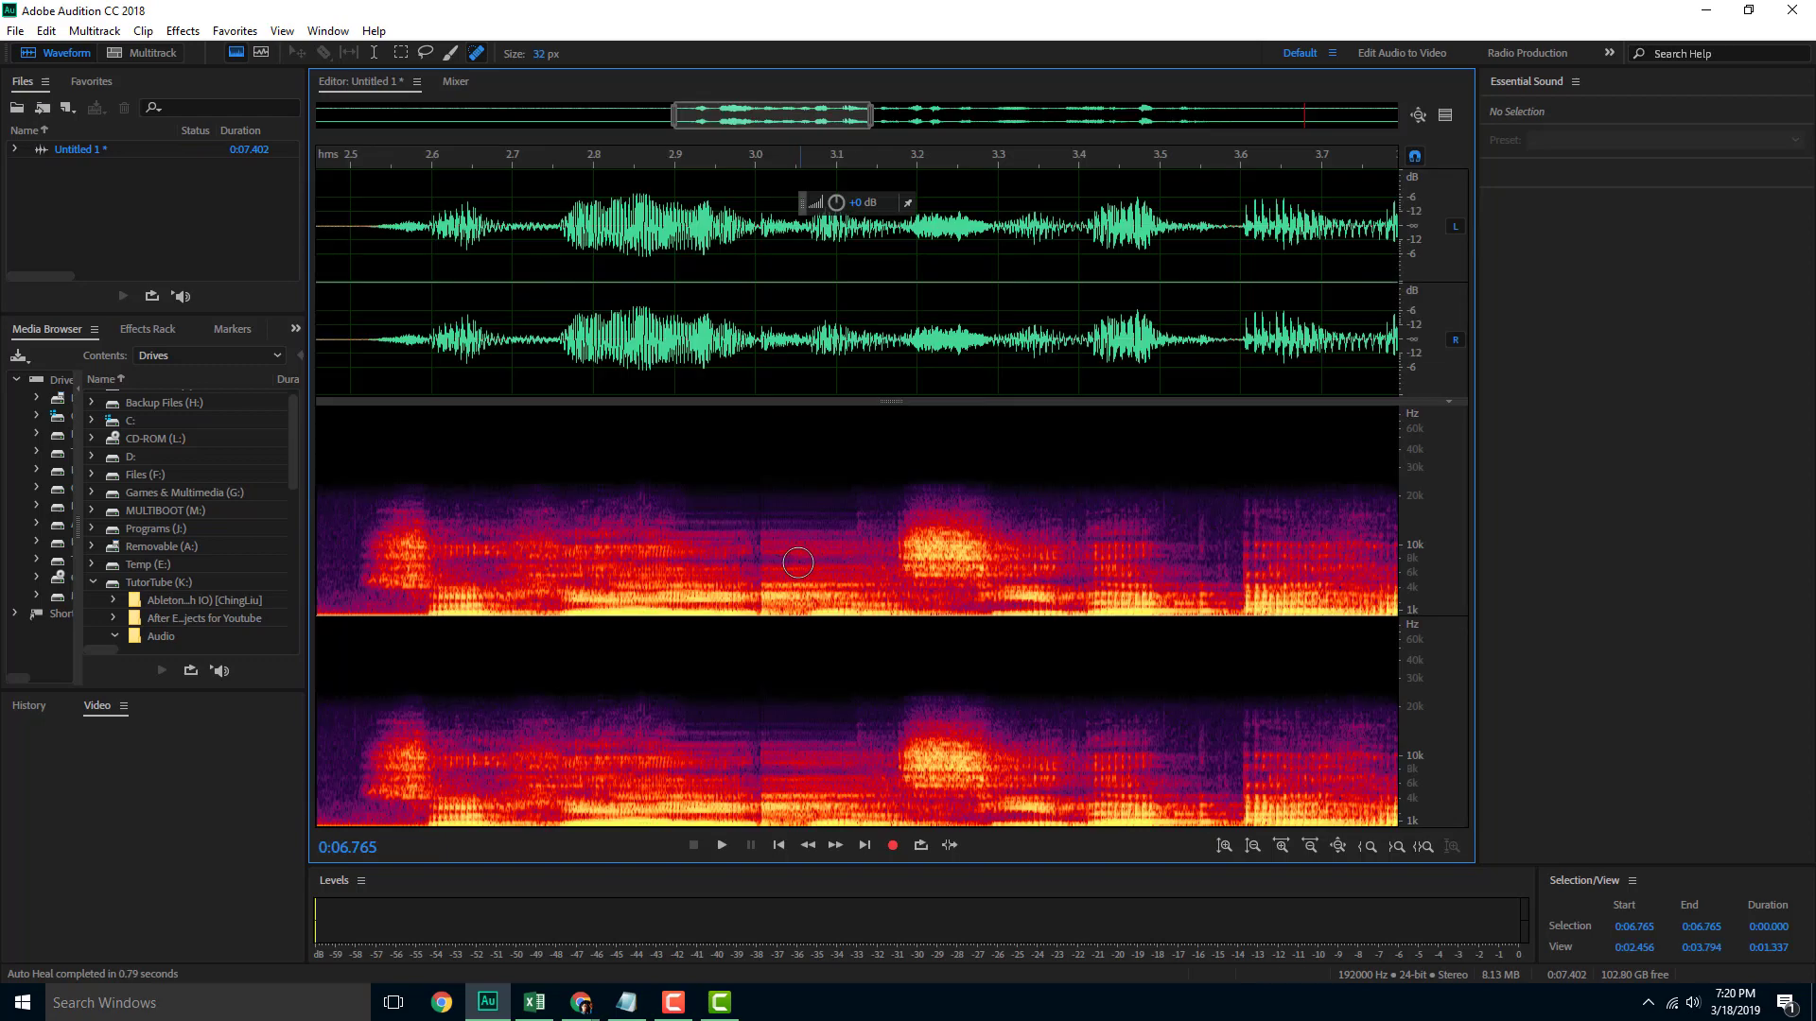
pyautogui.moveTo(750, 511); pyautogui.dragTo(751, 599)
pyautogui.click(691, 180)
pyautogui.press('space')
pyautogui.press('space')
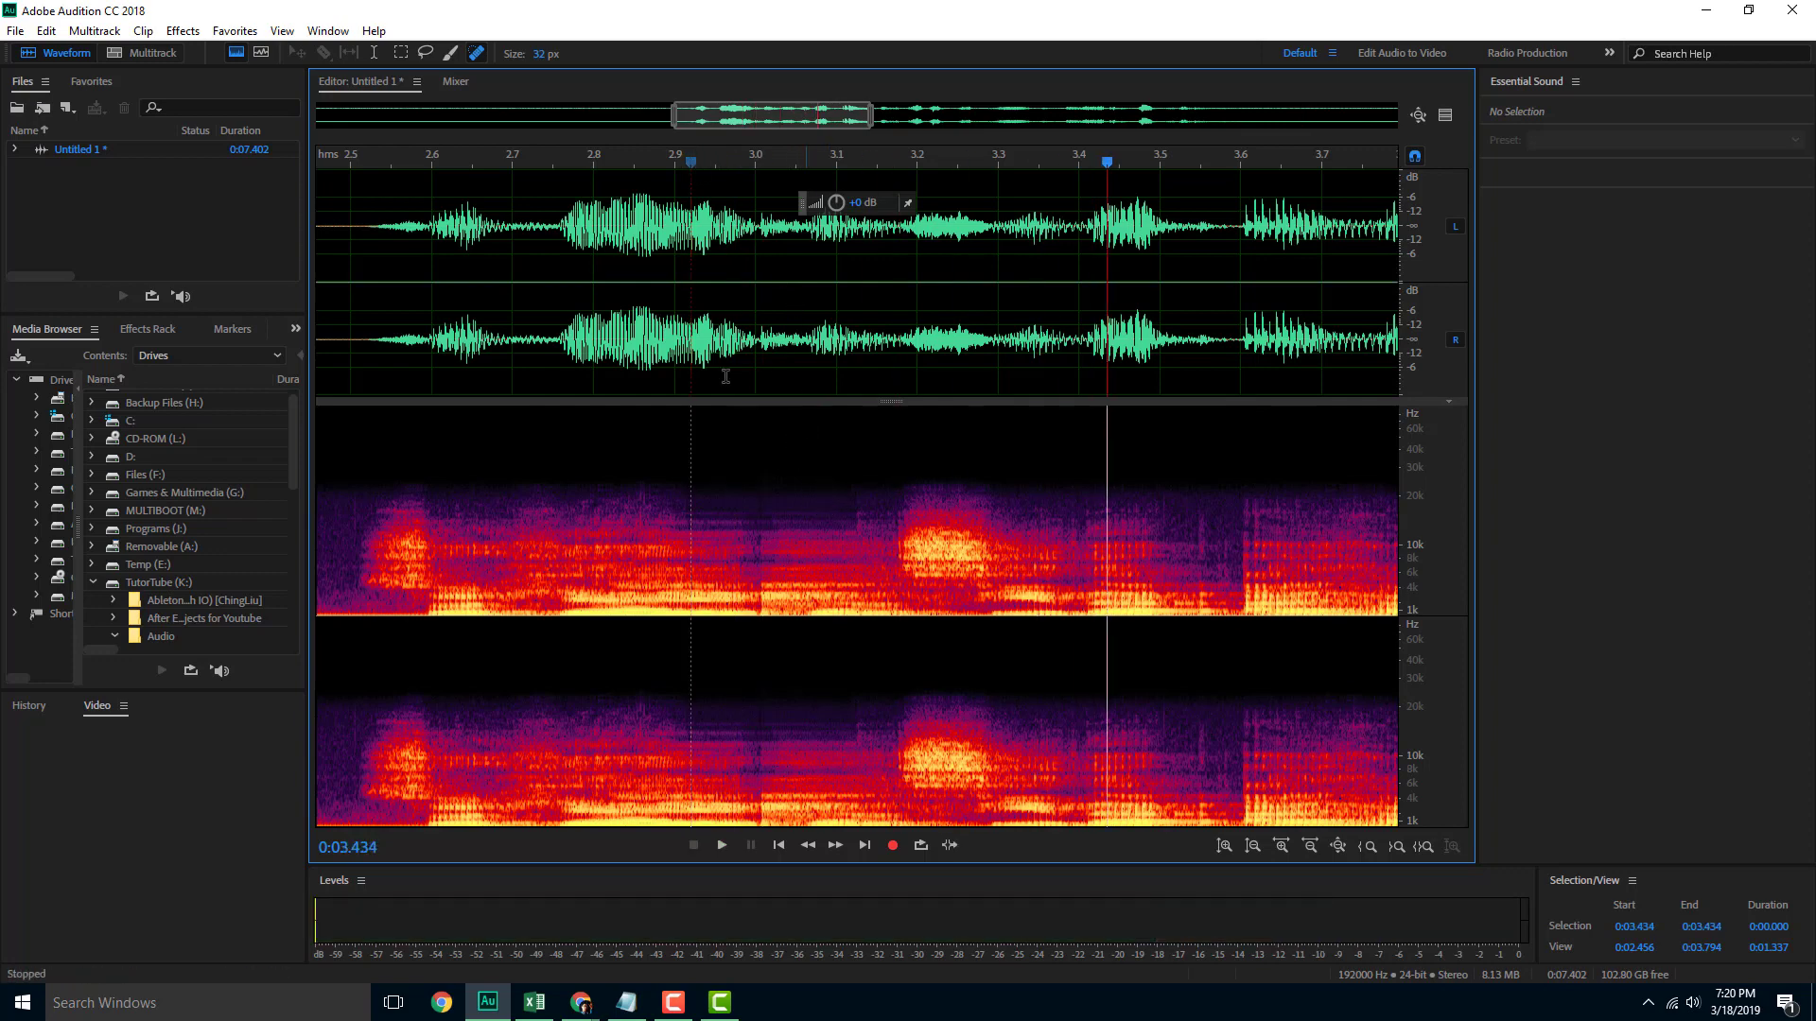